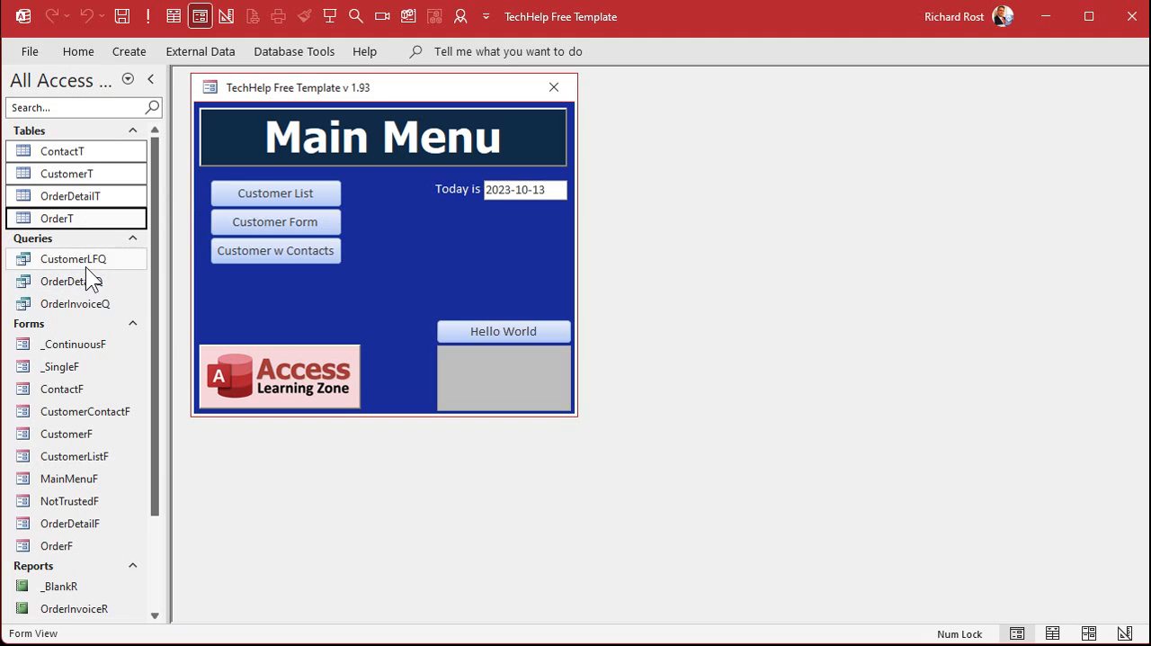
Delete all tables and queries, the contact, customer and order forms, and the OrderInvoiceR report, including the OrderT table's relationships
shift+click(85, 261)
shift+click(86, 281)
shift+click(86, 303)
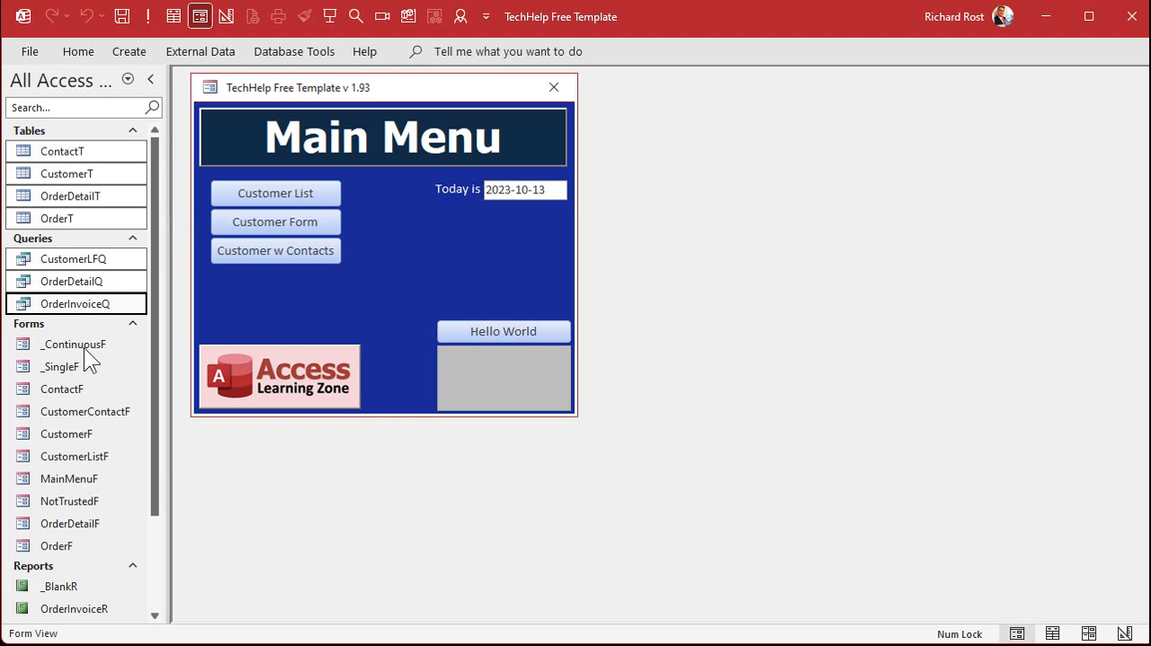
scroll(100, 341, down, 1)
scroll(101, 342, down, 1)
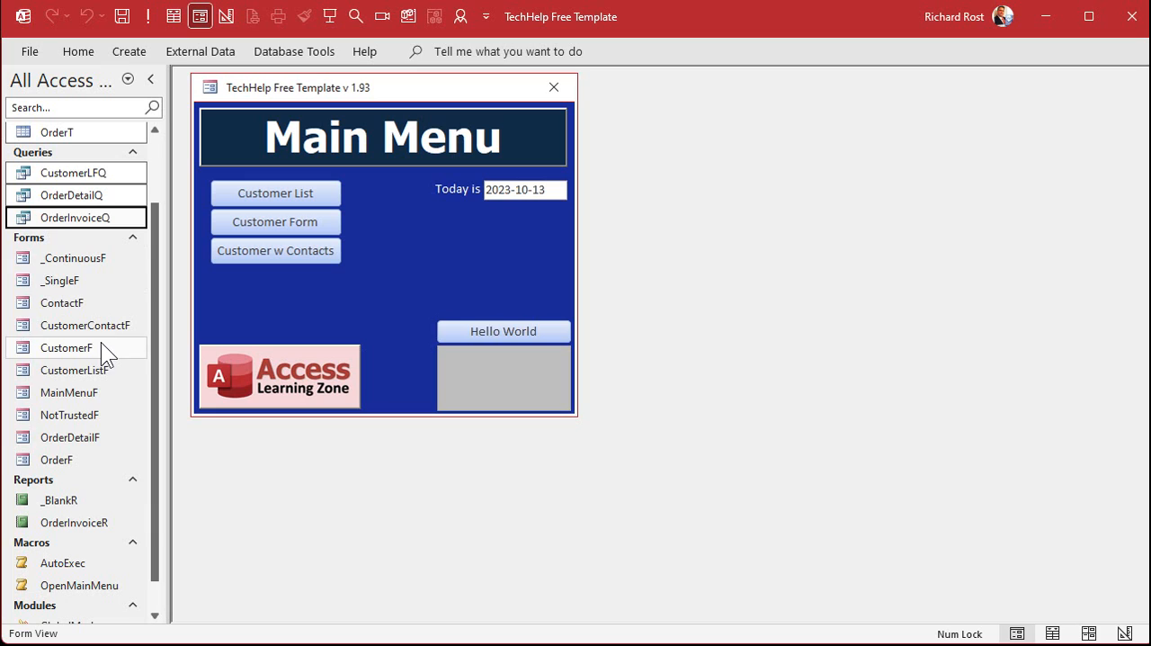
ctrl+click(75, 304)
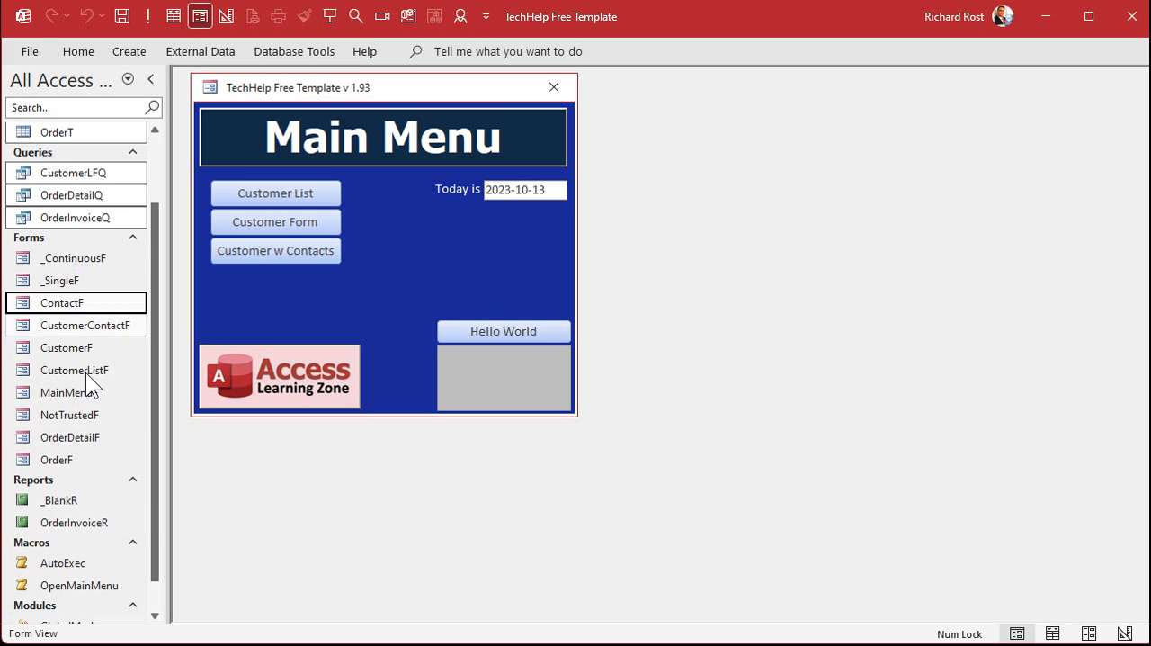
ctrl+click(111, 329)
ctrl+click(95, 350)
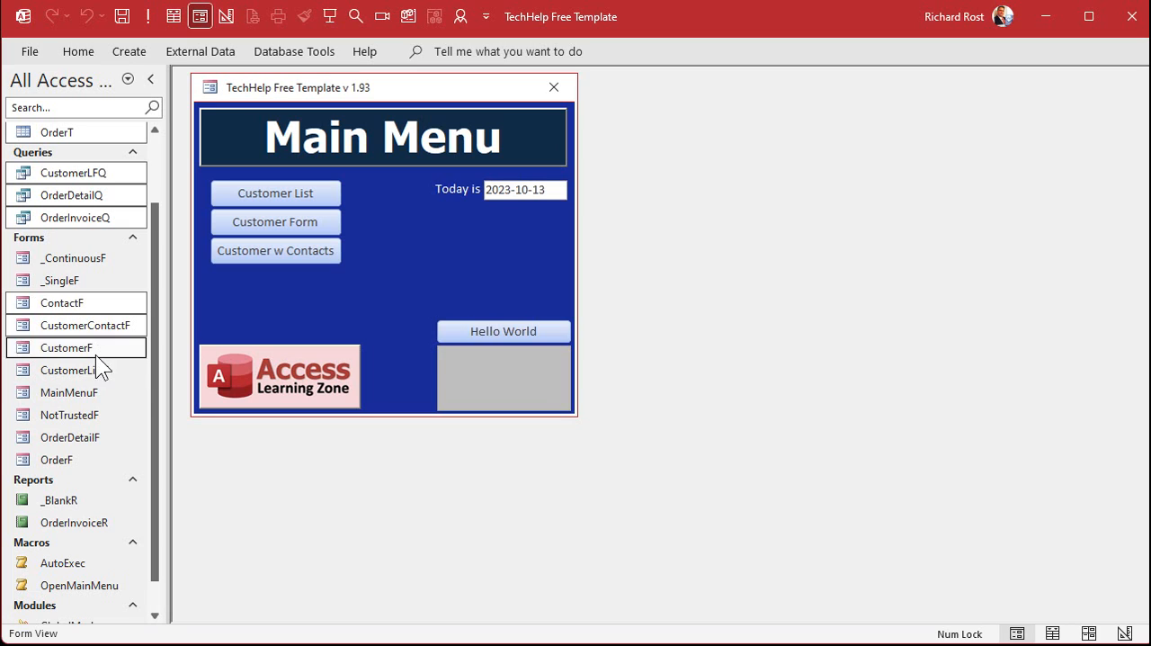
ctrl+click(96, 371)
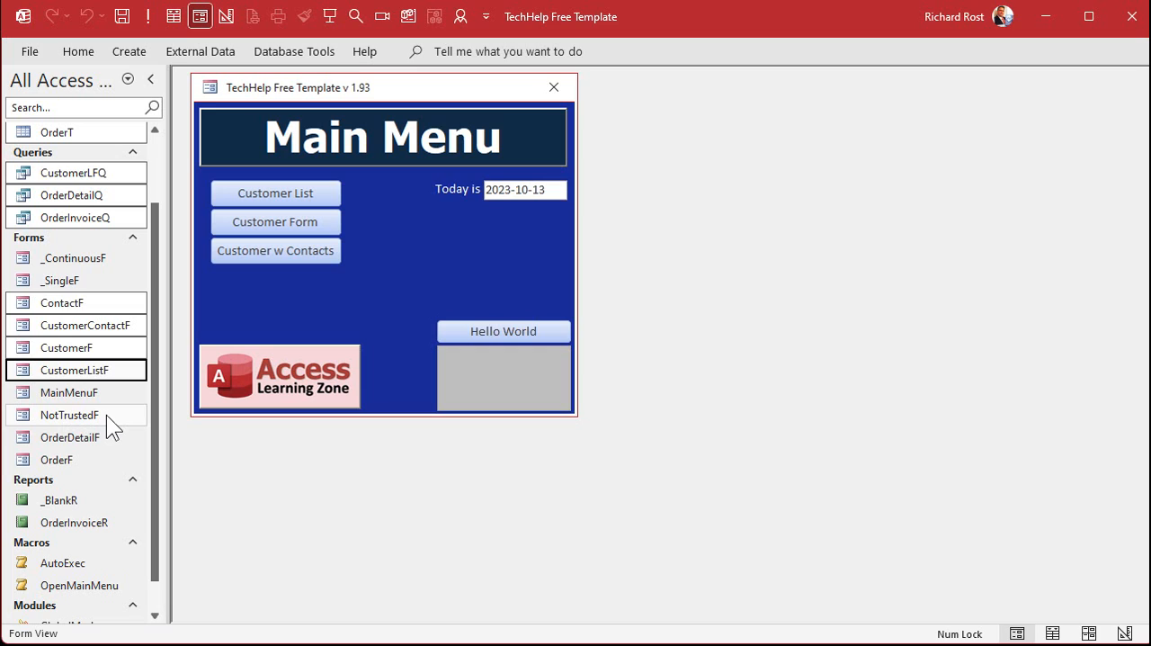
ctrl+click(93, 443)
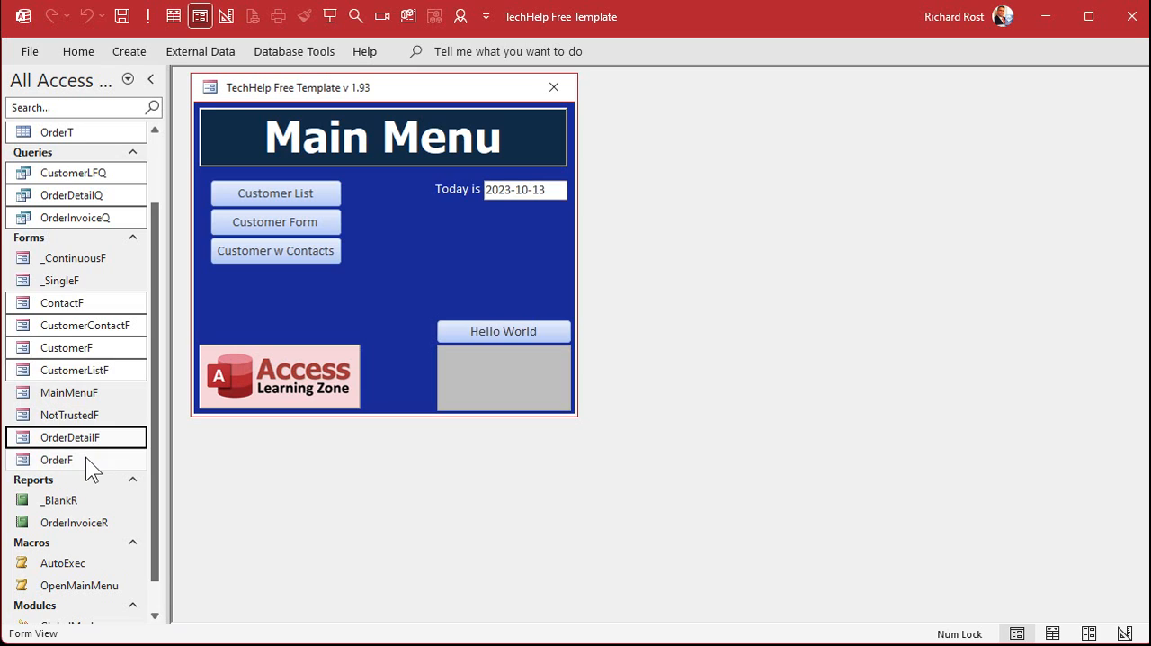
ctrl+click(83, 460)
scroll(64, 310, down, 1)
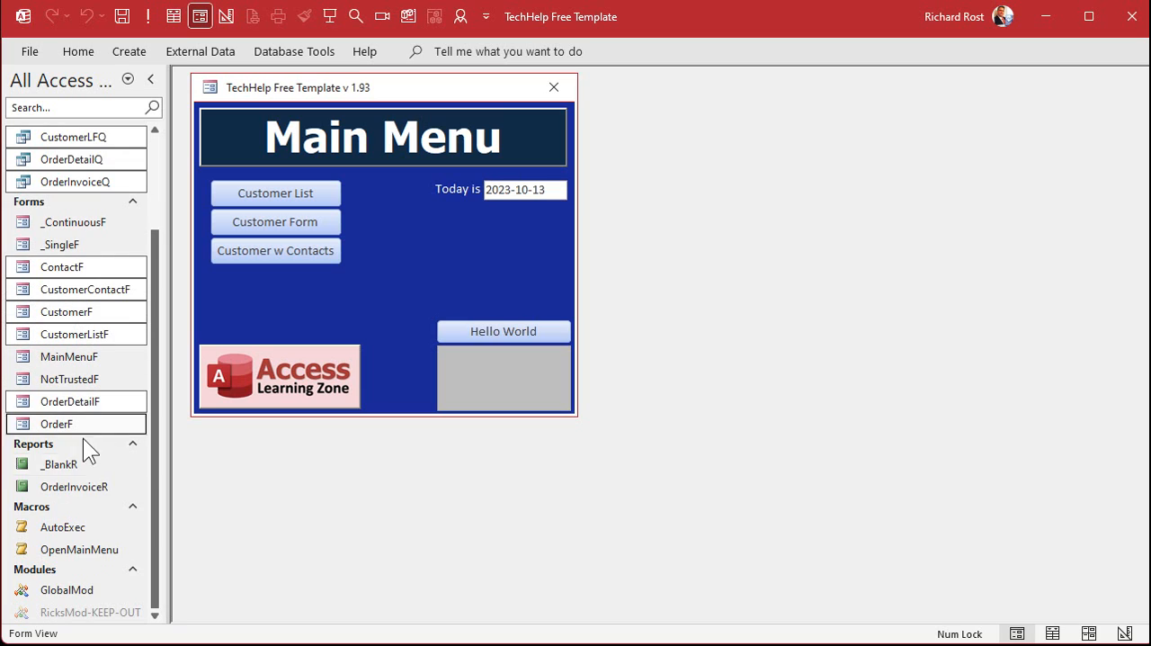
ctrl+click(94, 486)
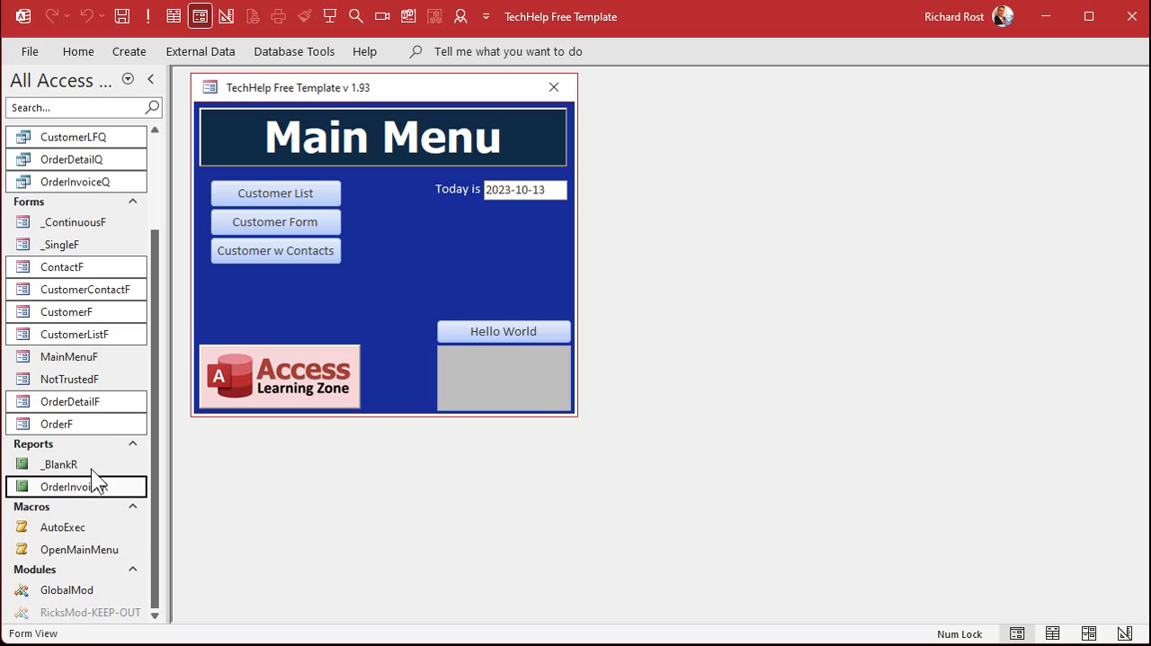
scroll(97, 405, up, 2)
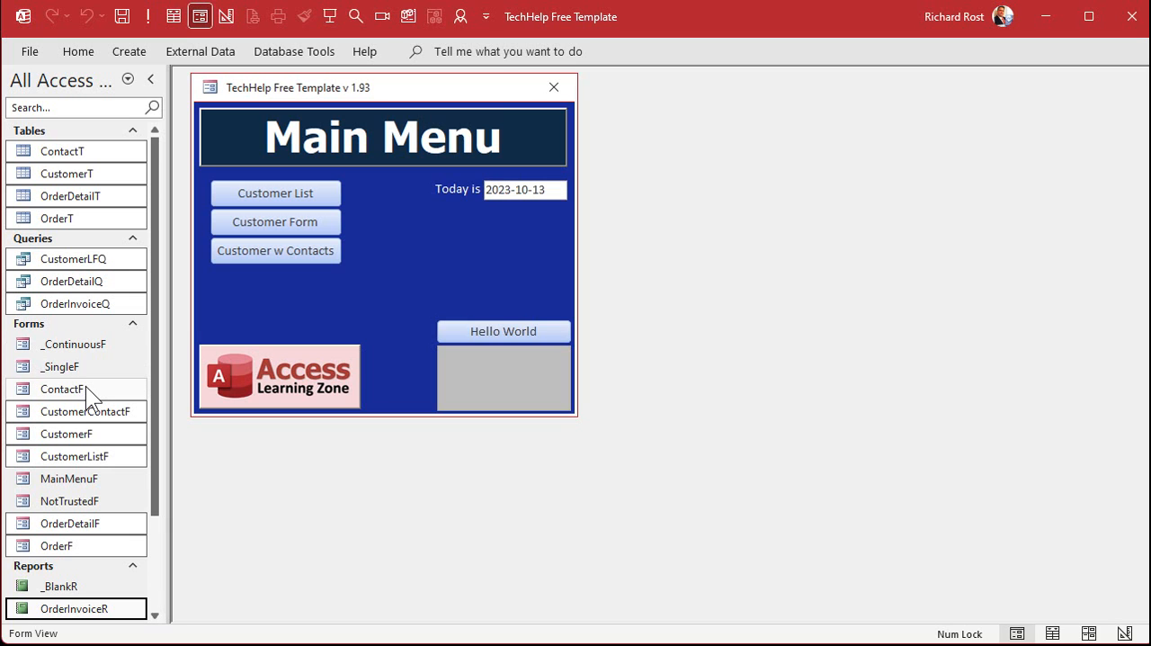
key(Delete)
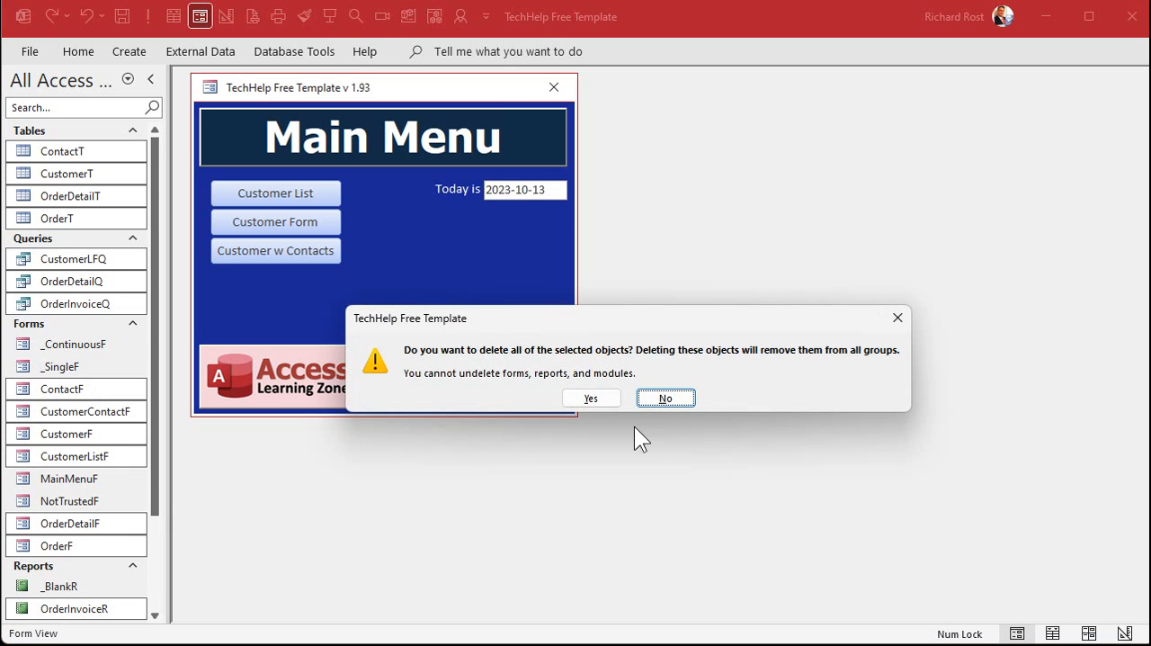
click(584, 397)
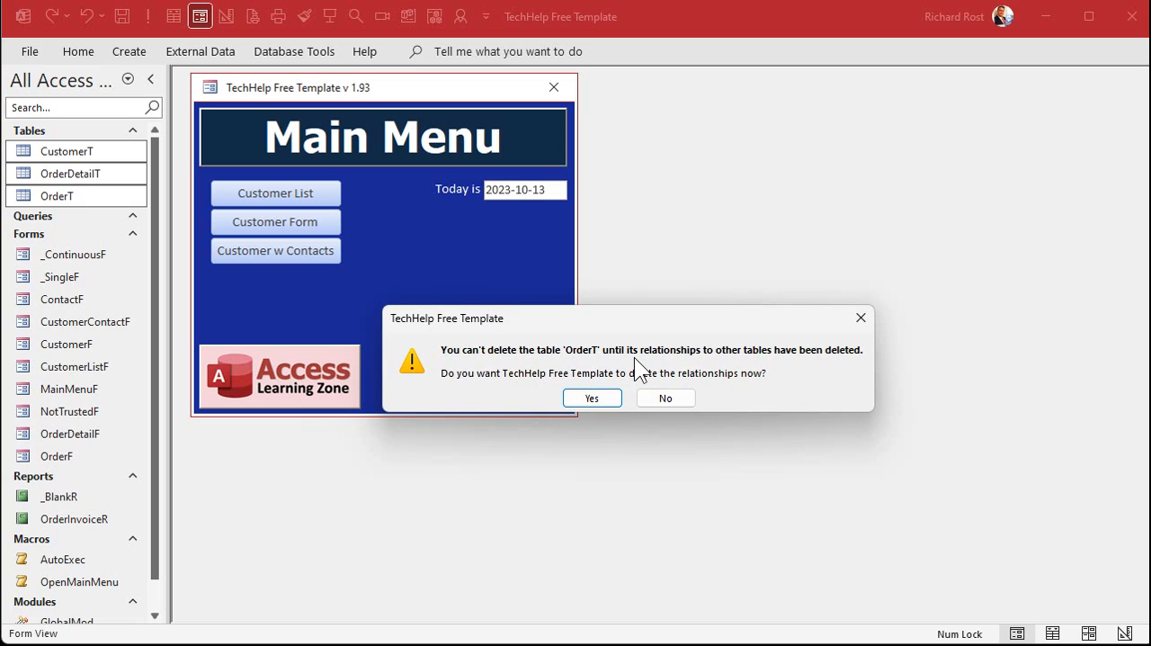
click(591, 401)
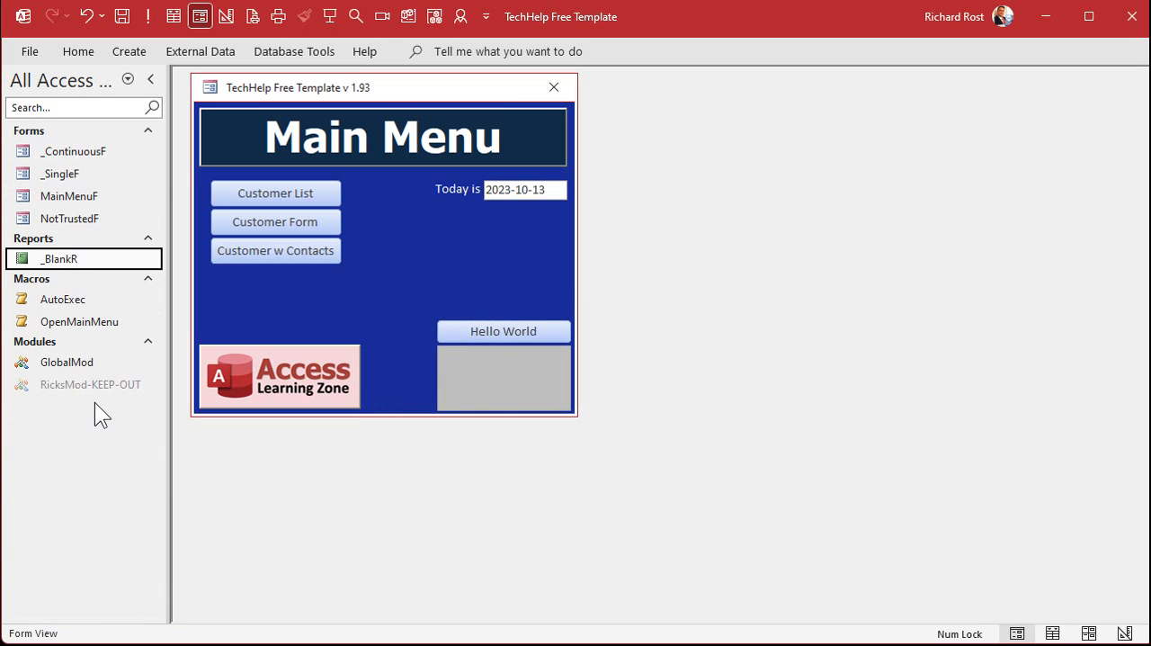
Close the main menu form and start a new table in design view
click(447, 238)
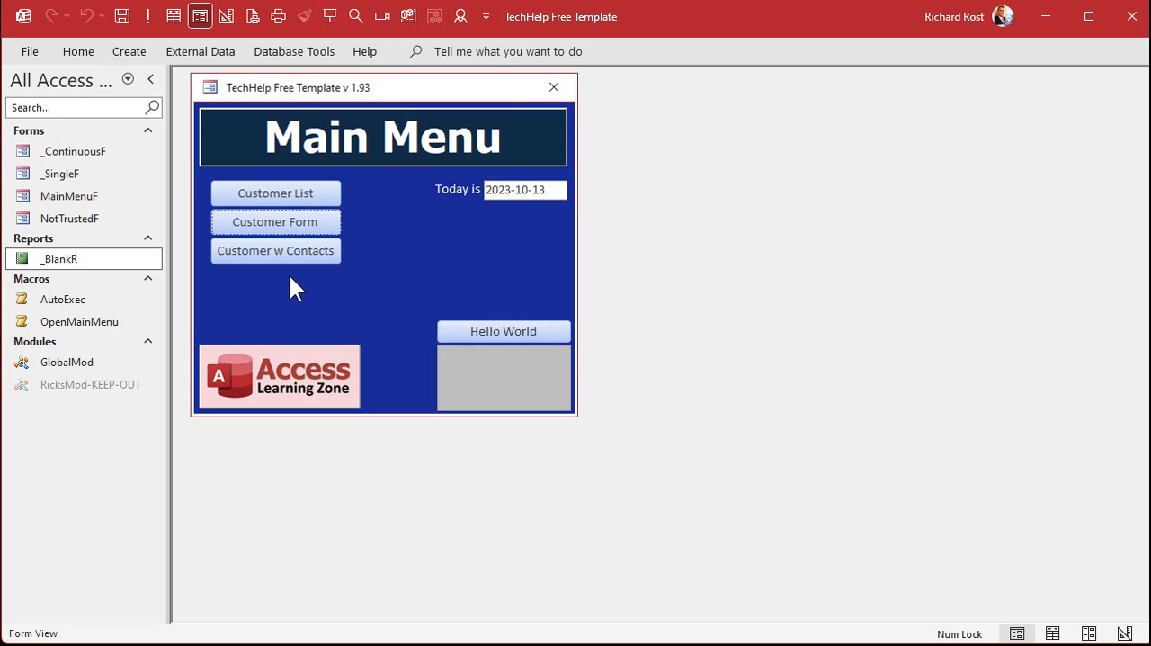
click(553, 89)
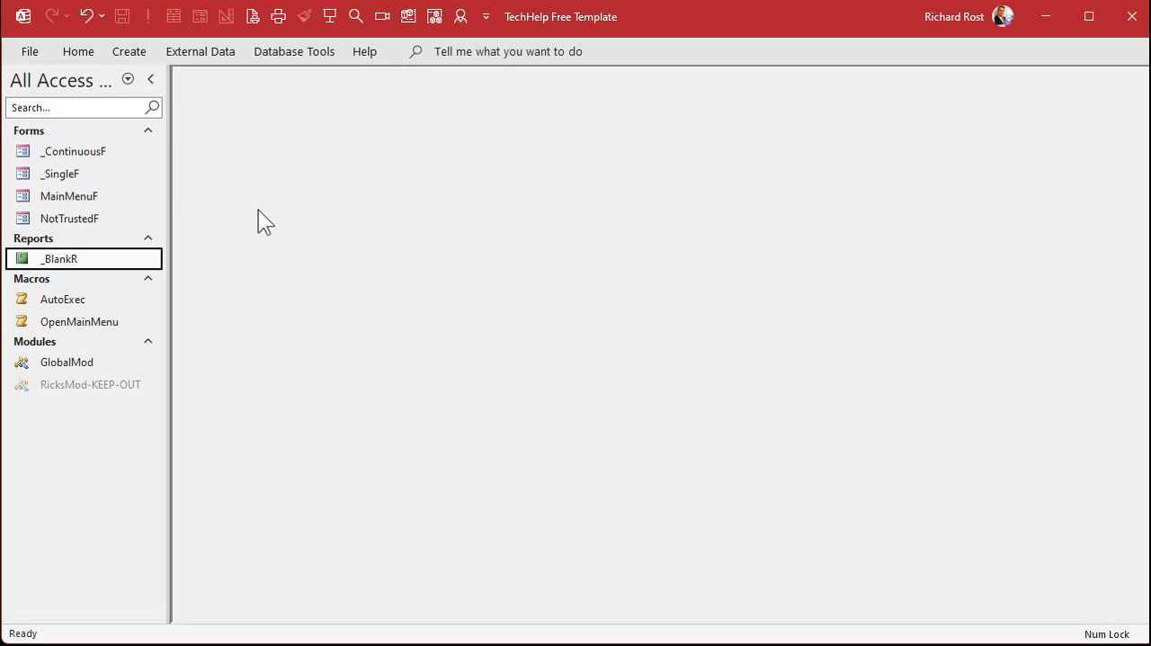
click(136, 54)
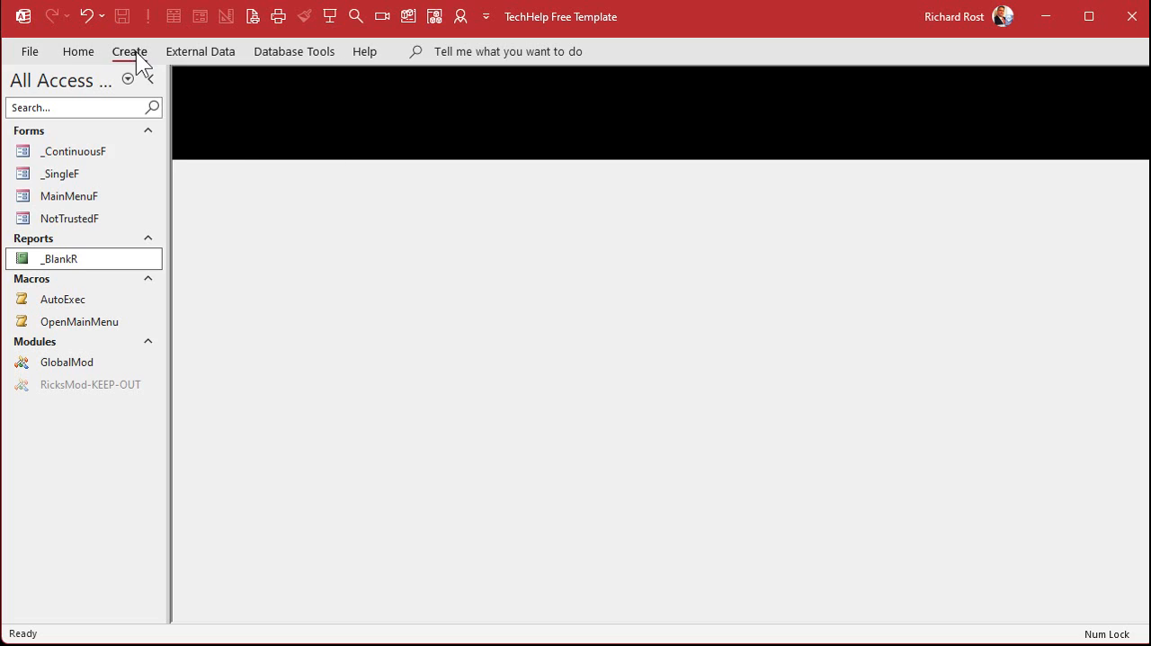
click(153, 99)
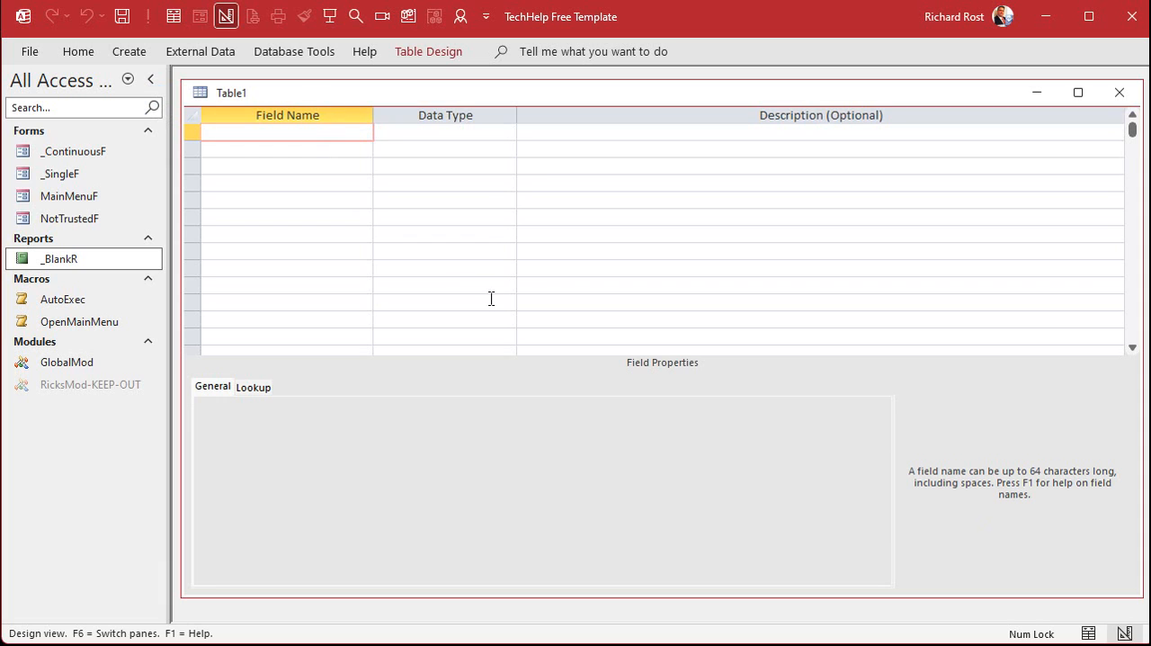
Add a QuestionID field of type AutoNumber and a ParentID field of type Number to the new table
text(QuestionID)
key(Tab)
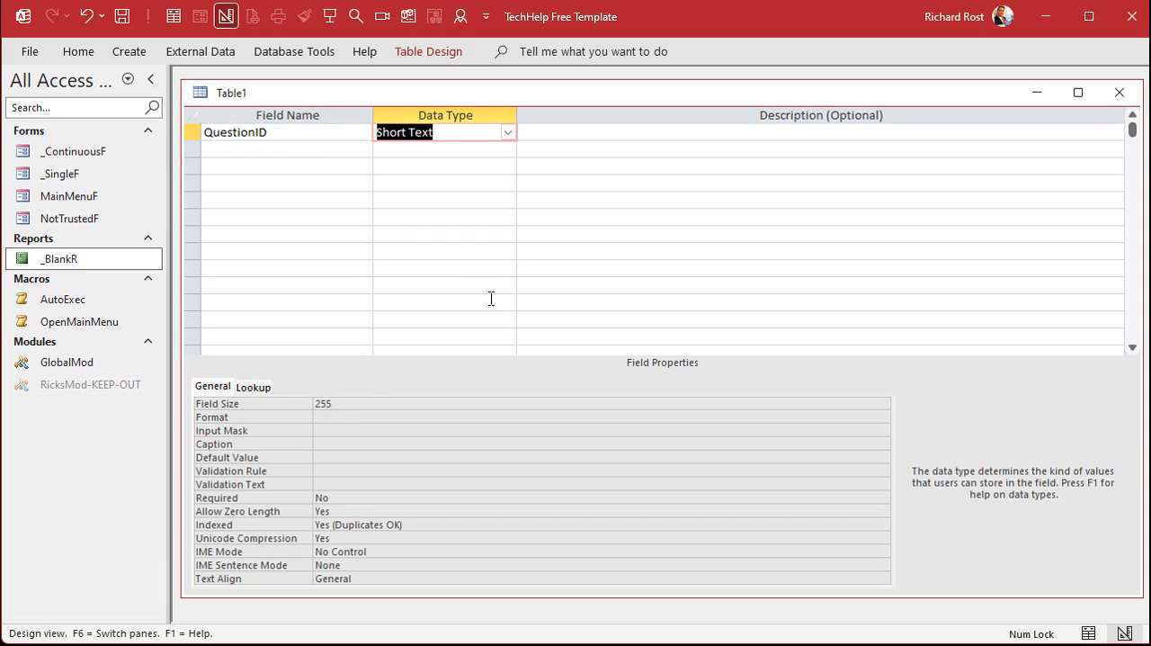
text(a)
key(Tab)
key(Tab)
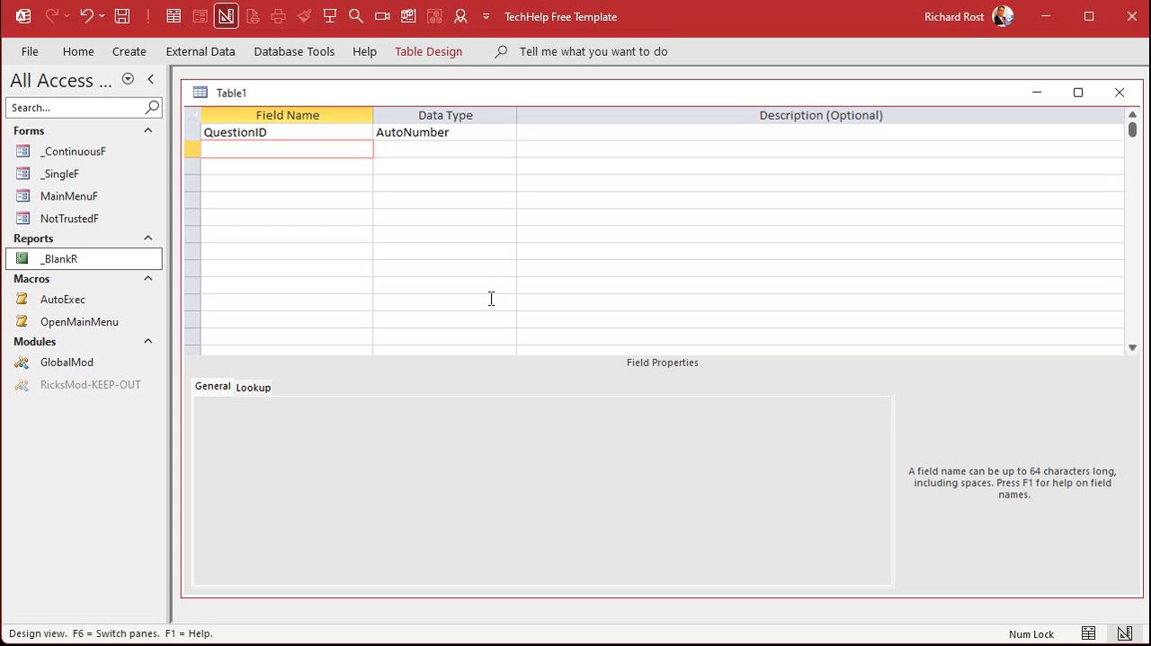
text(ParentID)
key(Tab)
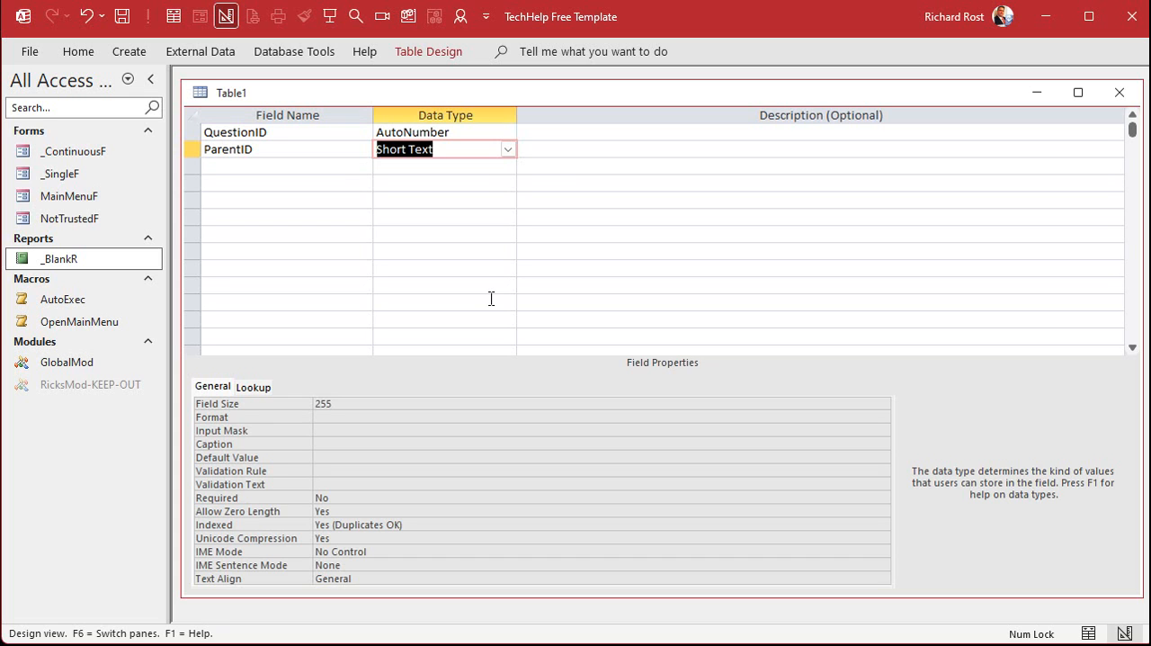
text(n)
key(Tab)
key(Tab)
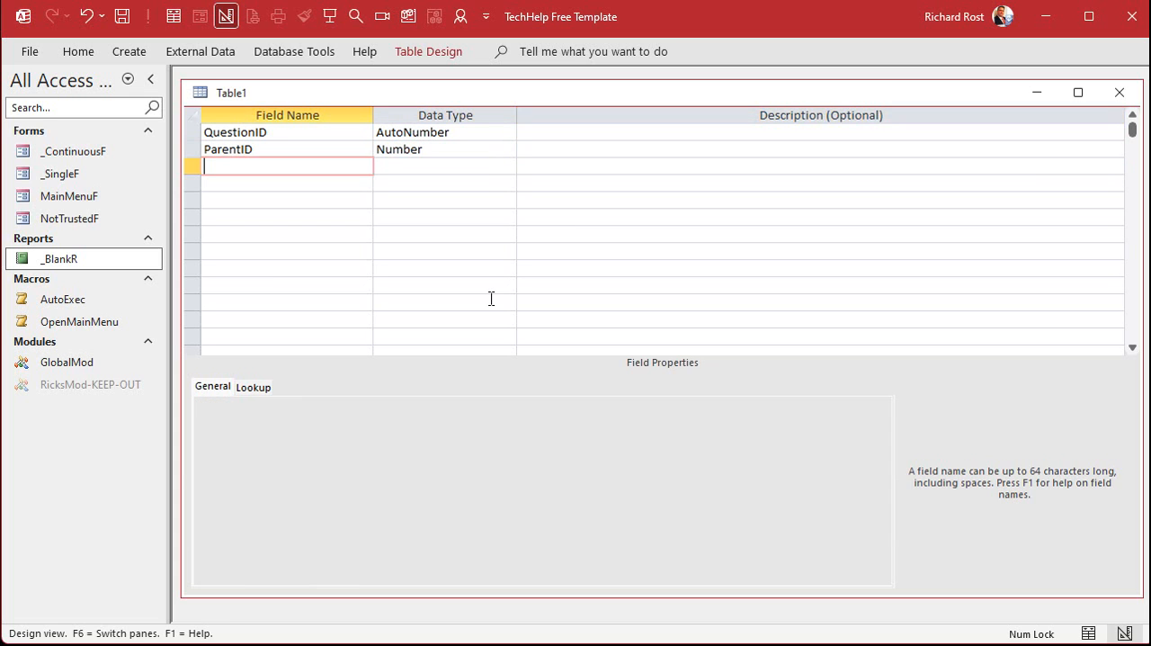
key(Up)
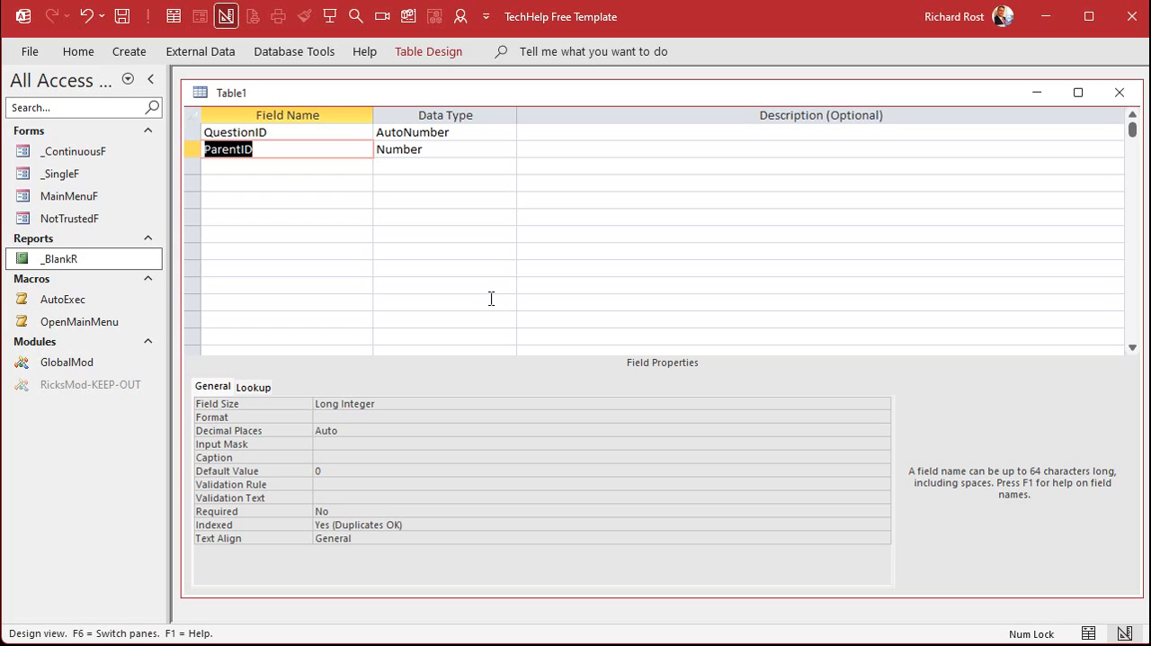
key(Down)
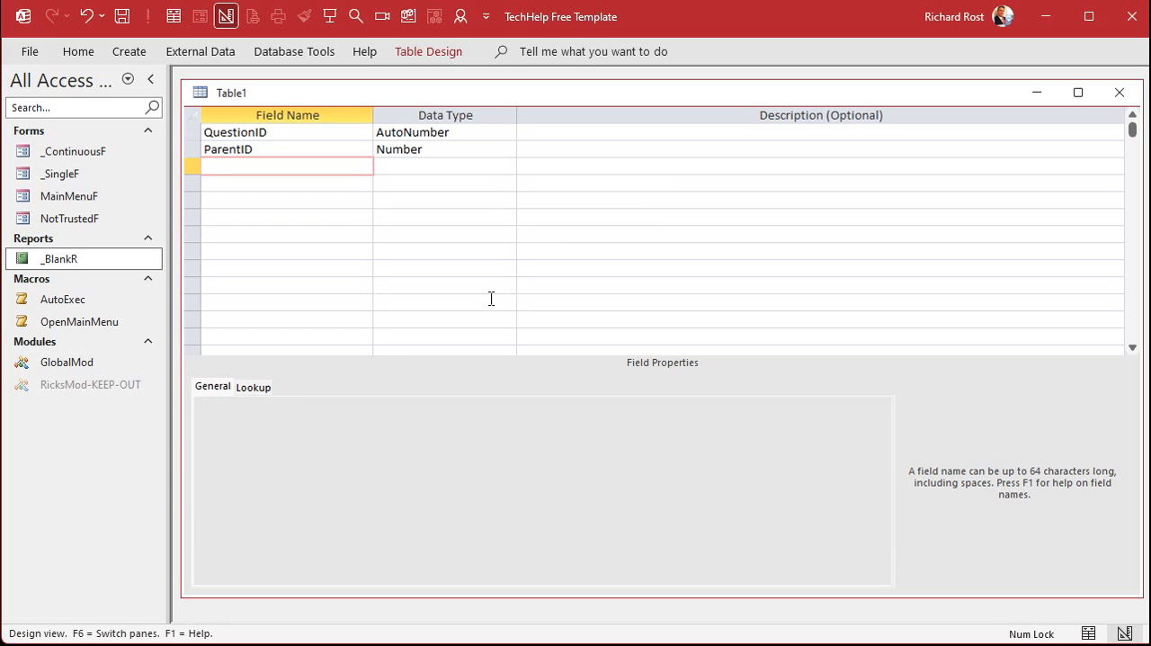
Add a Description field of type Short Text and a Notes field of type Long Text below ParentID
text(Description)
key(Tab)
key(Tab)
key(Tab)
text(N)
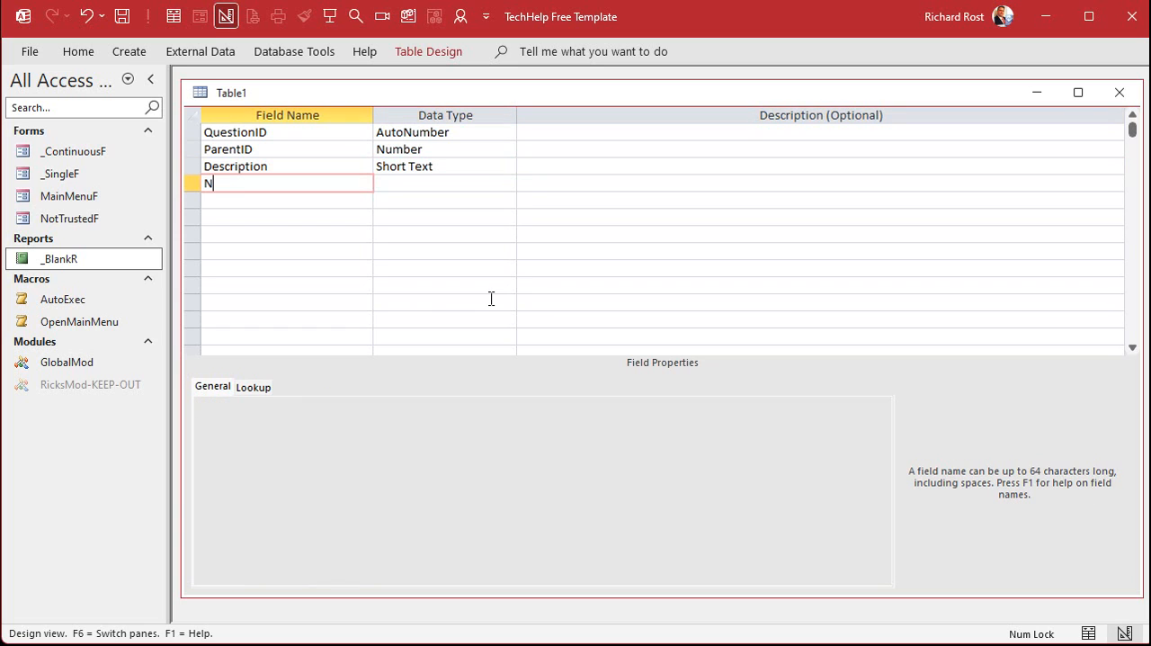
text(otes)
key(Tab)
text(l)
key(Tab)
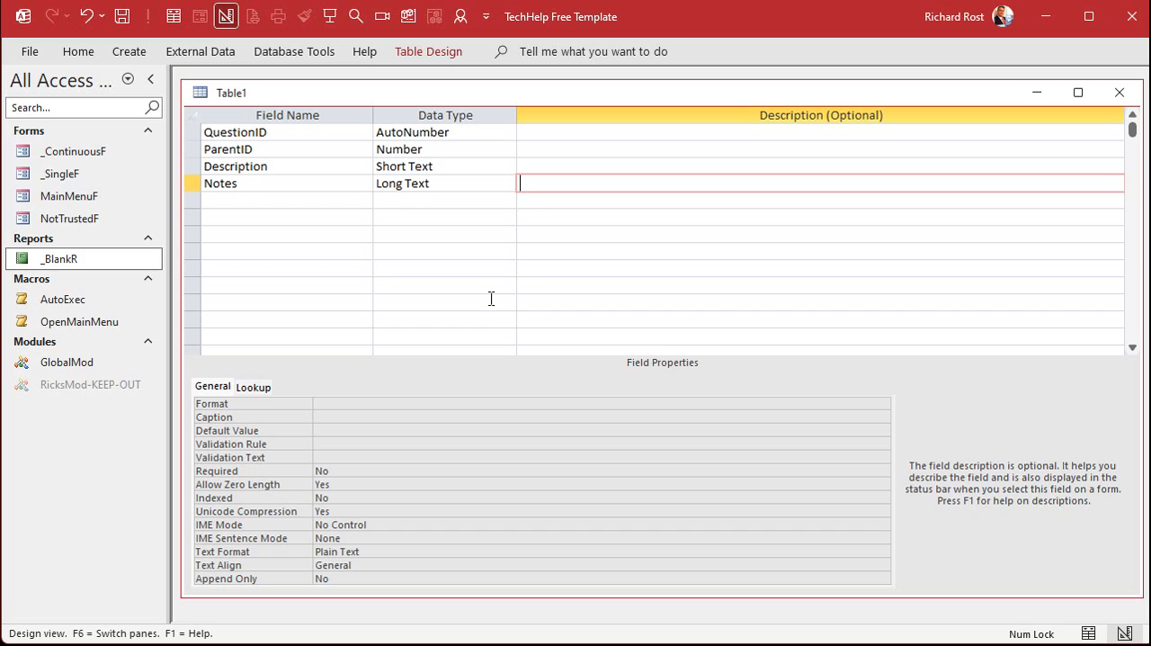
key(Down)
key(Left)
key(Left)
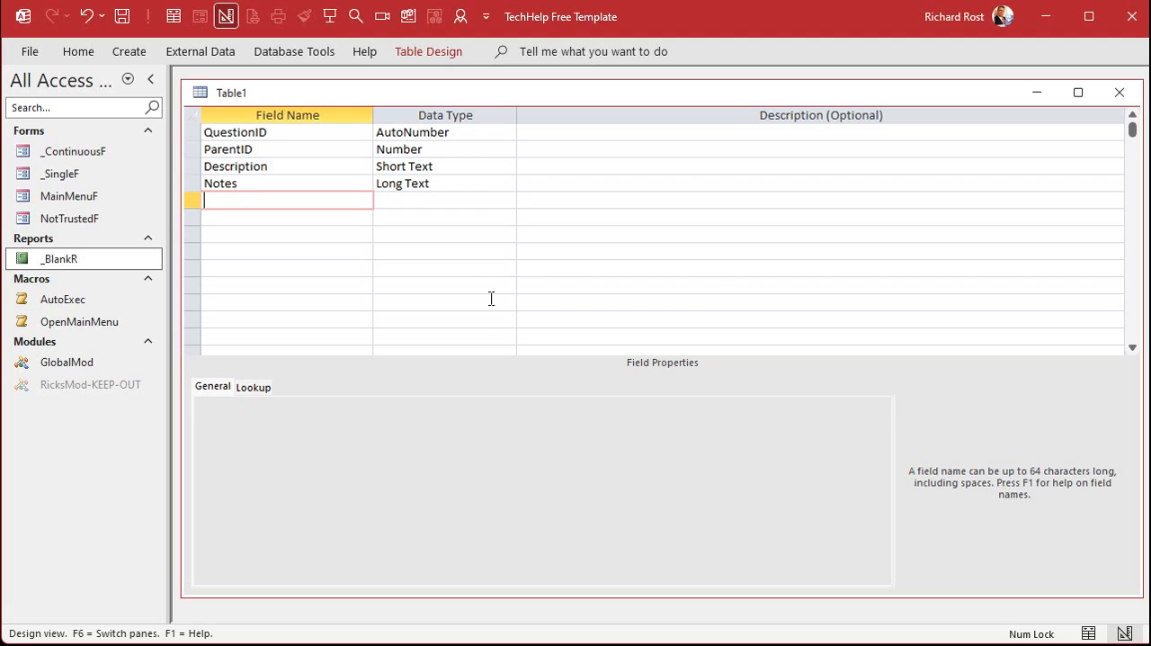
Save the table as QuestionT and let a primary key be created
key(ctrl+s)
text(QuestionT)
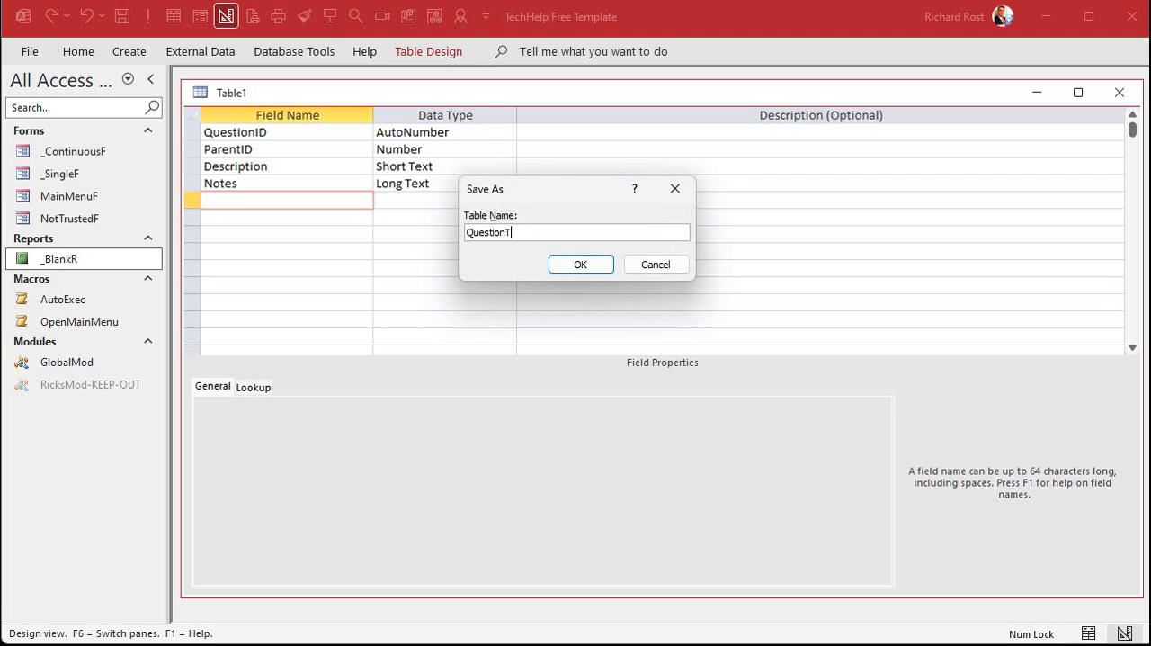
key(Return)
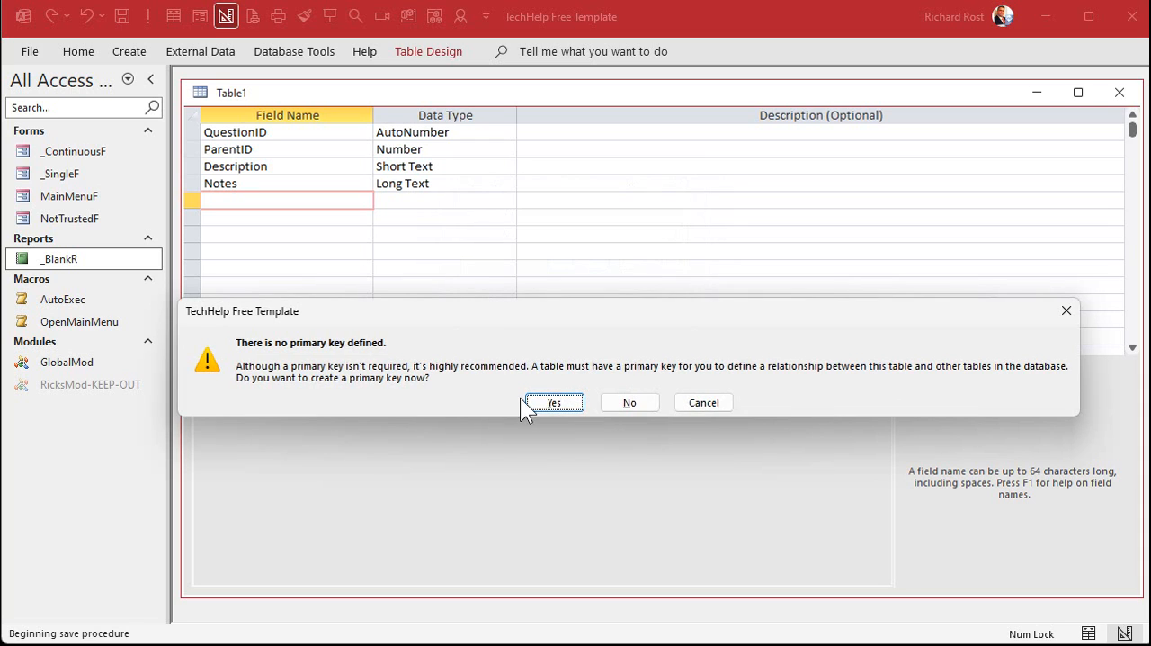
click(555, 402)
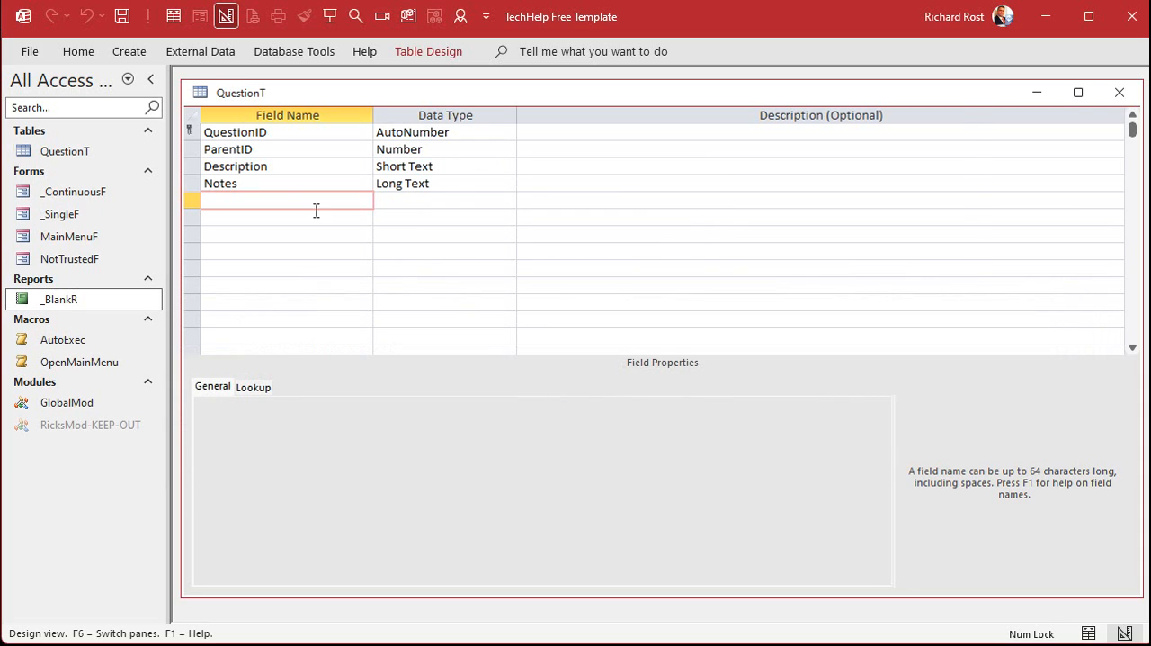
In QuestionT's datasheet, widen the Description column and add records described as "PC Troubleshooting" and "Access Database Help"
click(174, 18)
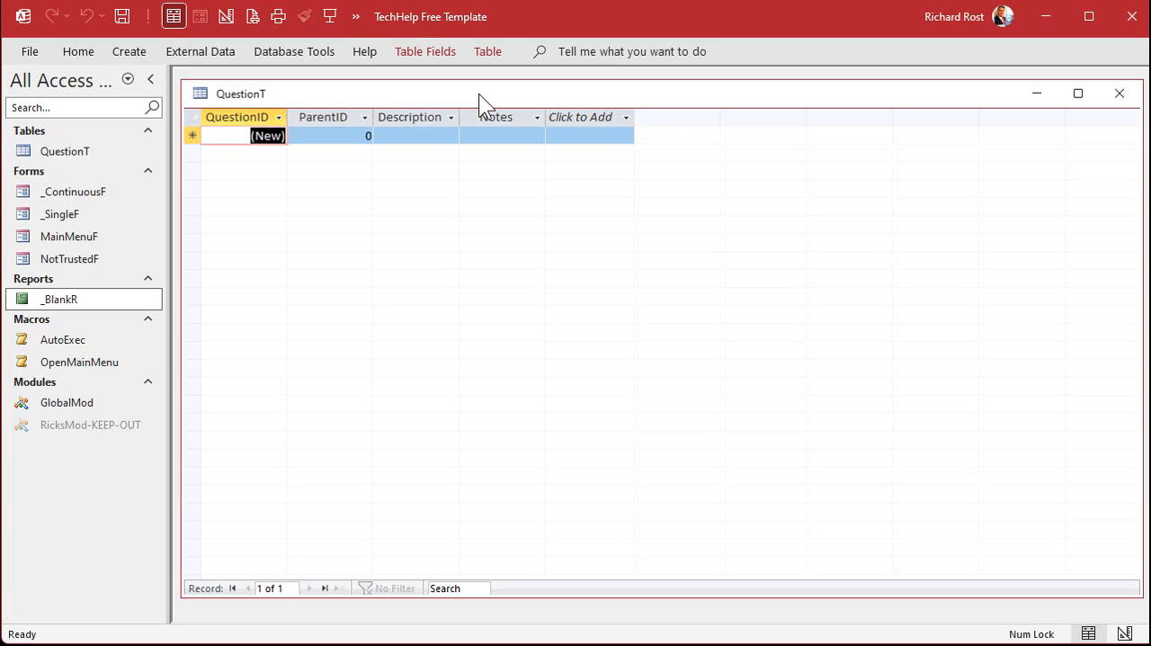
drag(460, 117, 519, 115)
click(460, 136)
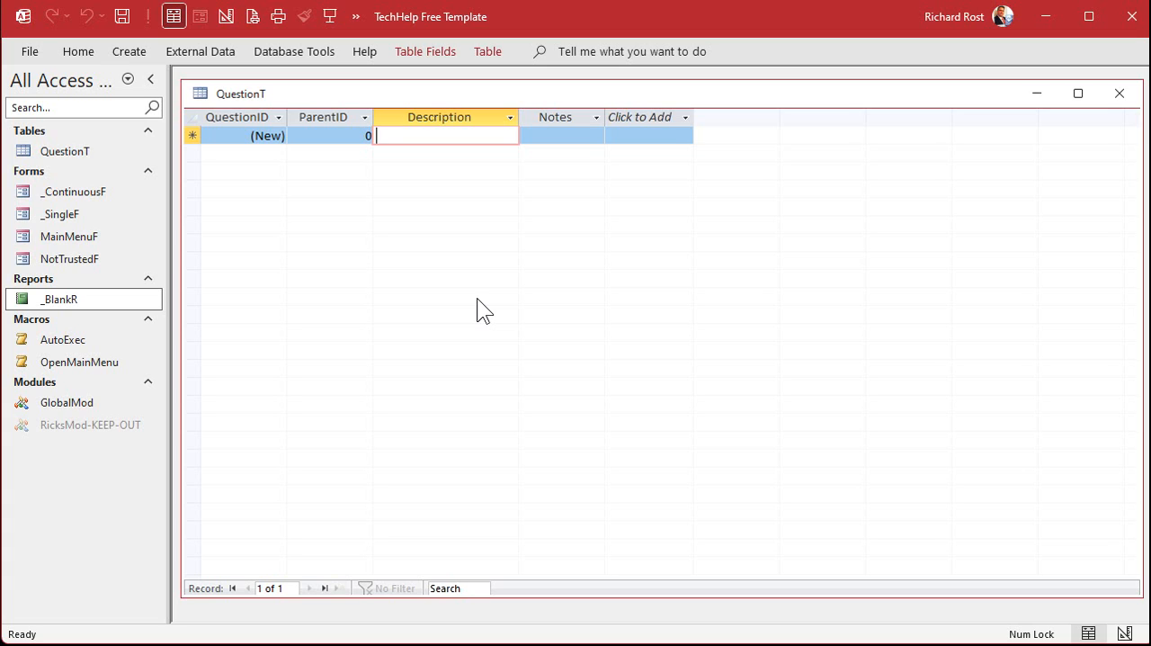
text(PC)
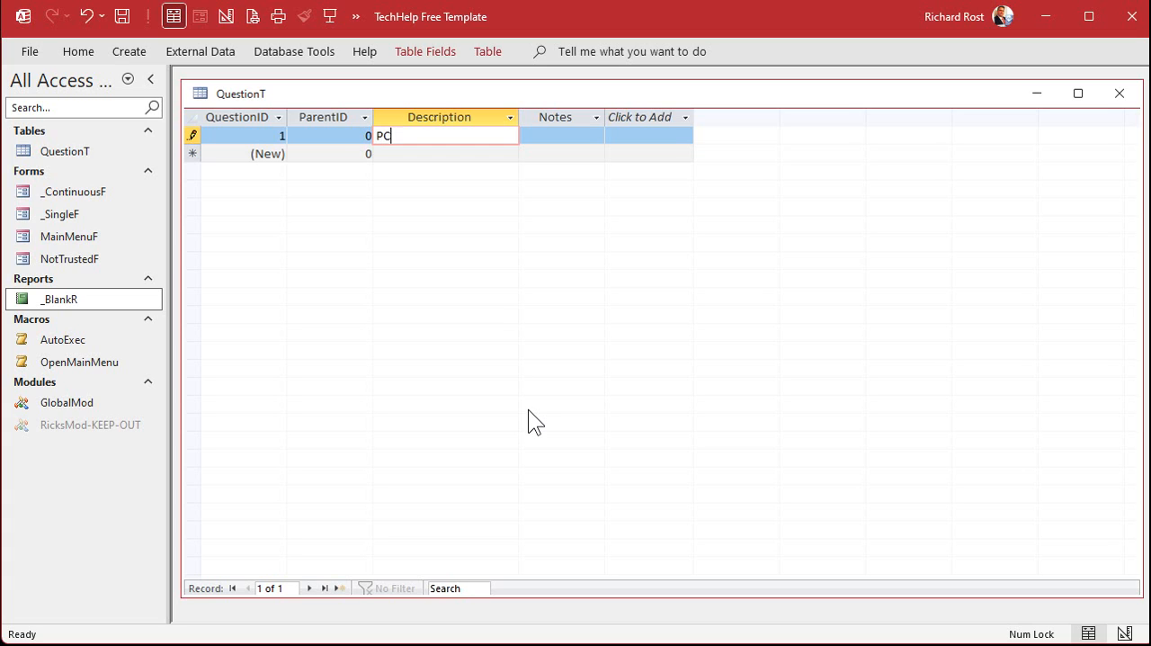
text( Troubleshooting)
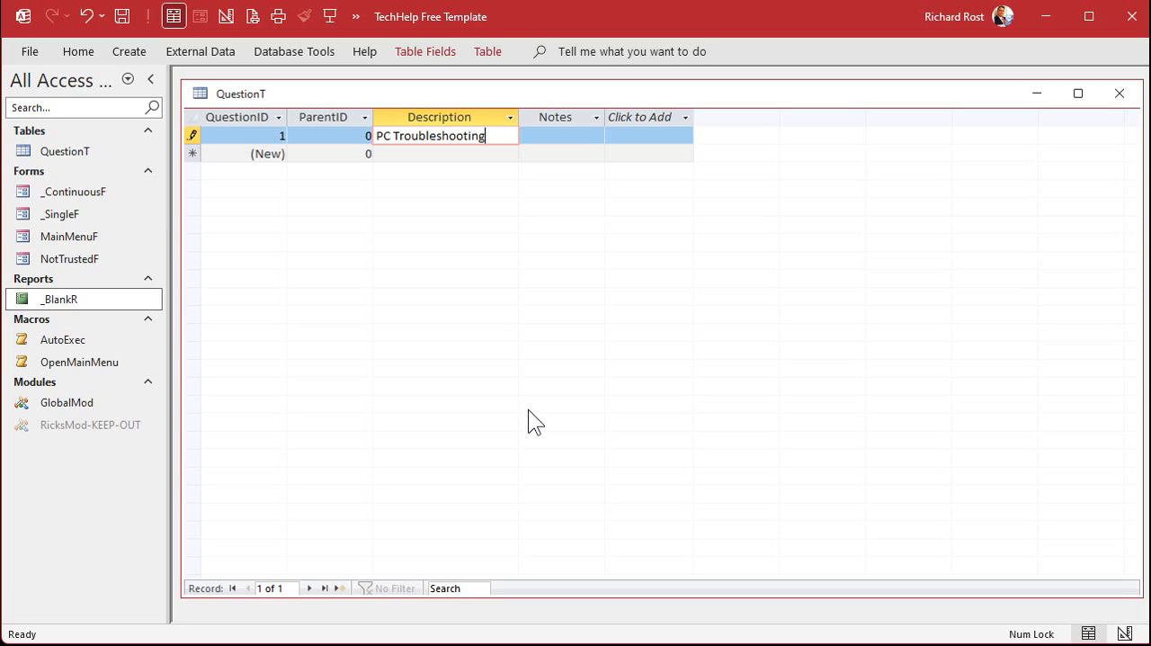
key(Down)
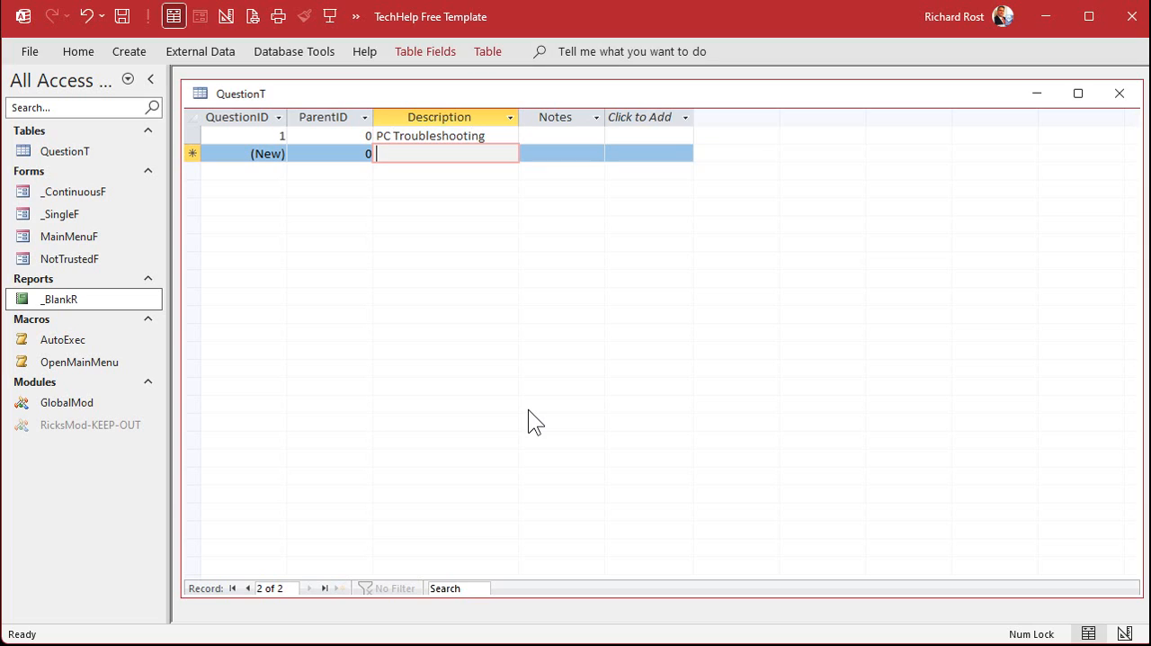
text(Acc)
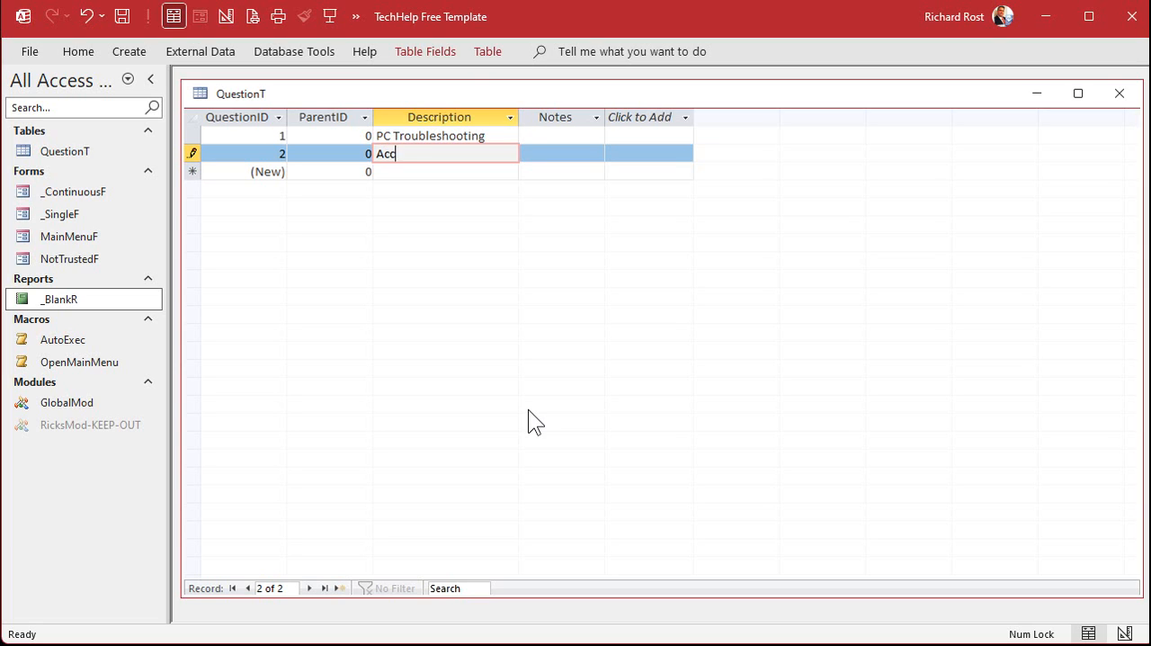
text(ess Database Help)
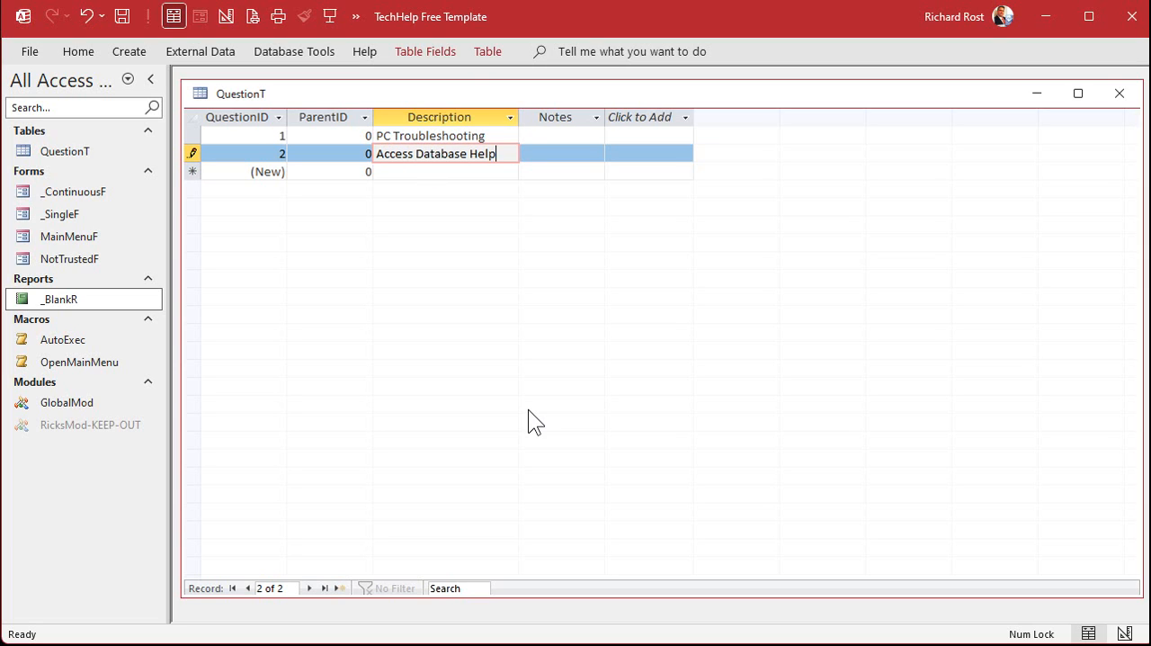
Add a third top-level record to QuestionT described as "Dungeon Crawl"
key(Down)
text(Dungeon Craw)
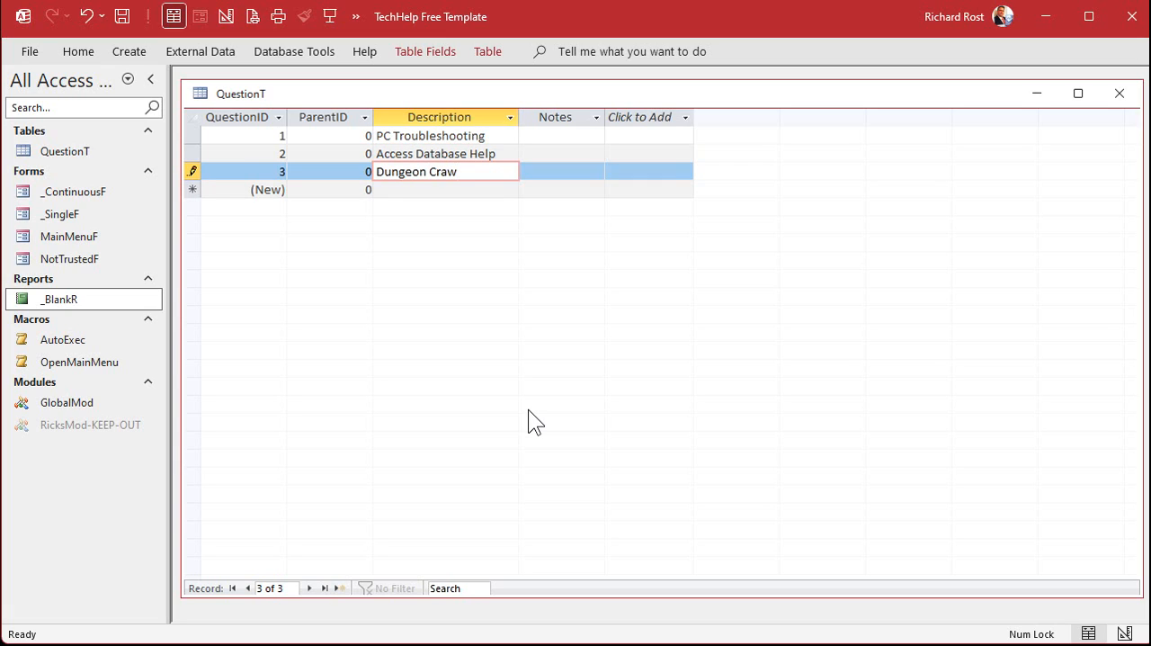
text(l)
key(Down)
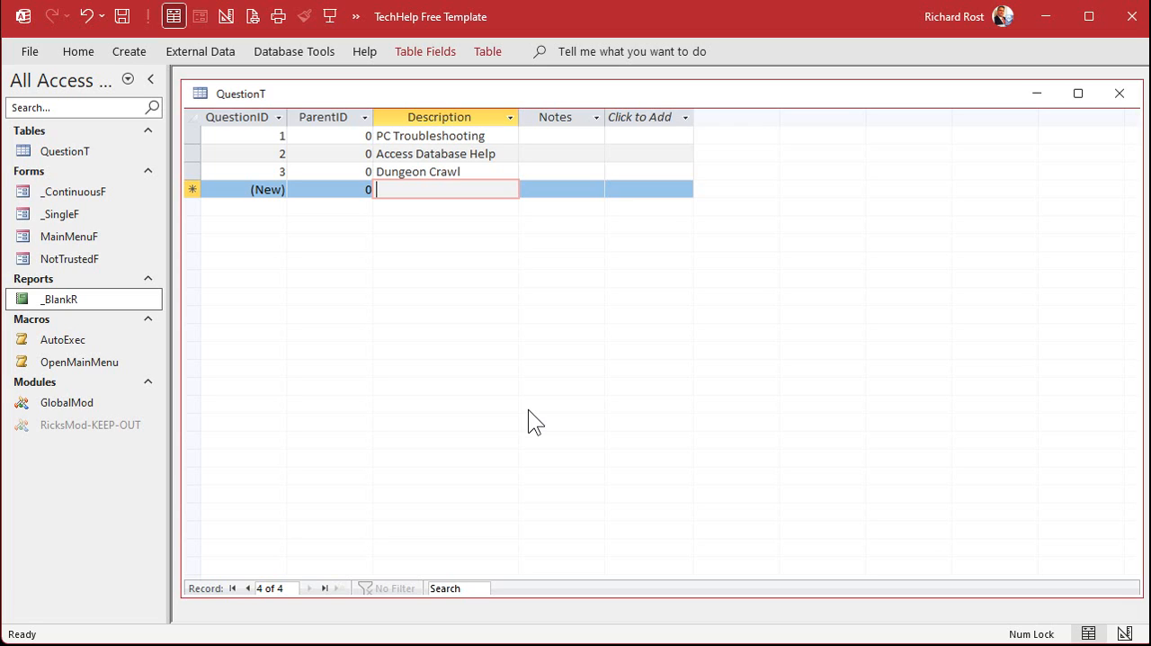
Maximize the QuestionT datasheet and adjust its layout with best-fit ParentID and Description columns, a much wider Notes column and taller rows
double_click(518, 91)
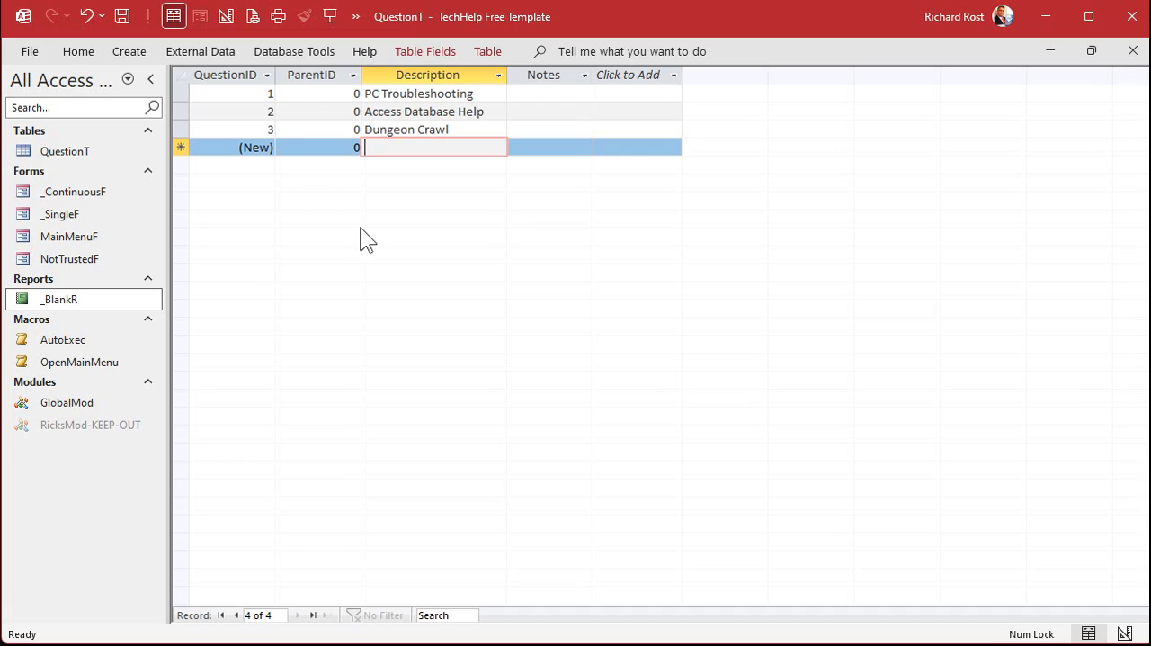
double_click(362, 74)
double_click(496, 74)
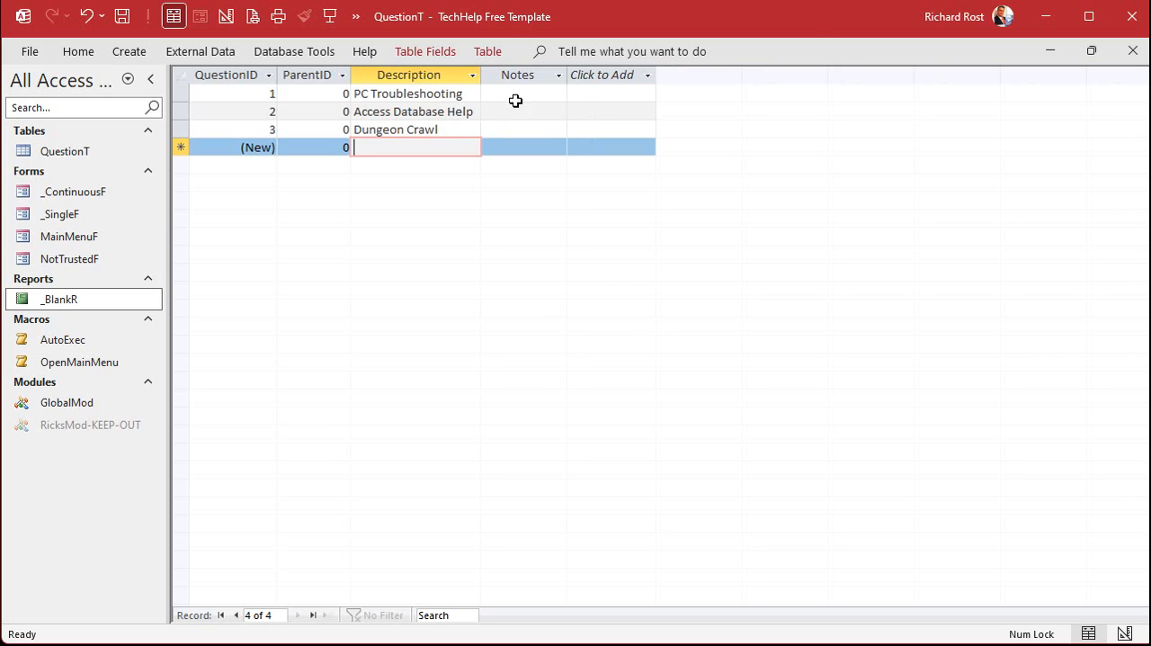
drag(566, 75, 1046, 78)
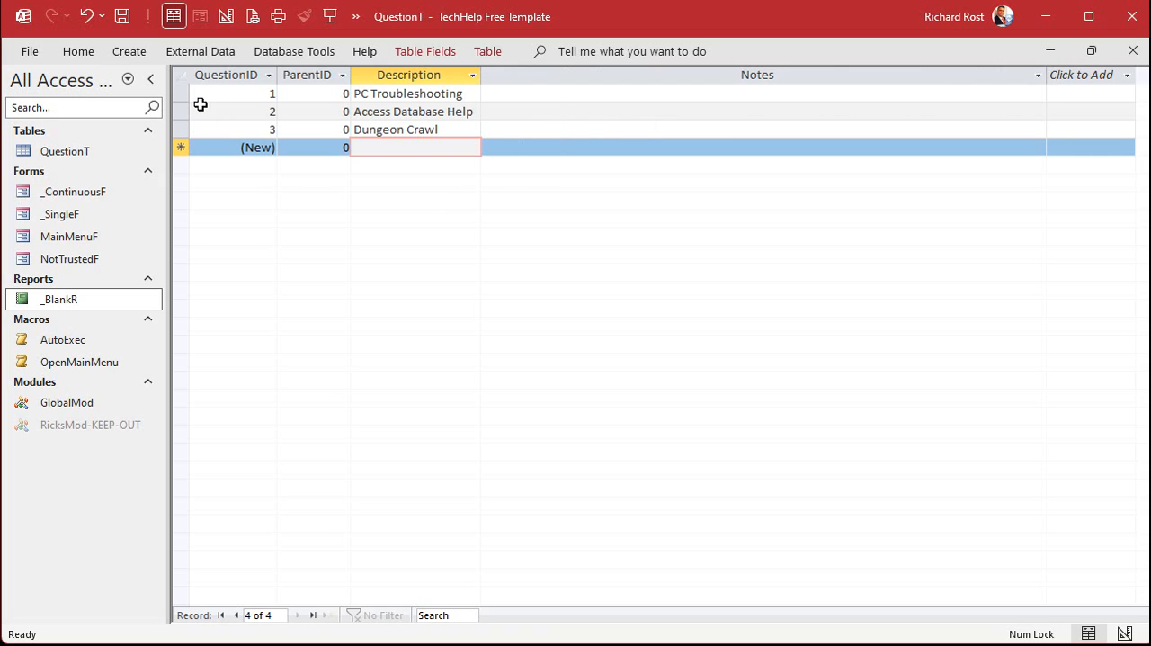
drag(184, 102, 186, 132)
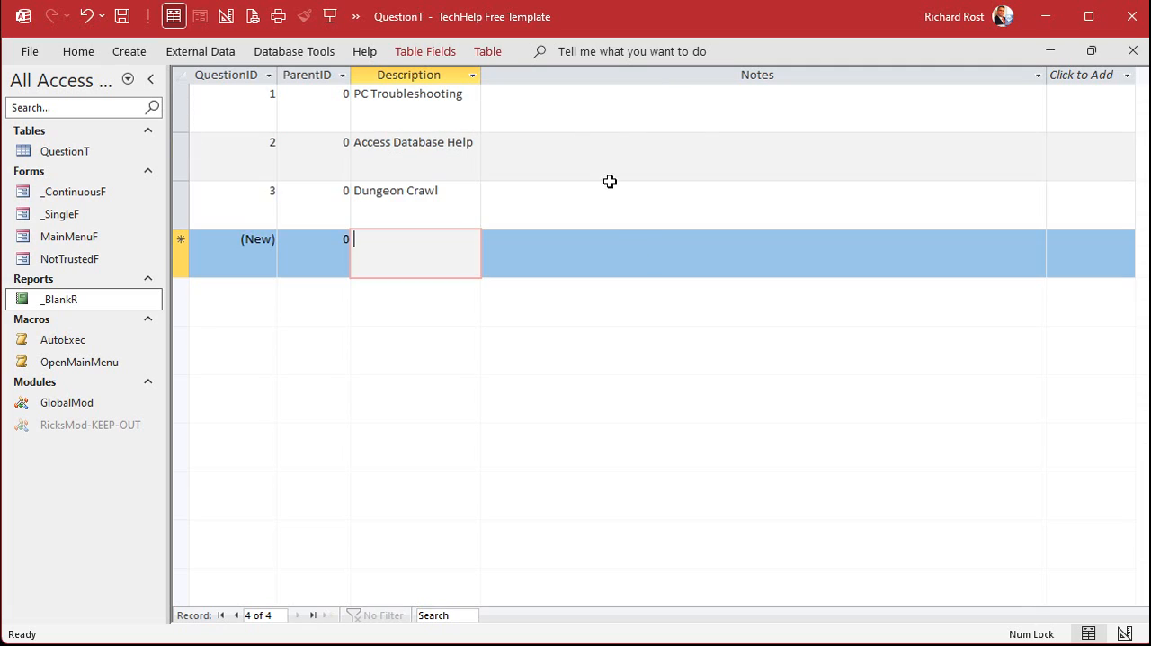
Fill the PC Troubleshooting record's Notes with a decision-tree welcome followed by "Let's start with the basics. Does the PC turn on?"
click(672, 105)
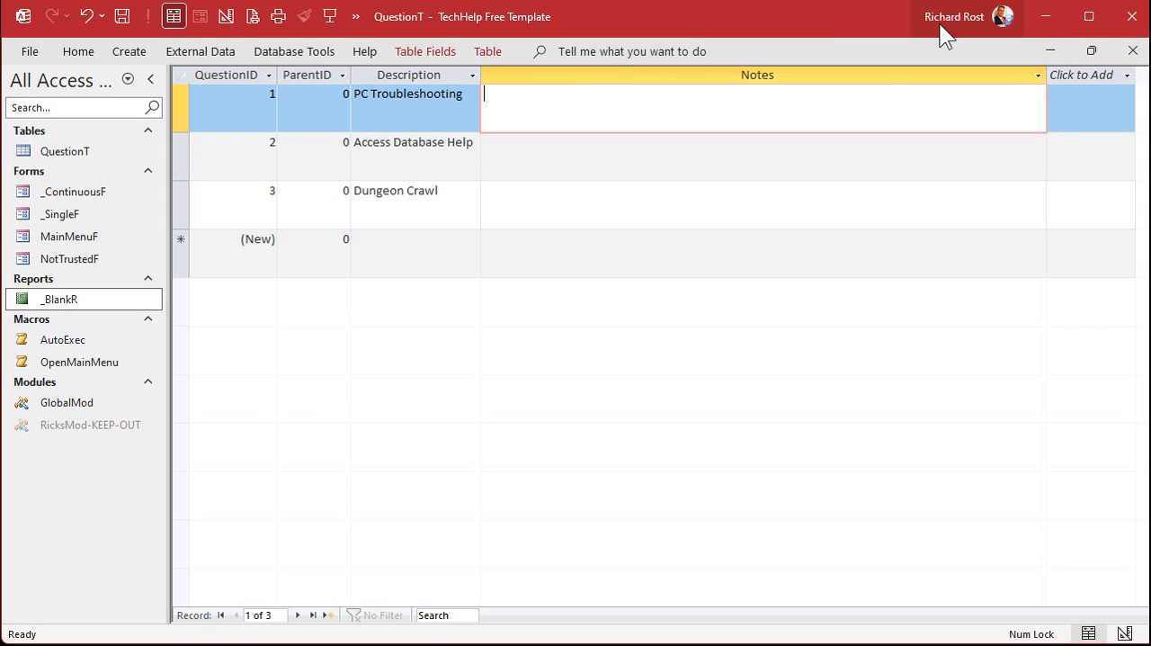
text(Welcome to Rick's PC Troubleshooing Decision Tree. Let's start with the basics. Does the PC turn on?)
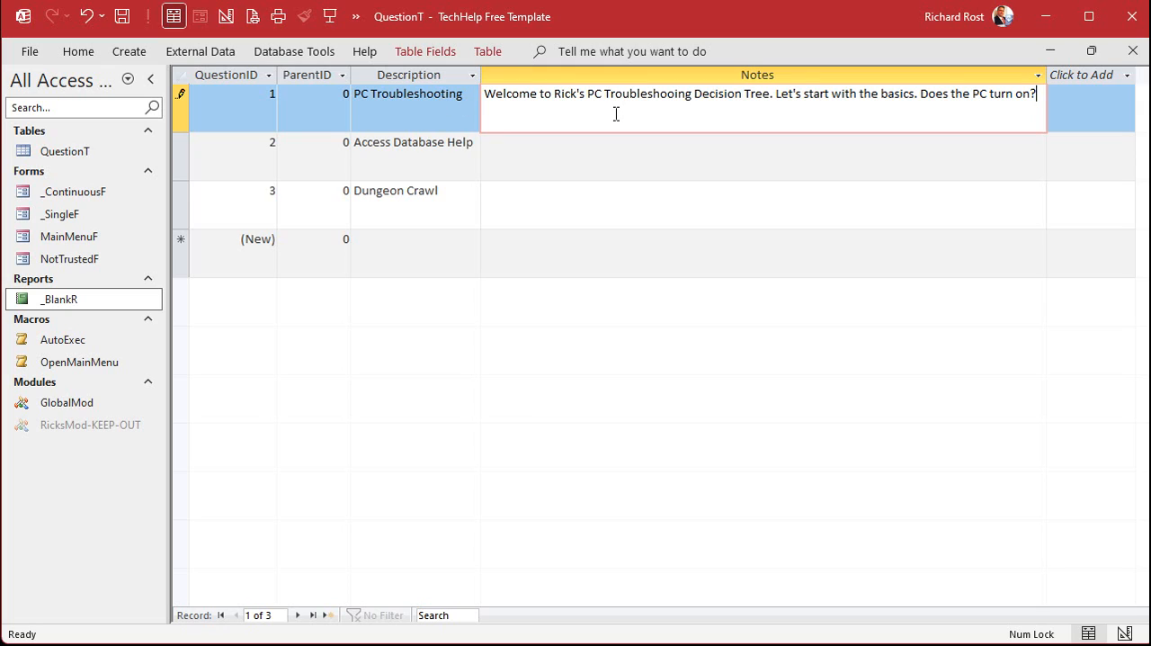
click(428, 263)
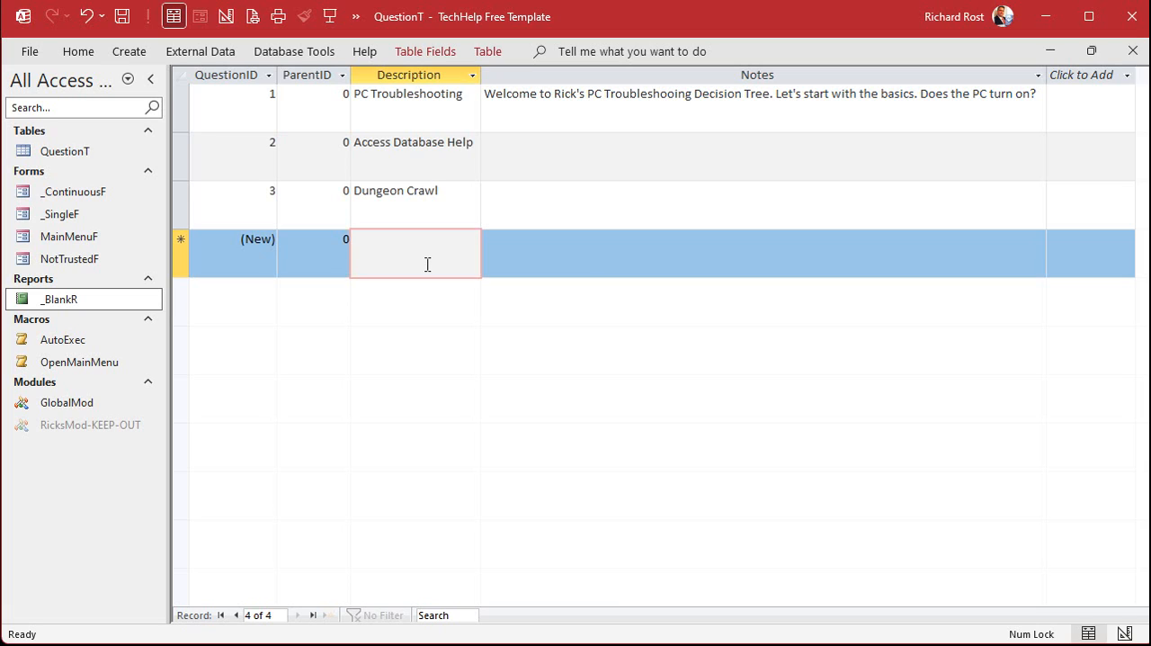
Add a child record of PC Troubleshooting with ParentID 1 and the description "Yes, PC turns on"
key(shift+Tab)
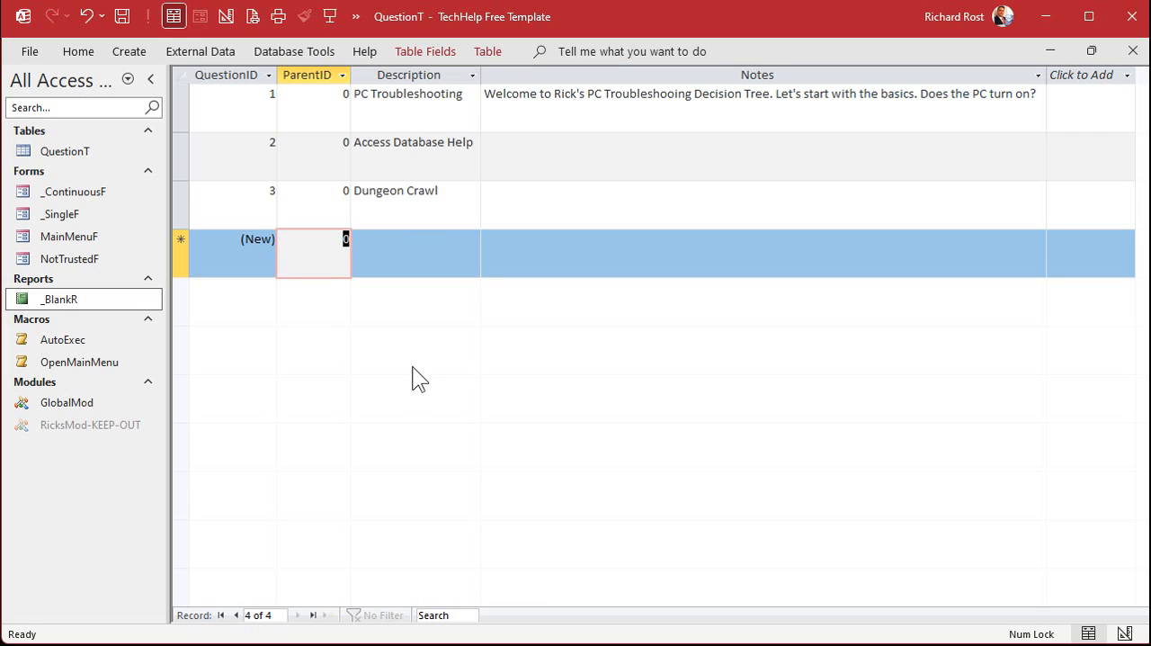
text(1)
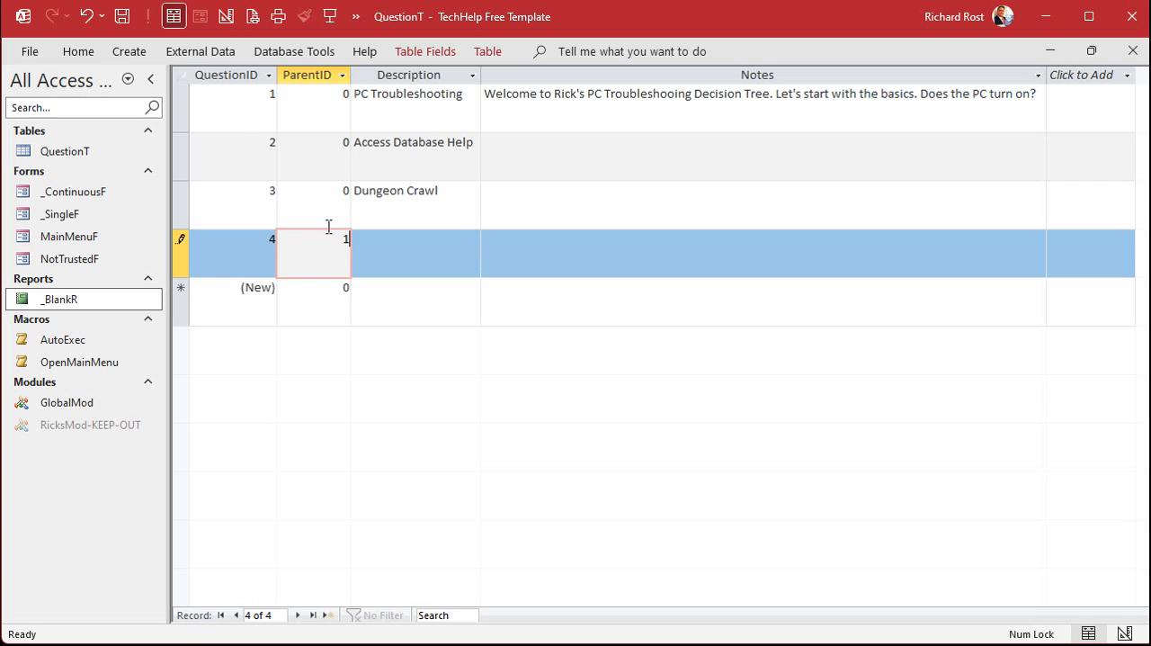
click(418, 250)
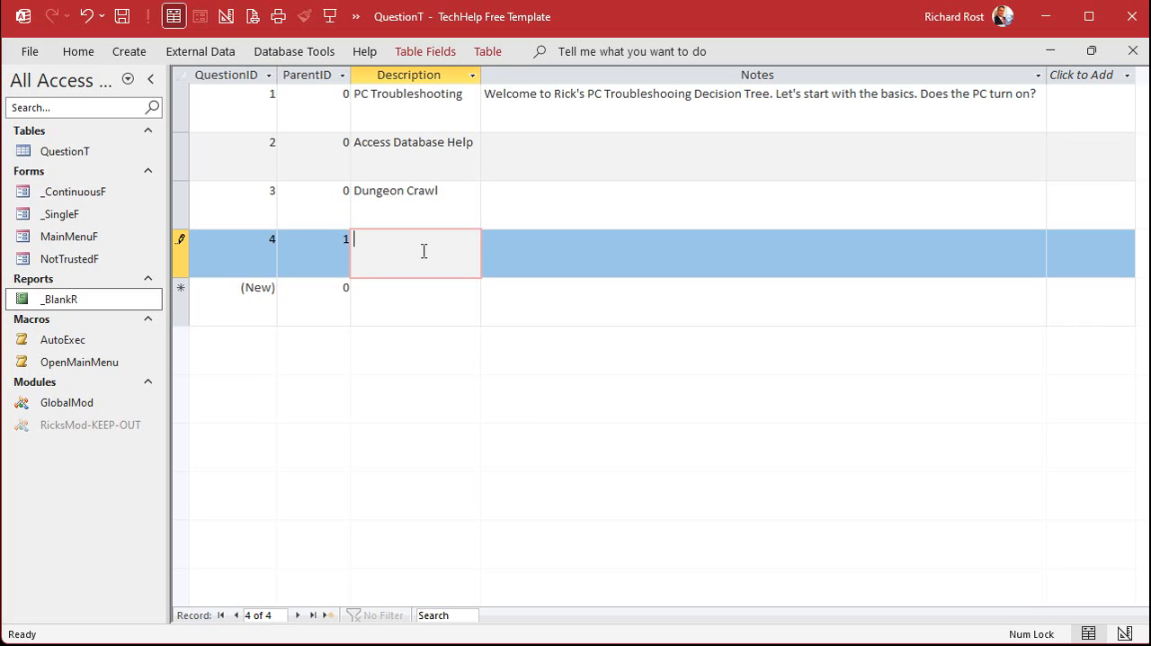
text(Yes, PC turns on)
key(Down)
Add a second child record with ParentID 1 and the description "No, PC does not turn on"
key(shift+Tab)
text(1)
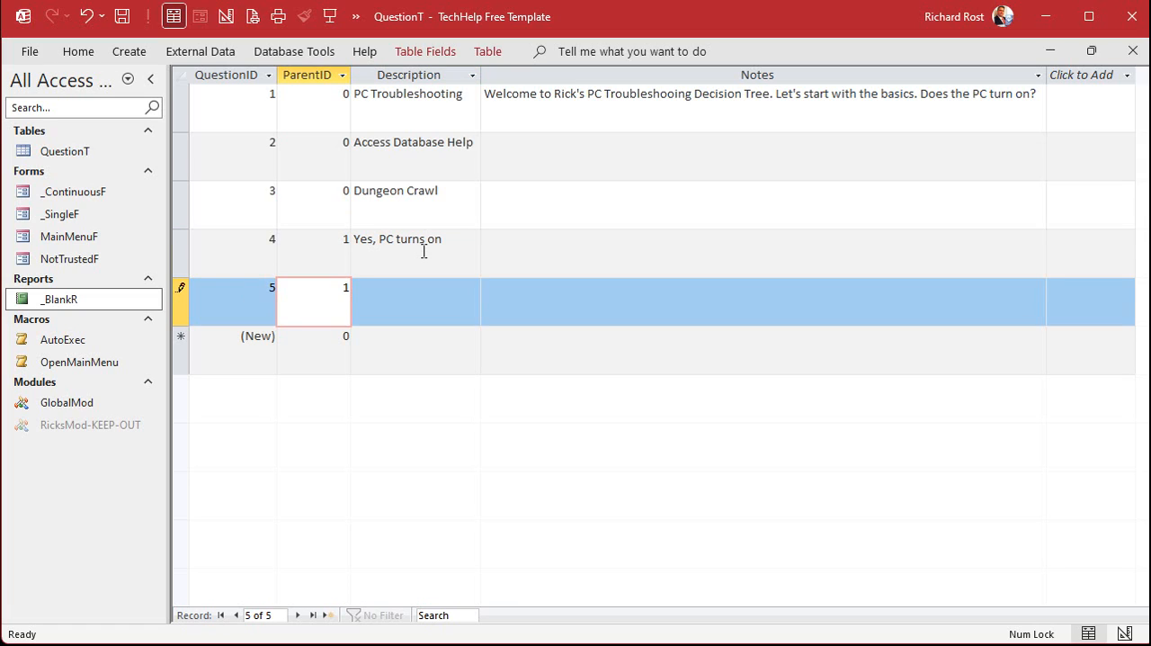
key(Tab)
text(No)
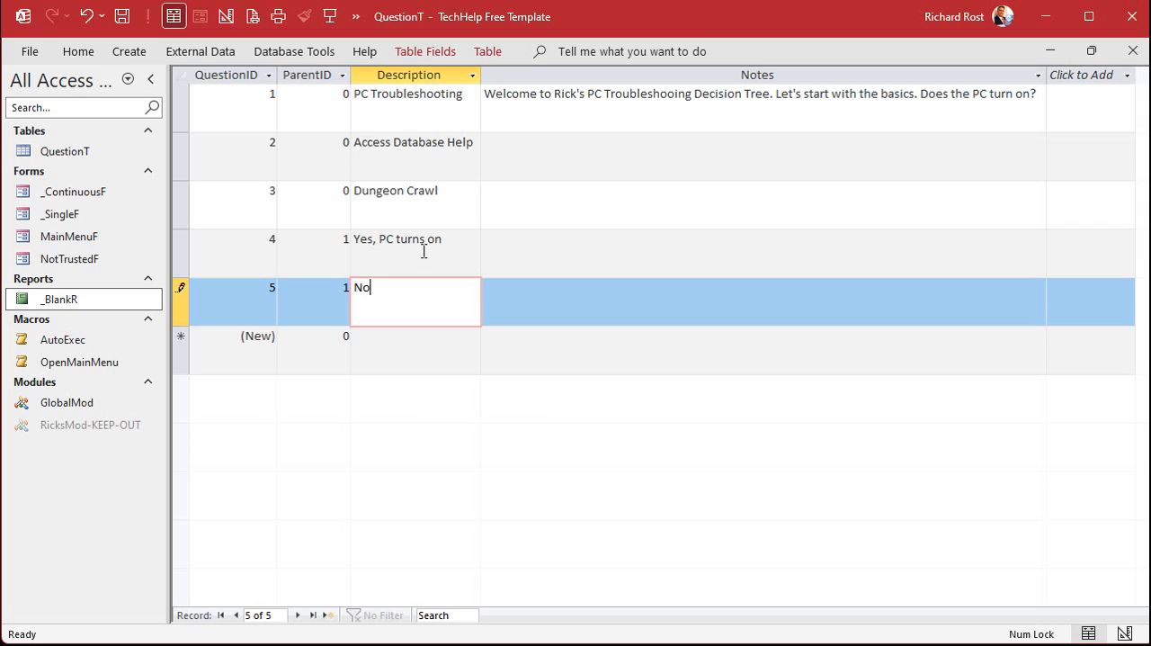
text(, PC does not turn on)
key(Tab)
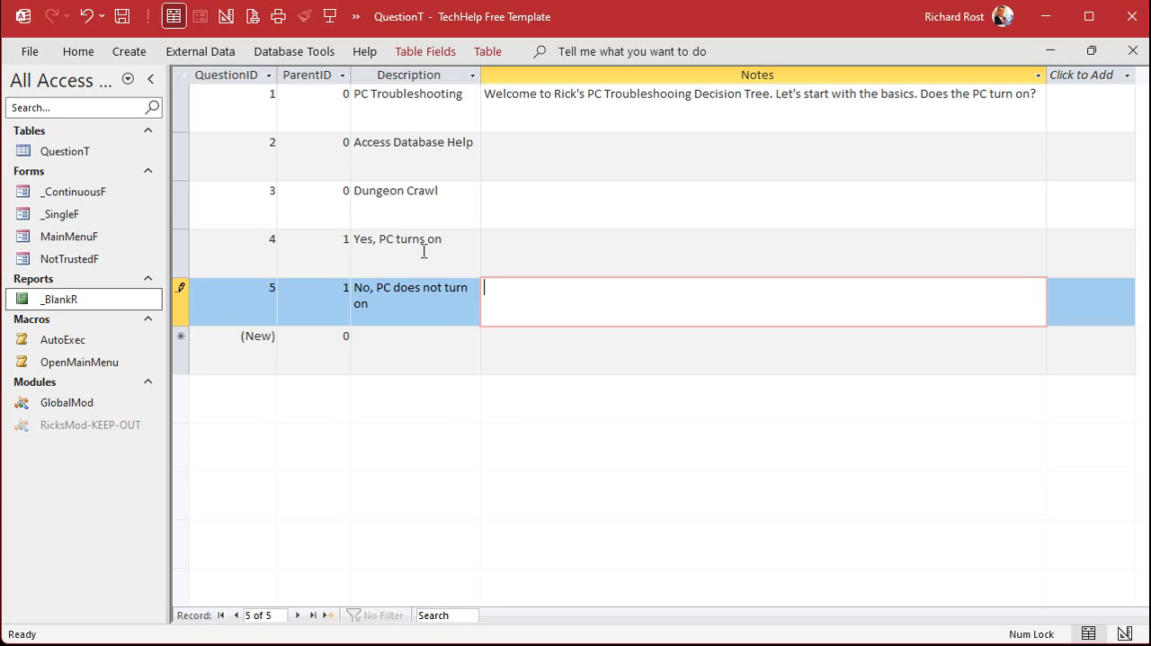
drag(178, 252, 177, 283)
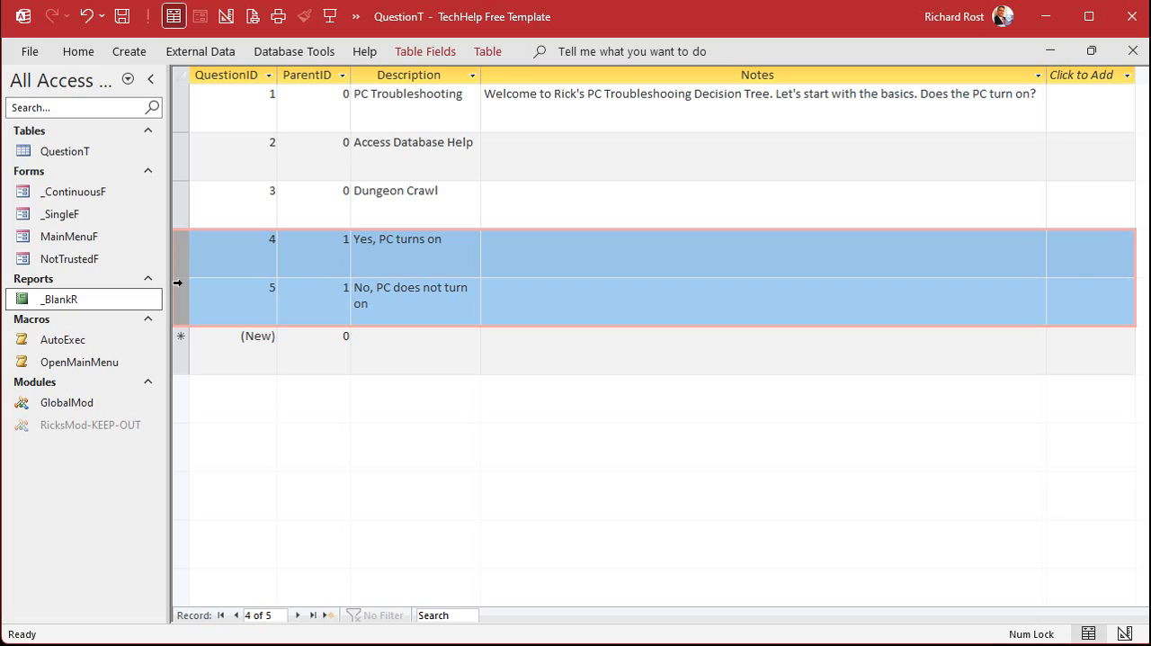
click(176, 104)
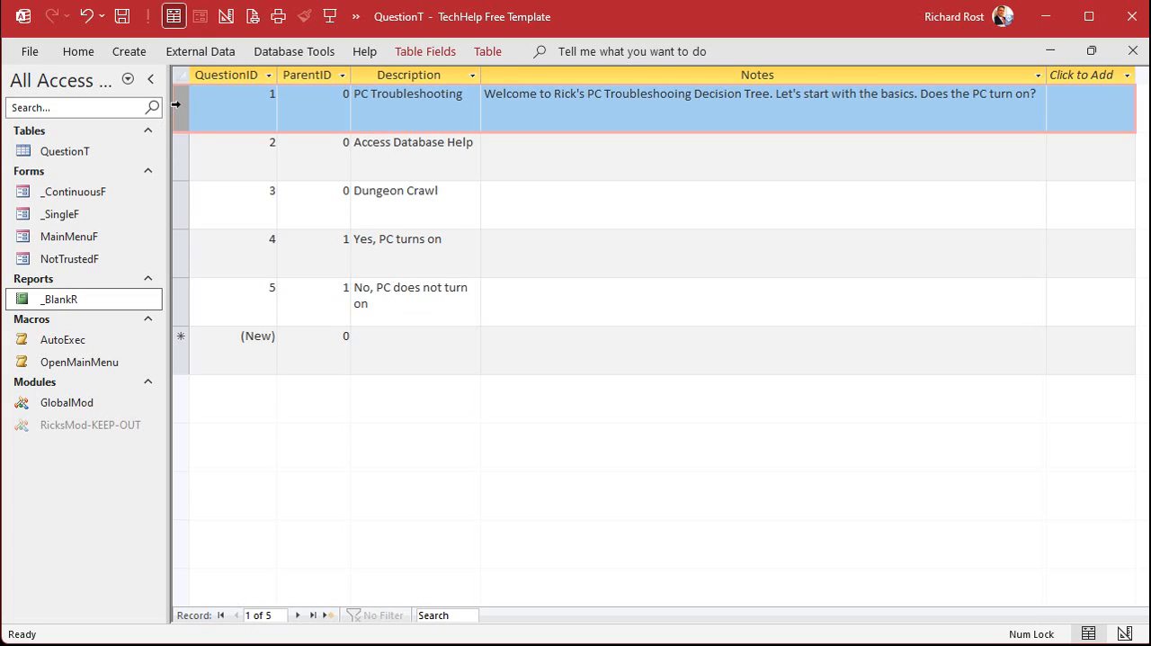
drag(181, 247, 180, 290)
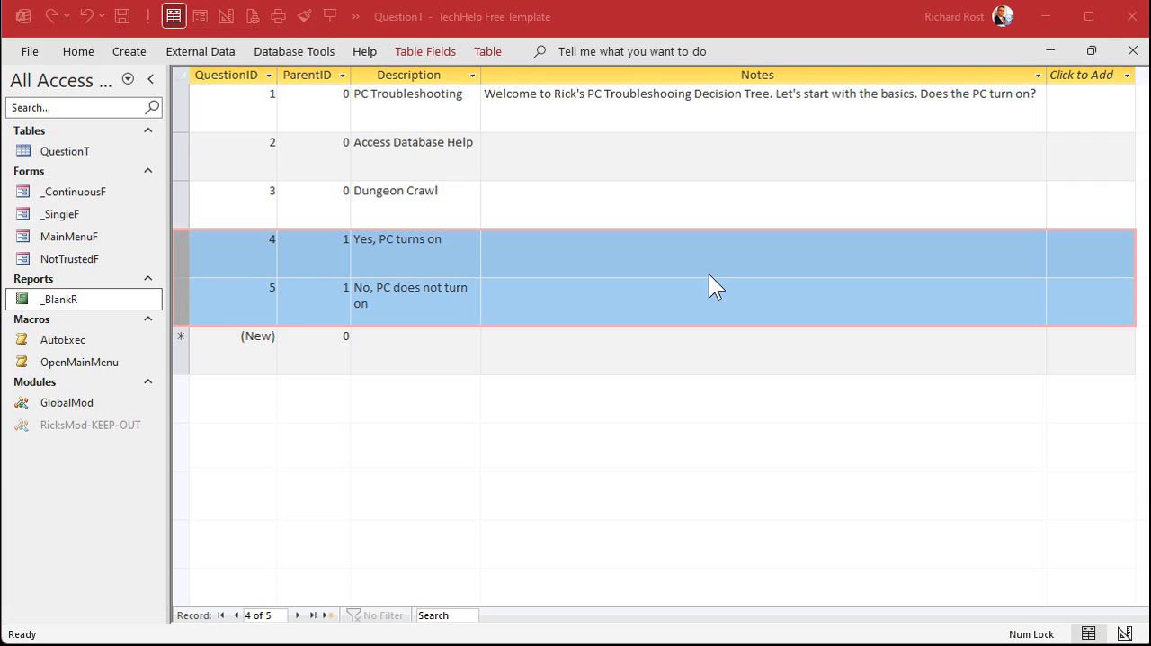
In the "Yes, PC turns on" record's Notes, enter "That's good that your PC turns on. It's getting power. Does Windows boot?"
click(576, 246)
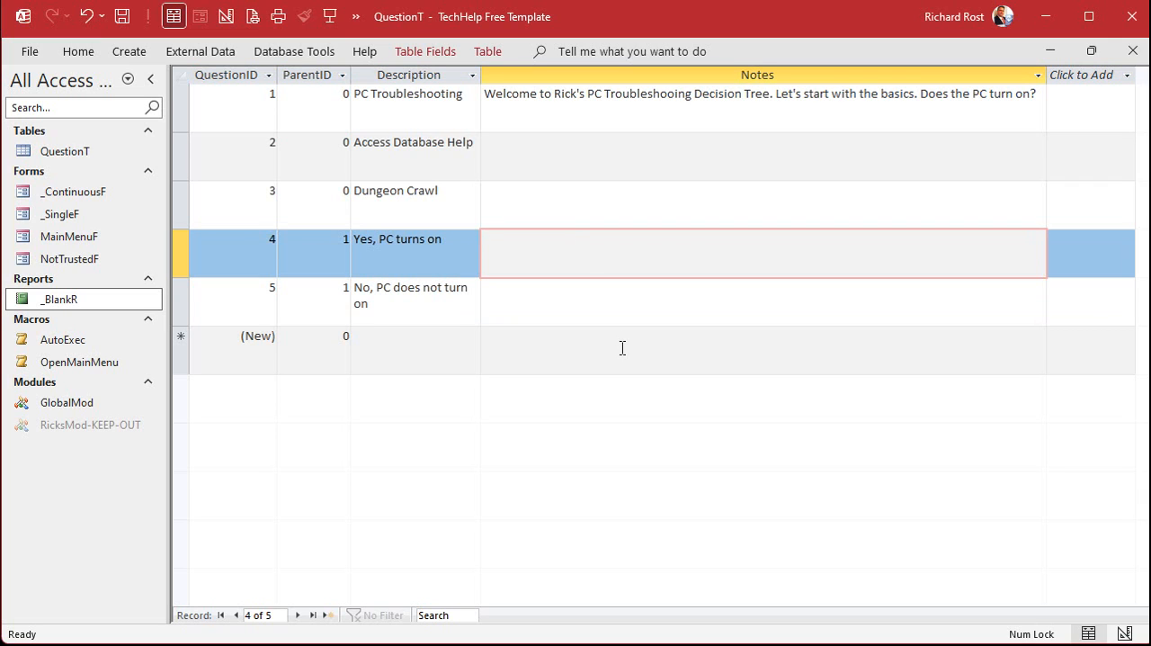
text(That's good that your PC turns on. It's getting power. Does Windows boot?)
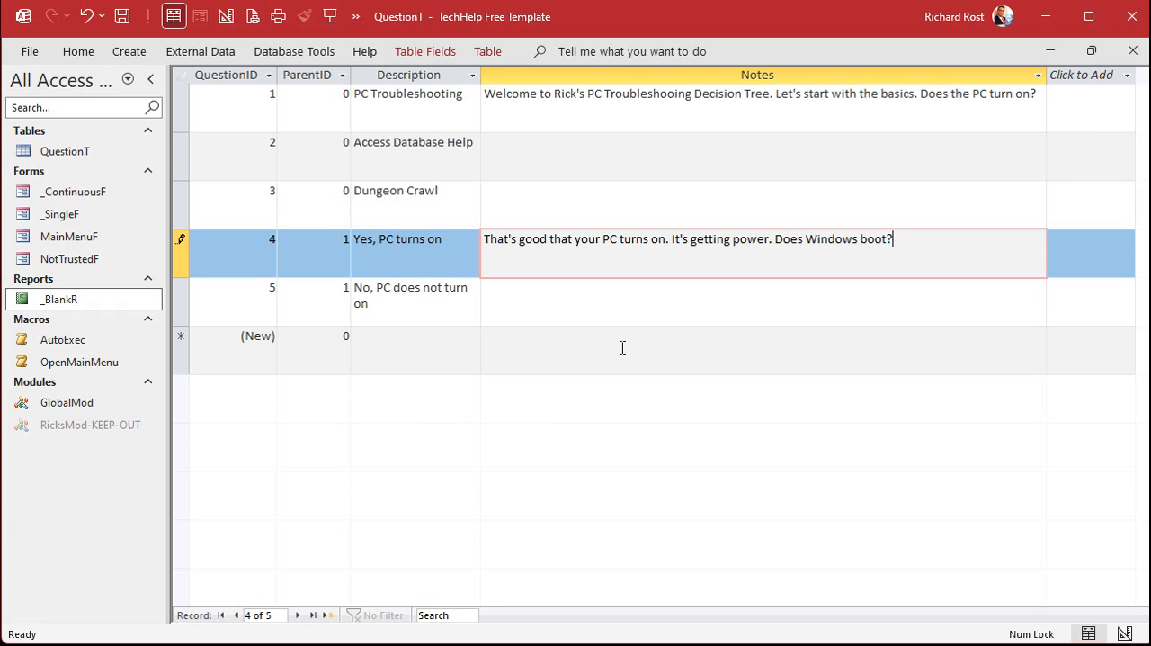
click(332, 355)
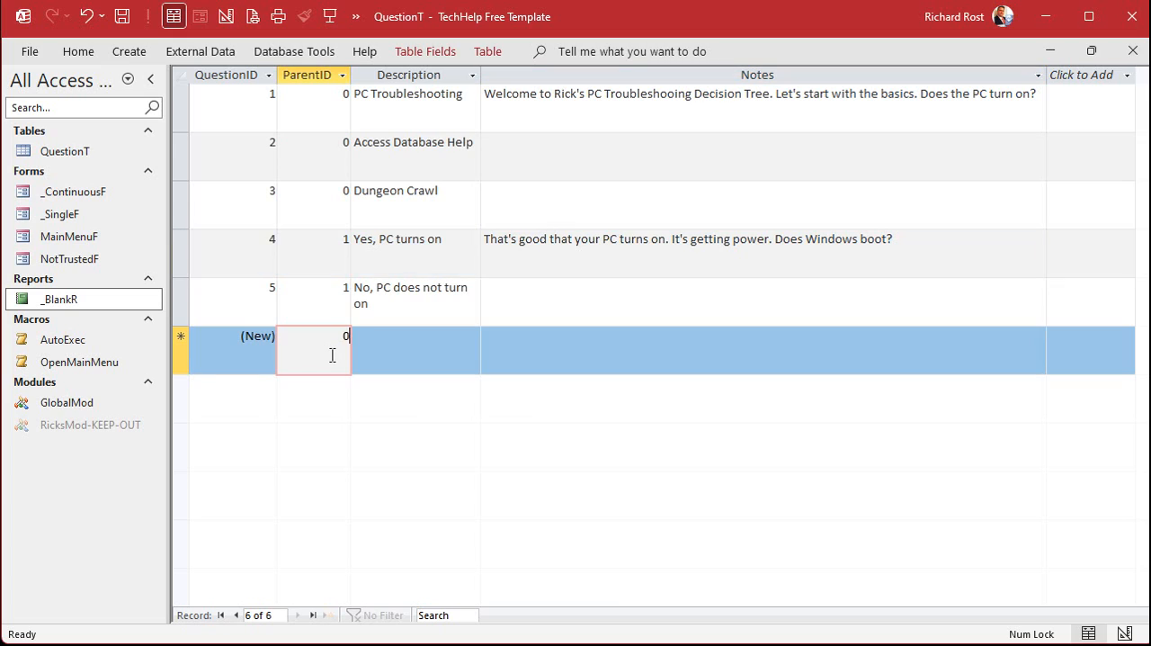
Add a child record of "Yes, PC turns on" using its ID 4 as ParentID and the description "Yes, Windows boots"
click(180, 256)
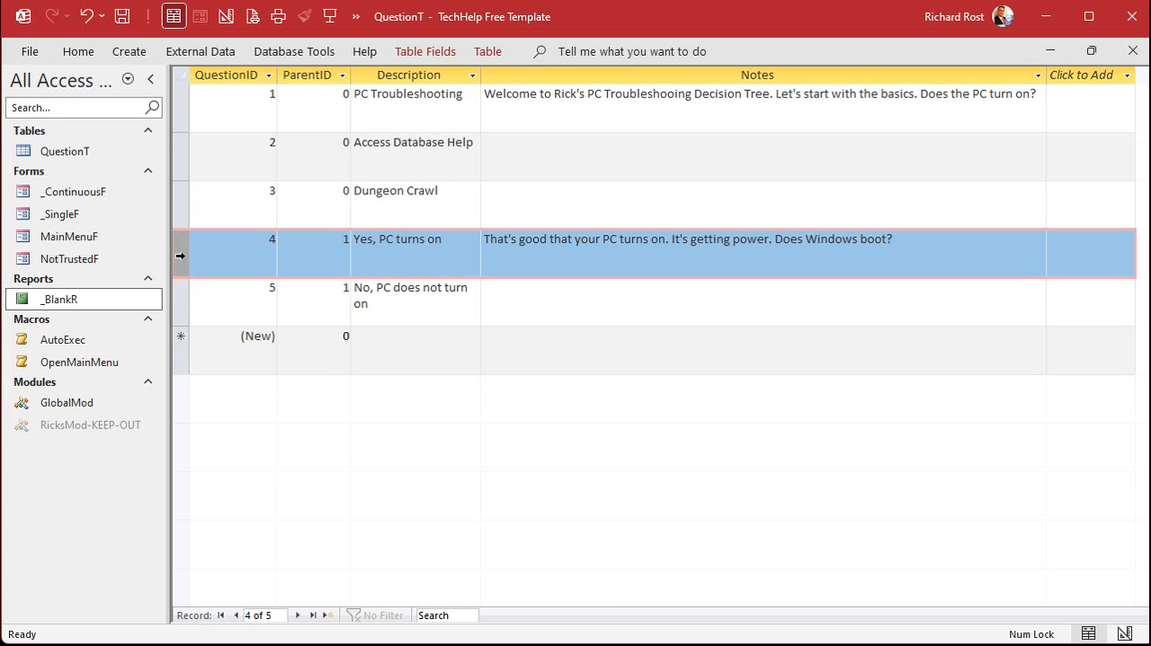
drag(249, 237, 324, 240)
key(ctrl+c)
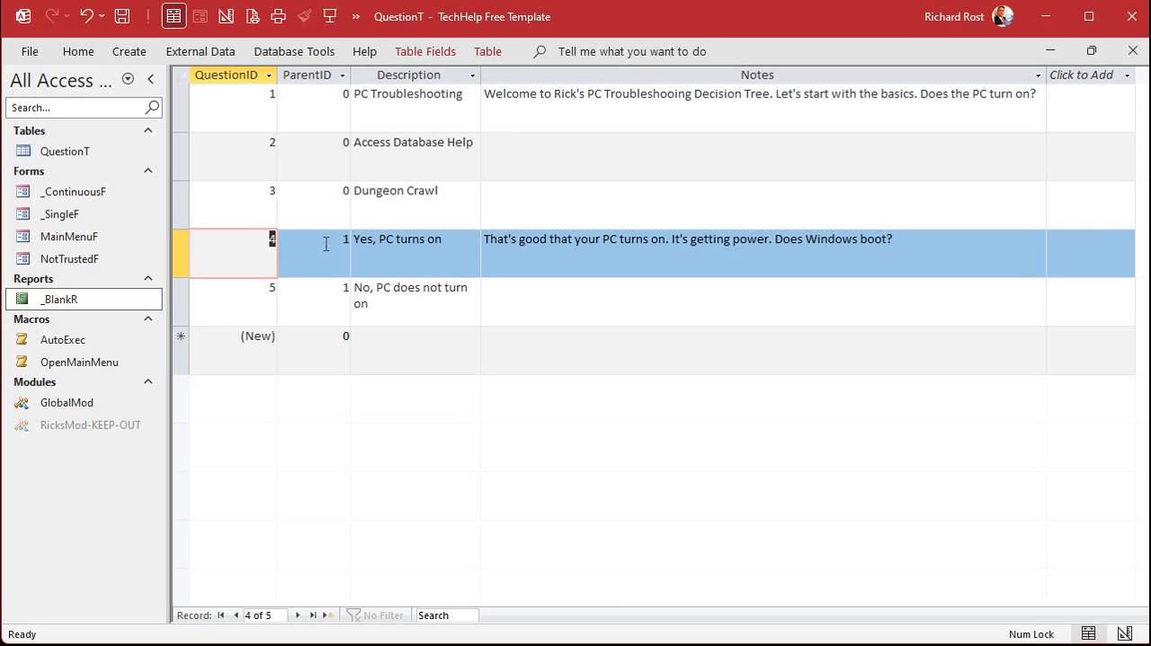
click(346, 337)
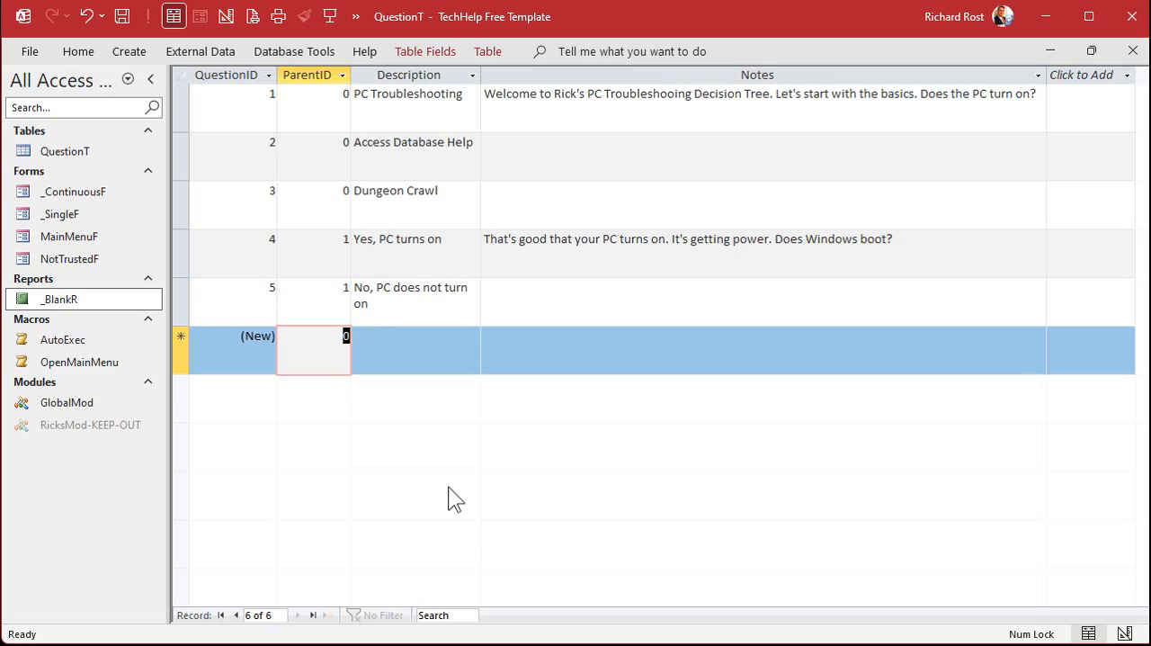
key(ctrl+v)
key(Tab)
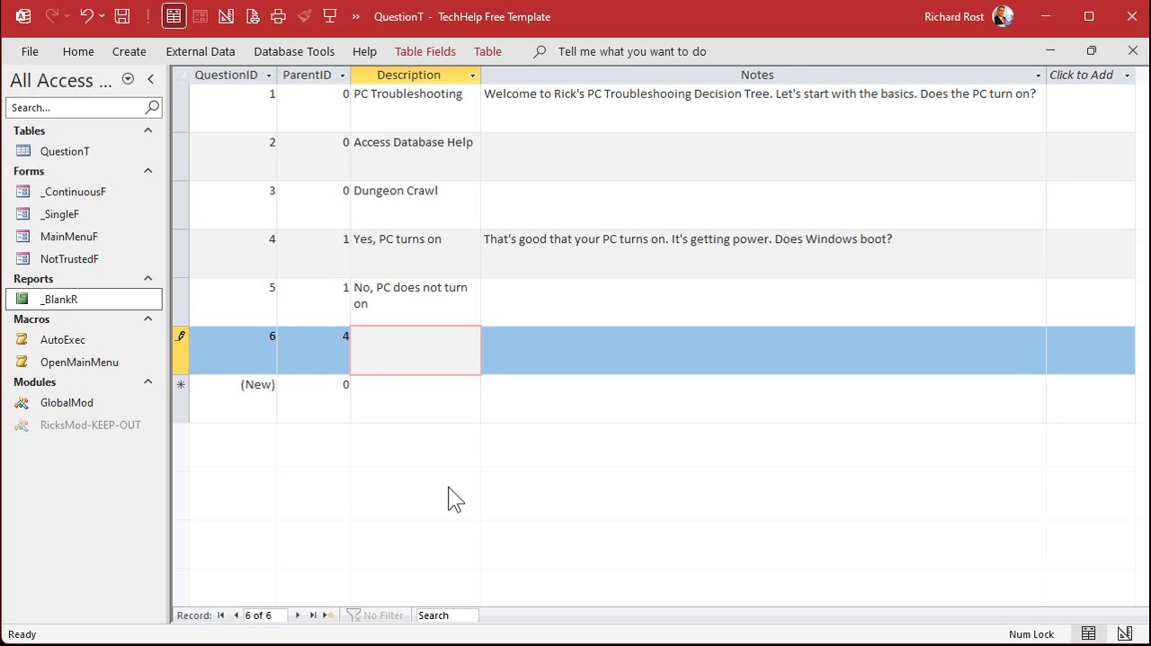
text(Yes, Windows boto)
key(BackSpace)
key(BackSpace)
text(ots)
key(Tab)
key(Tab)
key(Tab)
Add and save another record with ParentID 4 and the description "No, Windows does not boot"
text(4)
key(Tab)
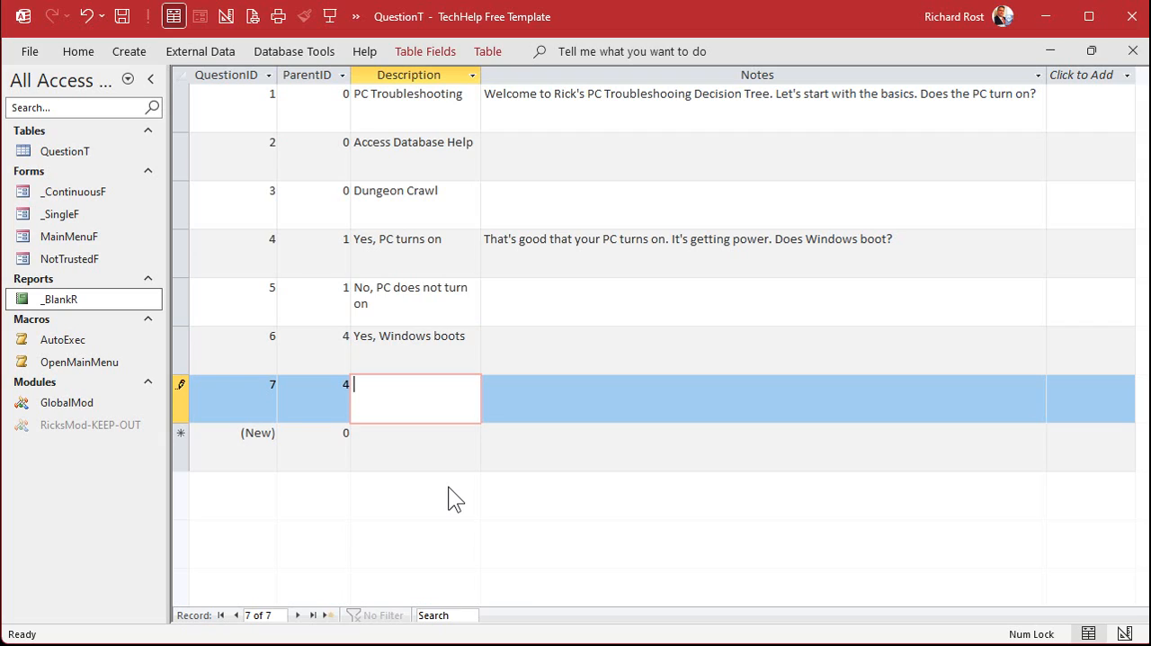
text(No, Windows does not boot)
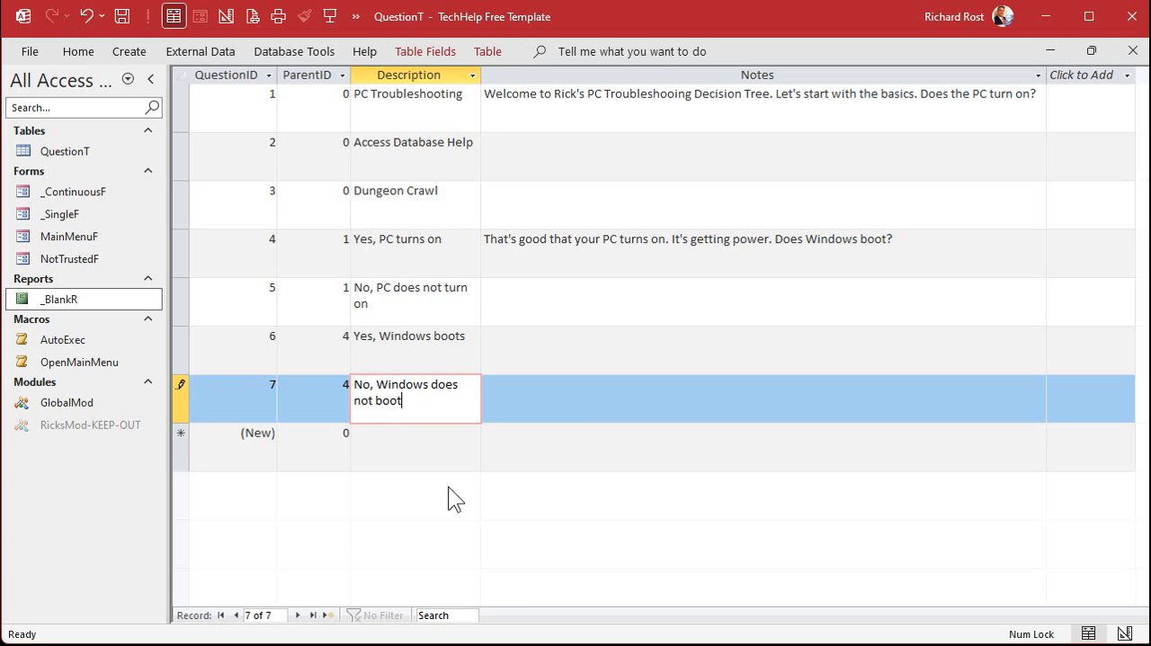
key(shift+Return)
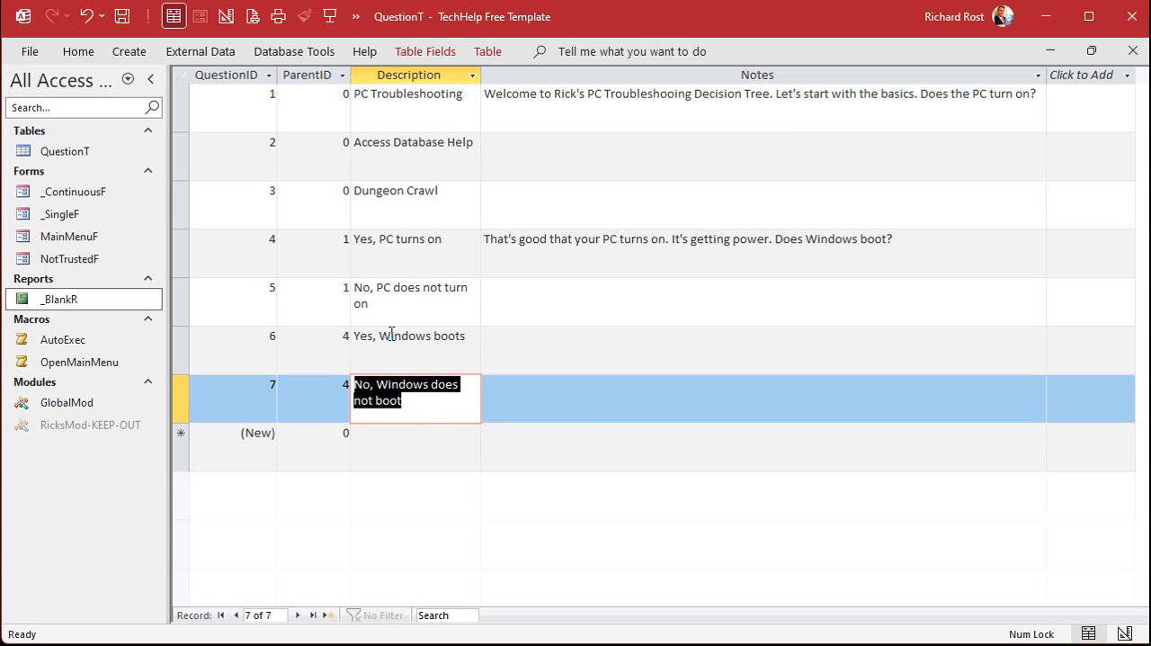
Set the Notes of the "Yes, Windows boots" record to "Awesome. Windows boots. Are you able to run applications?"
click(514, 250)
click(428, 368)
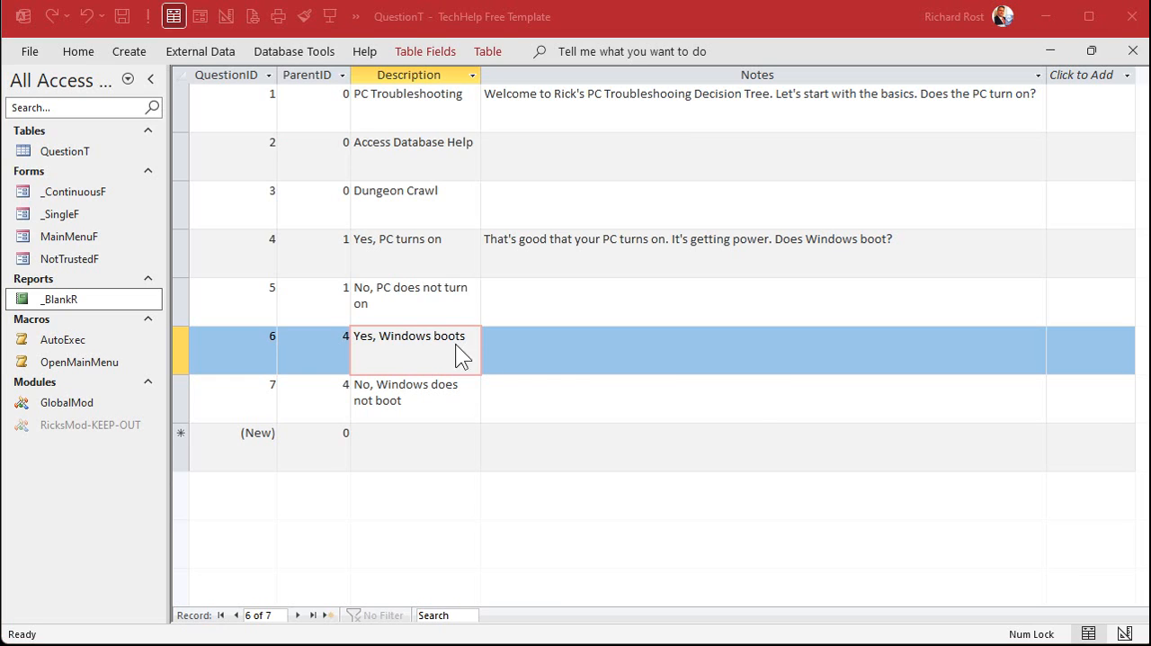
click(582, 359)
text(Awesome. Windows boots. Are you able to run applications?)
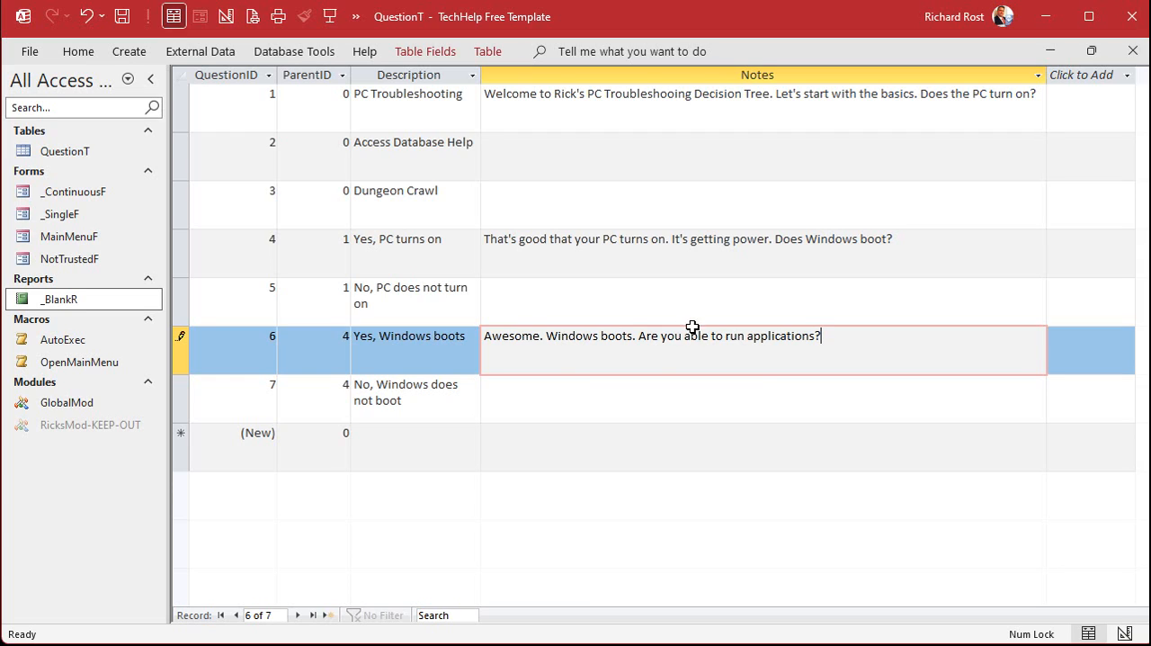
click(423, 451)
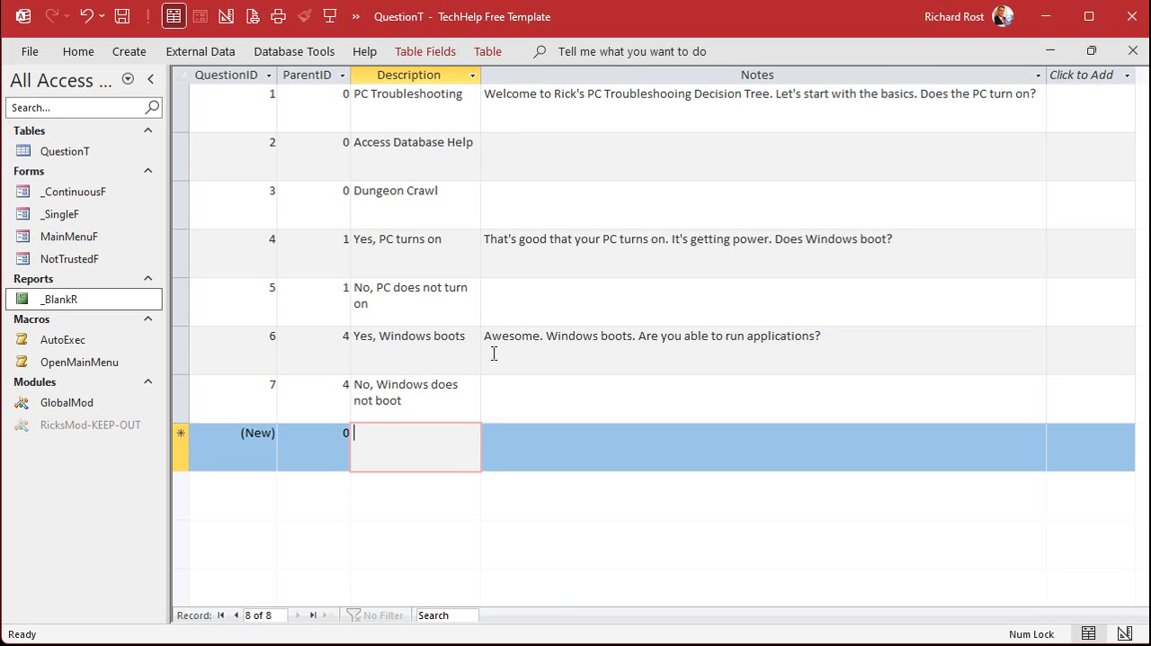
Set the Notes of the "No, Windows does not boot" record to "Reinstall or Repair Windows."
click(572, 400)
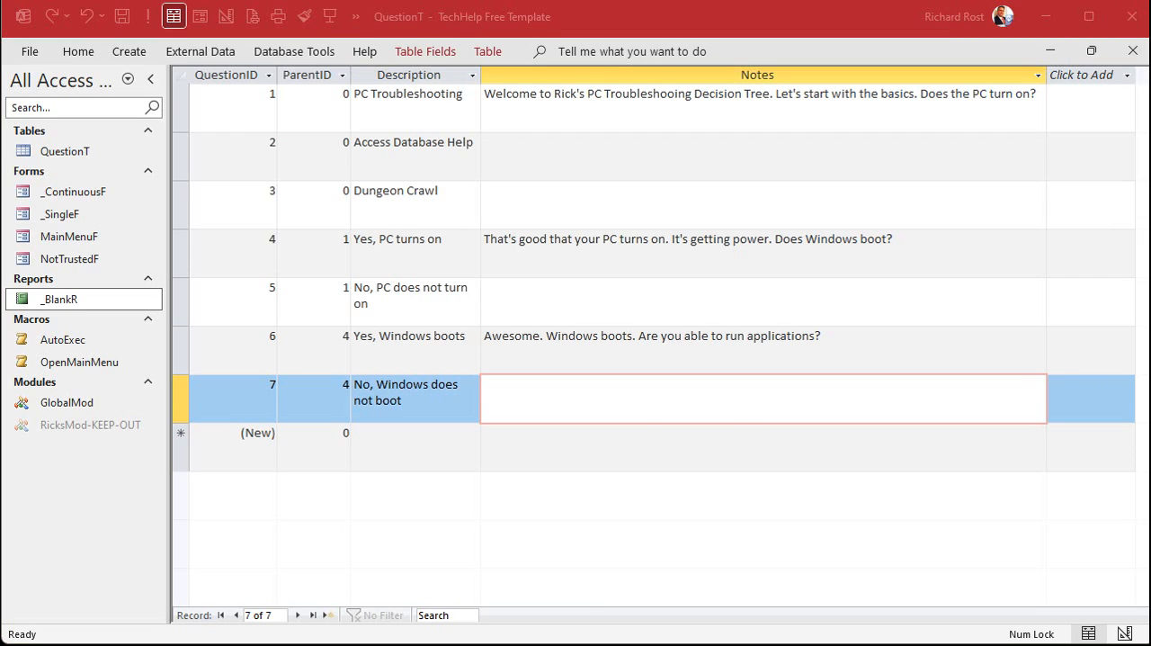
click(696, 388)
text(Reinstall or Repair Windows.)
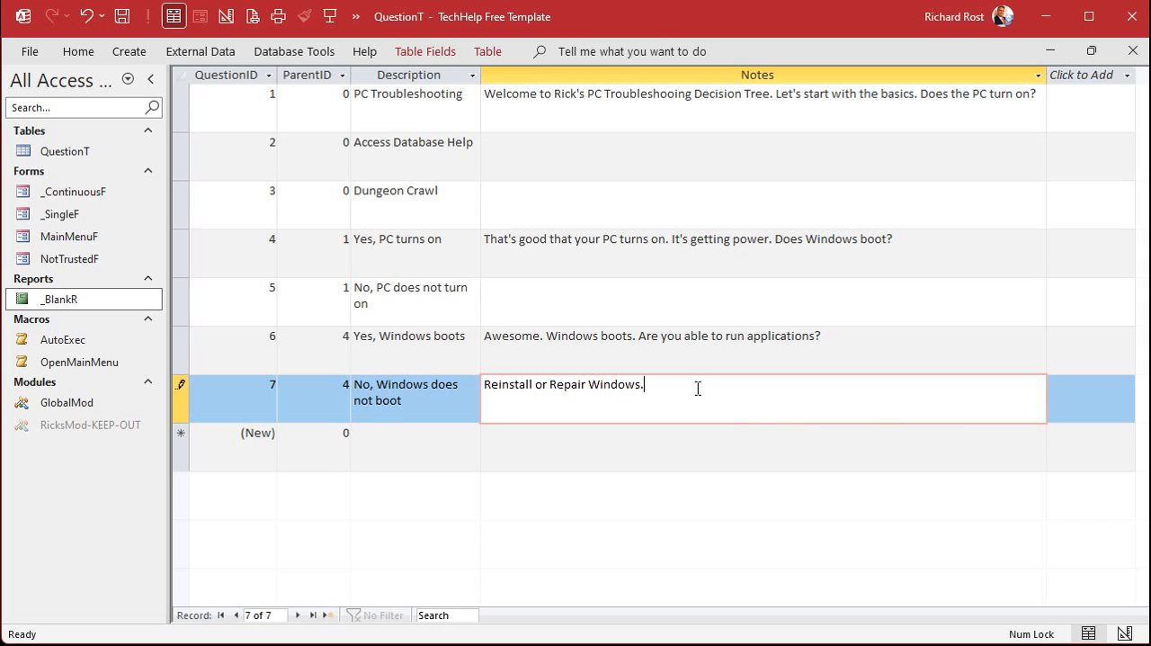
click(378, 457)
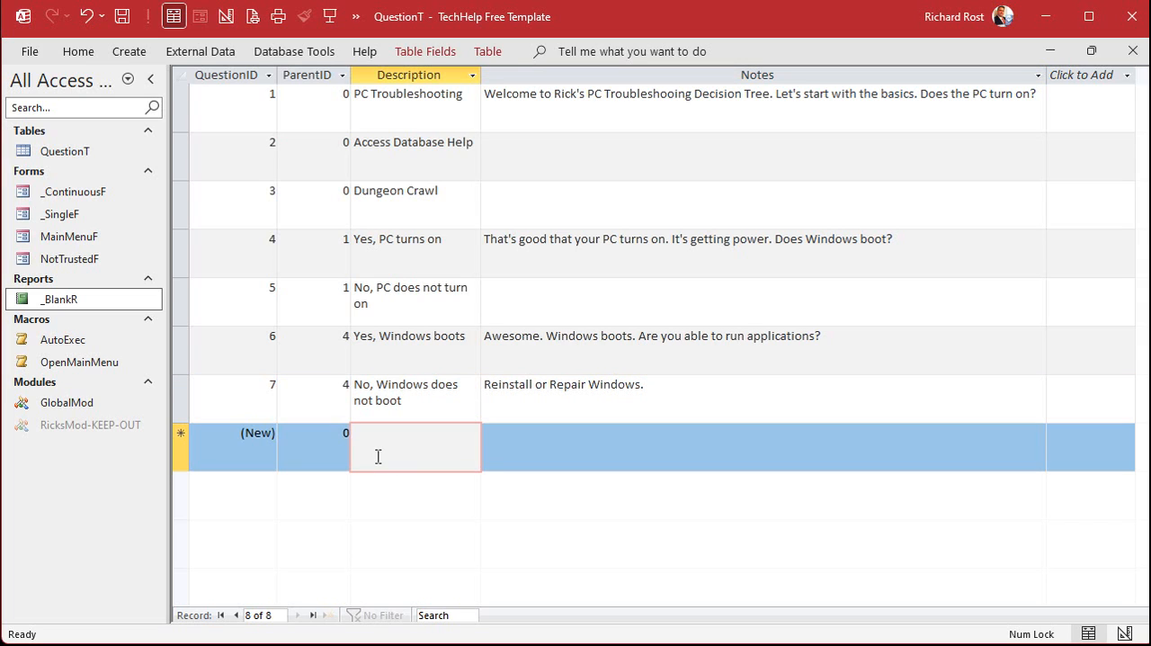
click(725, 388)
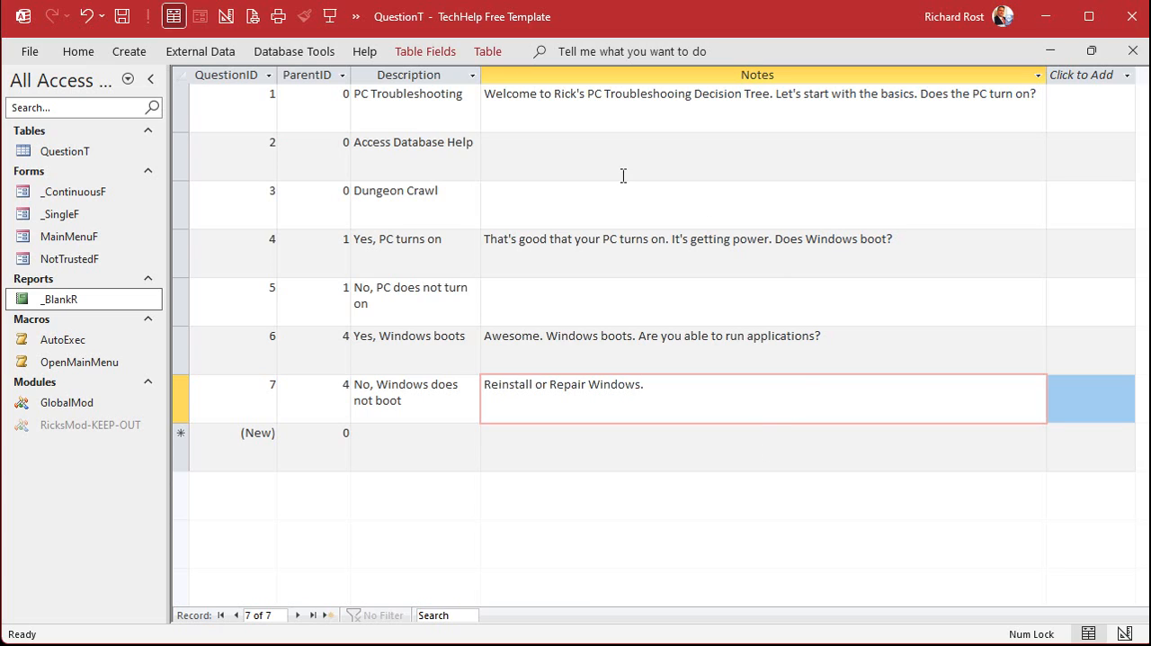
Set the Notes of the "No, PC does not turn on" record to "Your PC isn't turning on? That's not good. Is it plugged in?"
click(402, 253)
click(387, 308)
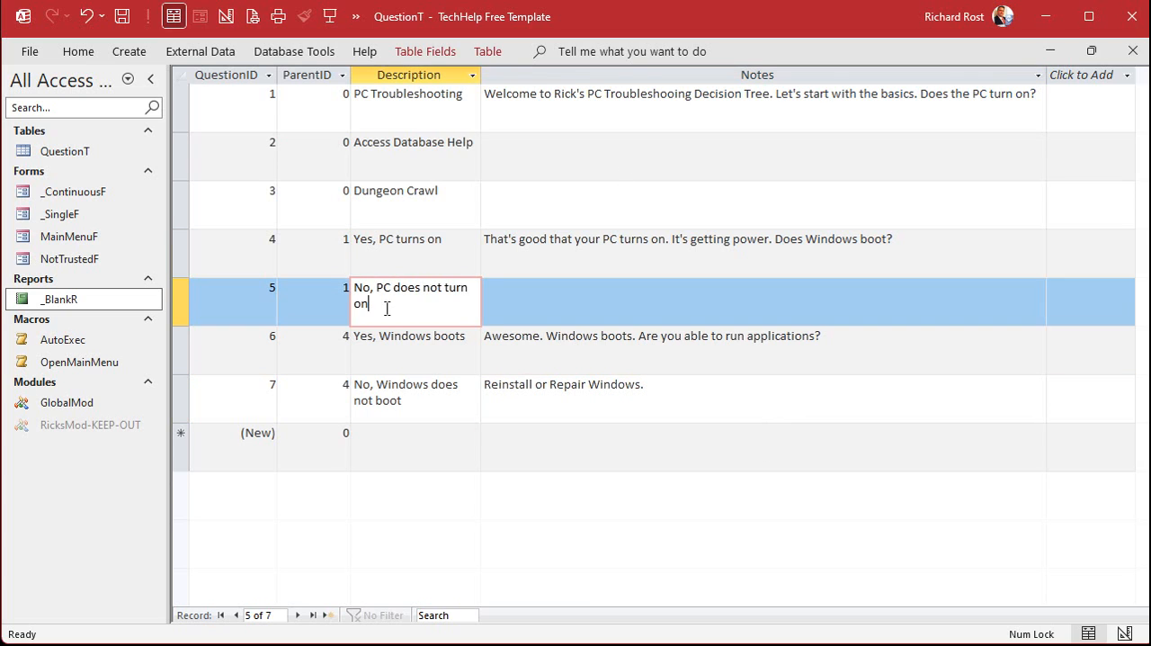
click(568, 306)
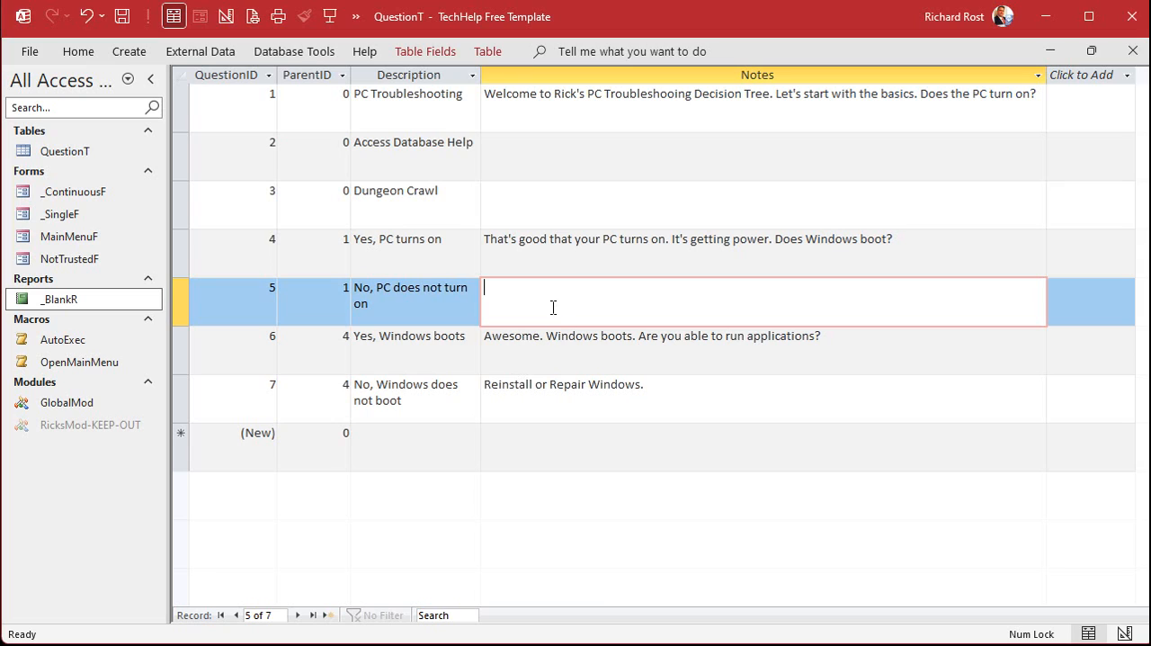
text(Your PC isn't turning on? That's not good. Is it plugged in?)
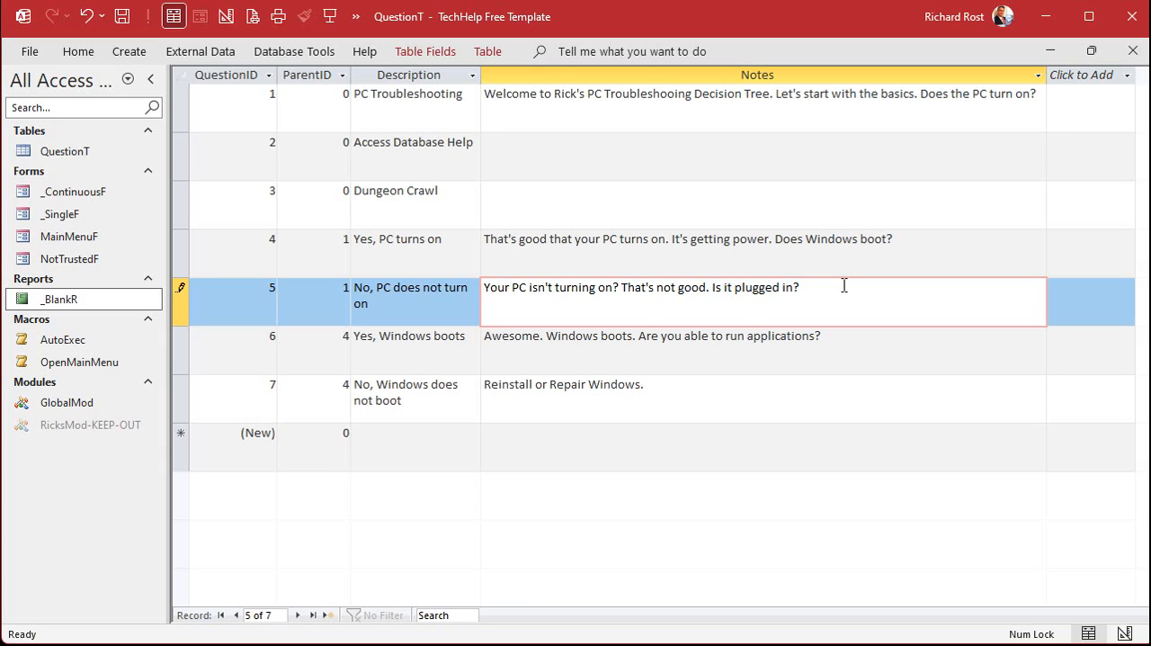
Add a child record of "No, PC does not turn on" with ParentID 5 and the description "Yes, it's plugged in"
click(326, 438)
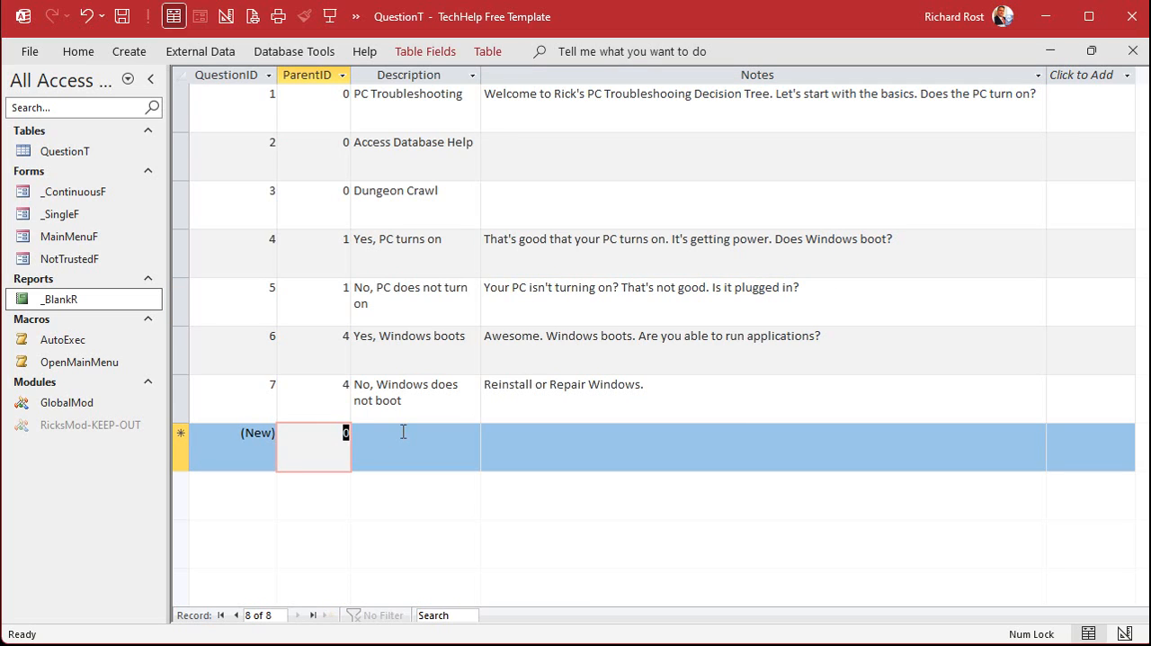
text(5)
key(Tab)
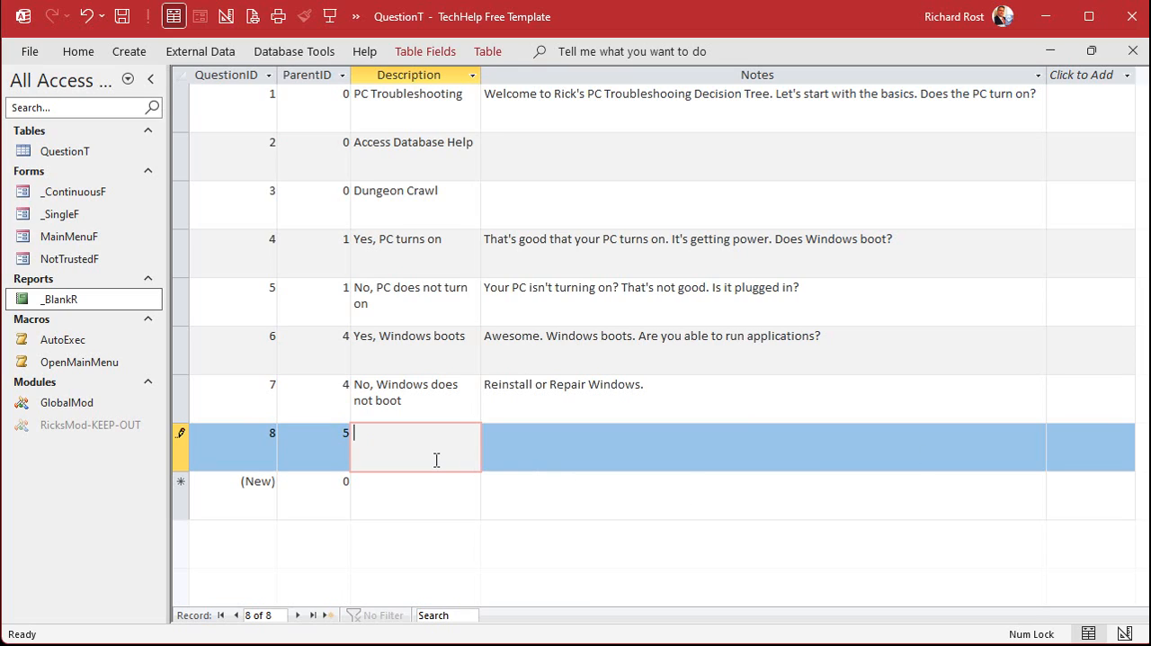
text(Yes, it's plugged in)
key(Tab)
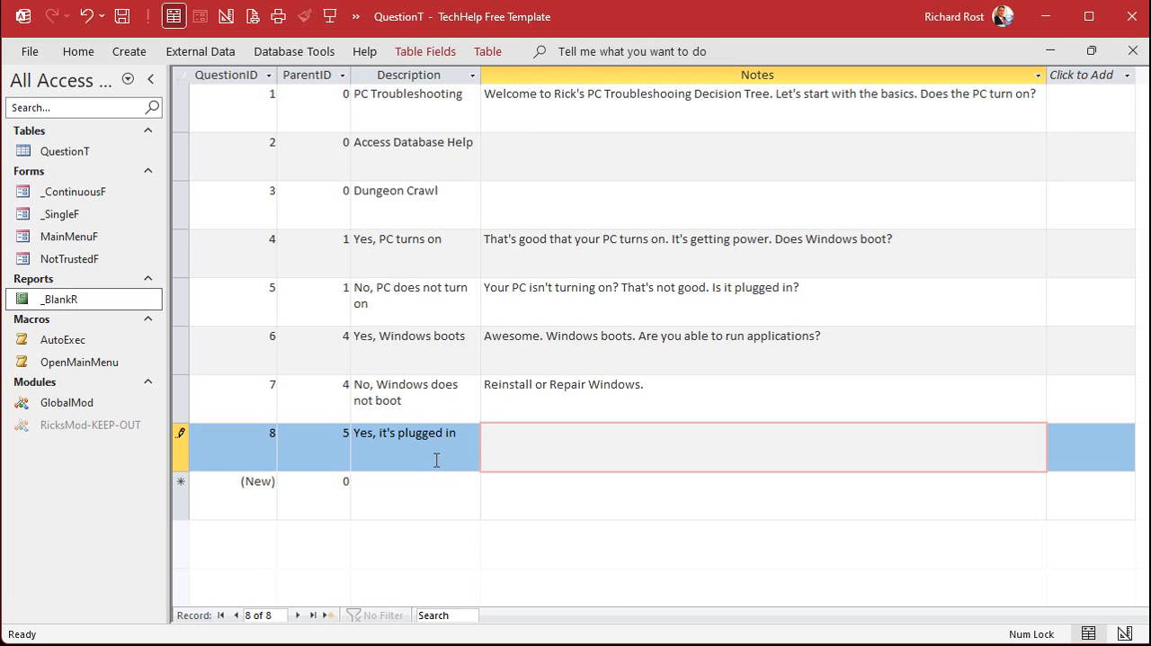
Add another record with ParentID 5 and the description "No, it's not plugged in"
key(Tab)
text(5)
key(Tab)
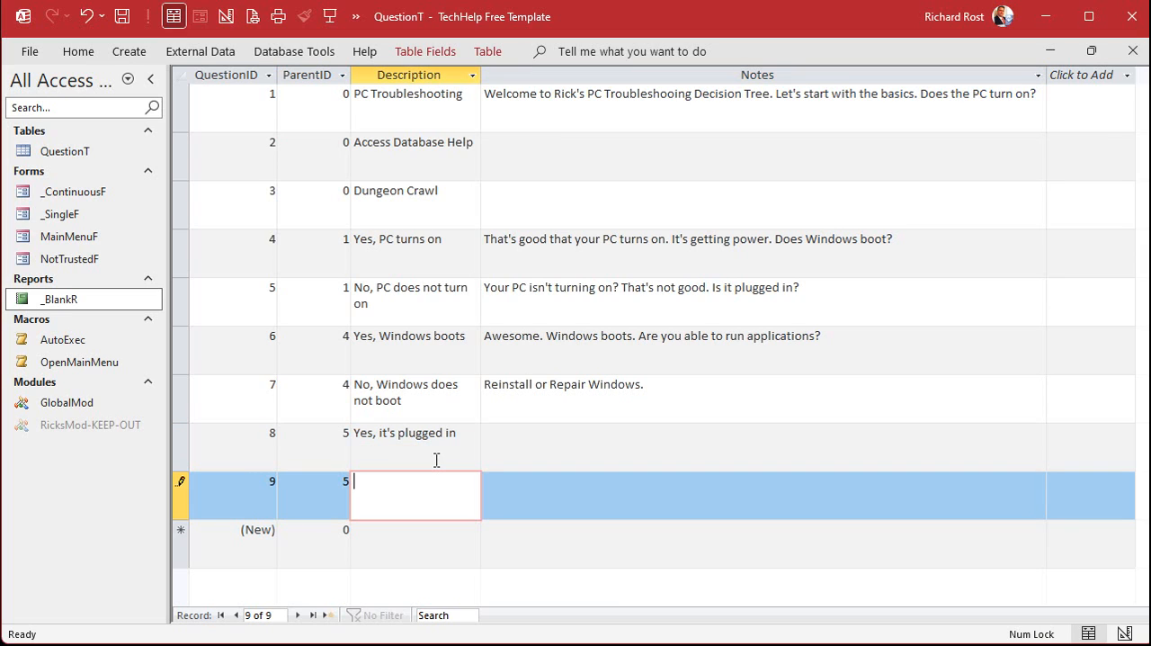
text(No, it's not plugged in)
key(Tab)
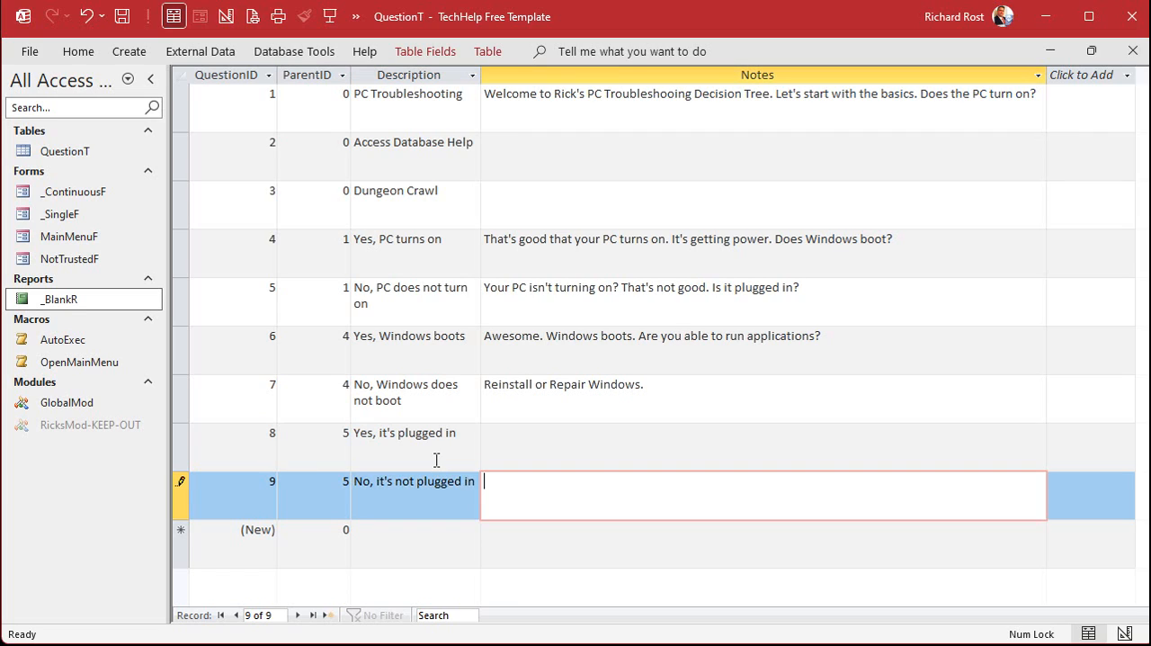
Set the Notes of the "Yes, it's plugged in" record to "Is it plugged into a power strip?" and save it
key(Up)
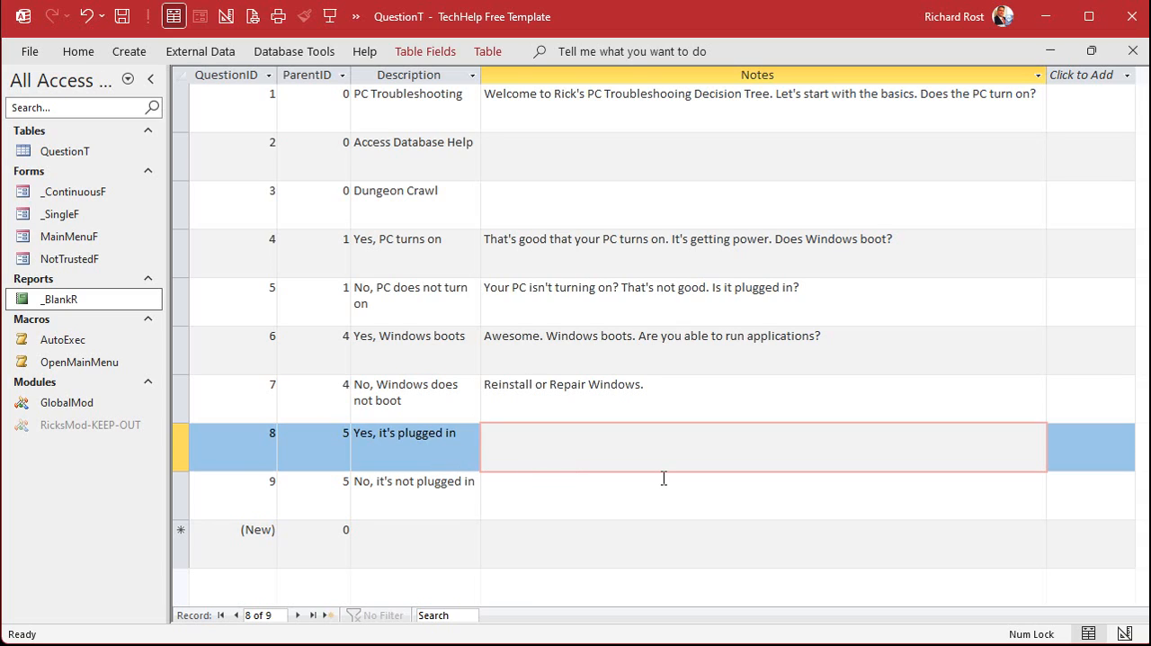
text(Is it plugged into a power strip?)
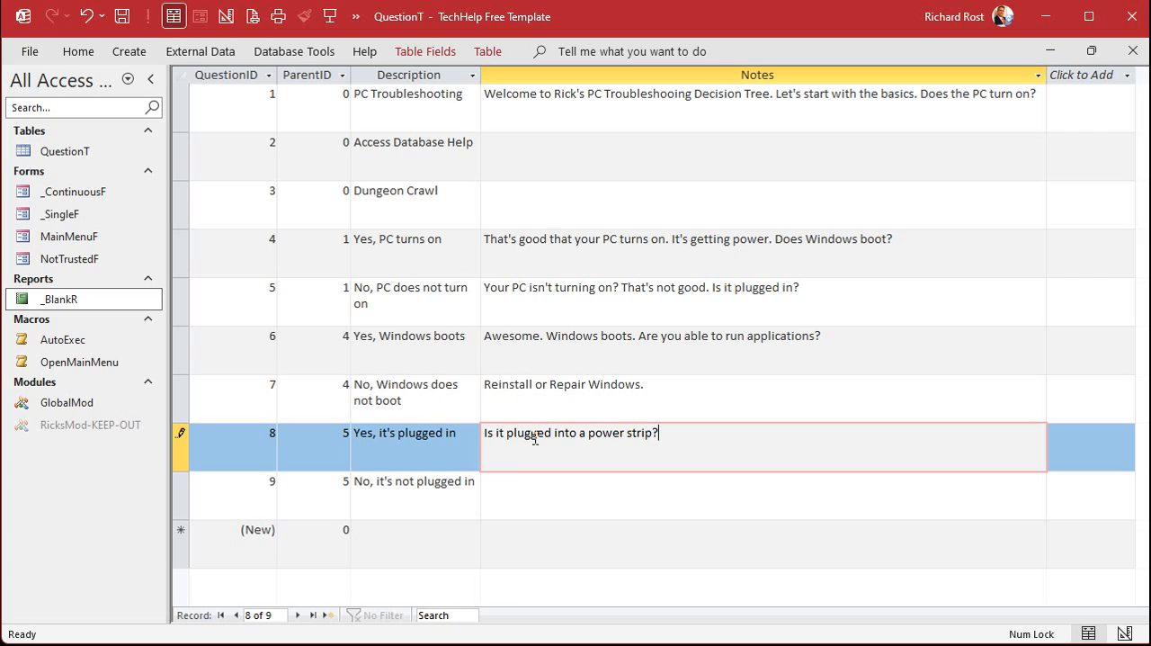
click(379, 540)
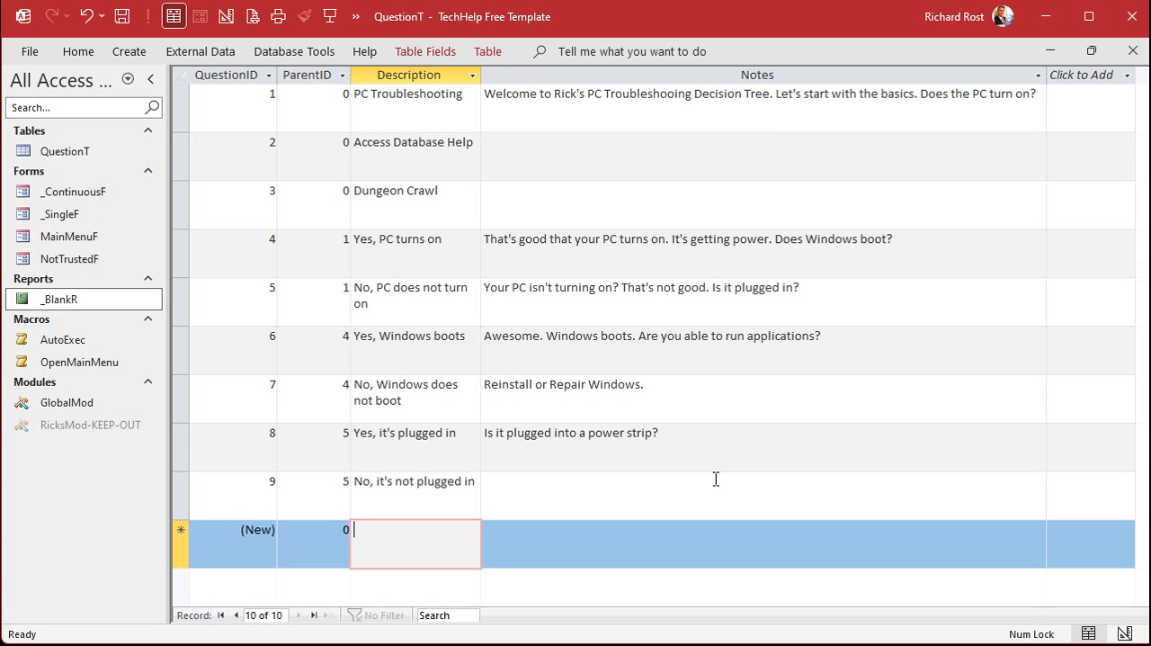
Add and save a child record of "Yes, it's plugged in" with ParentID 8 and the description "Yes, it's on a power strip"
click(428, 440)
click(417, 533)
drag(327, 534, 379, 536)
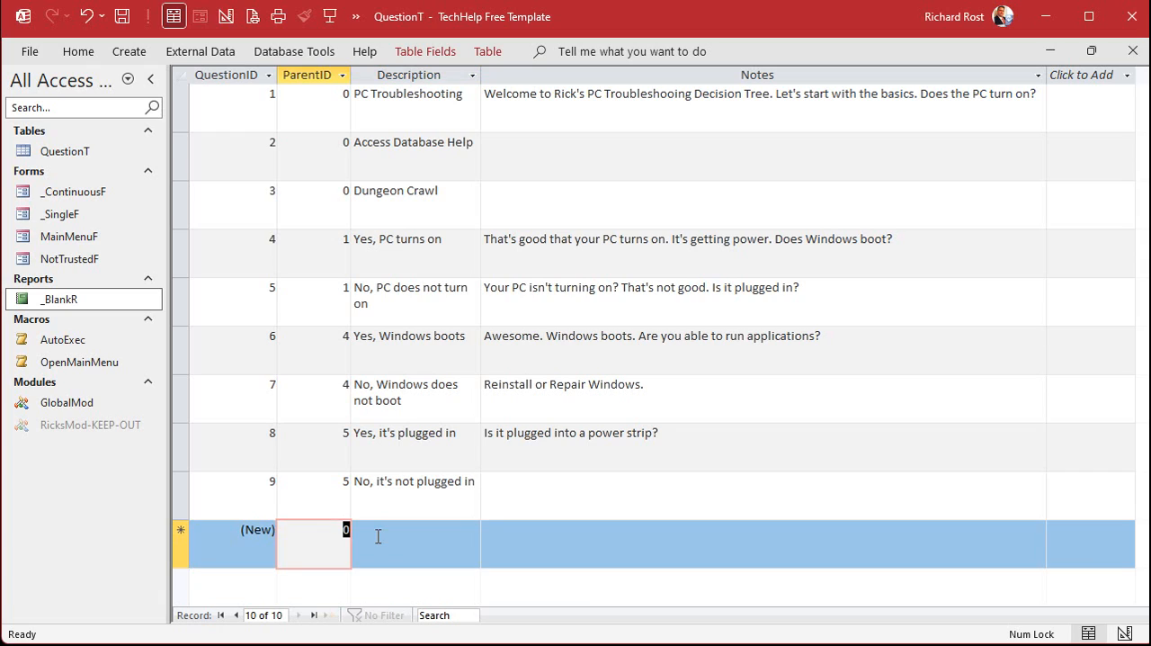
text(8)
click(378, 536)
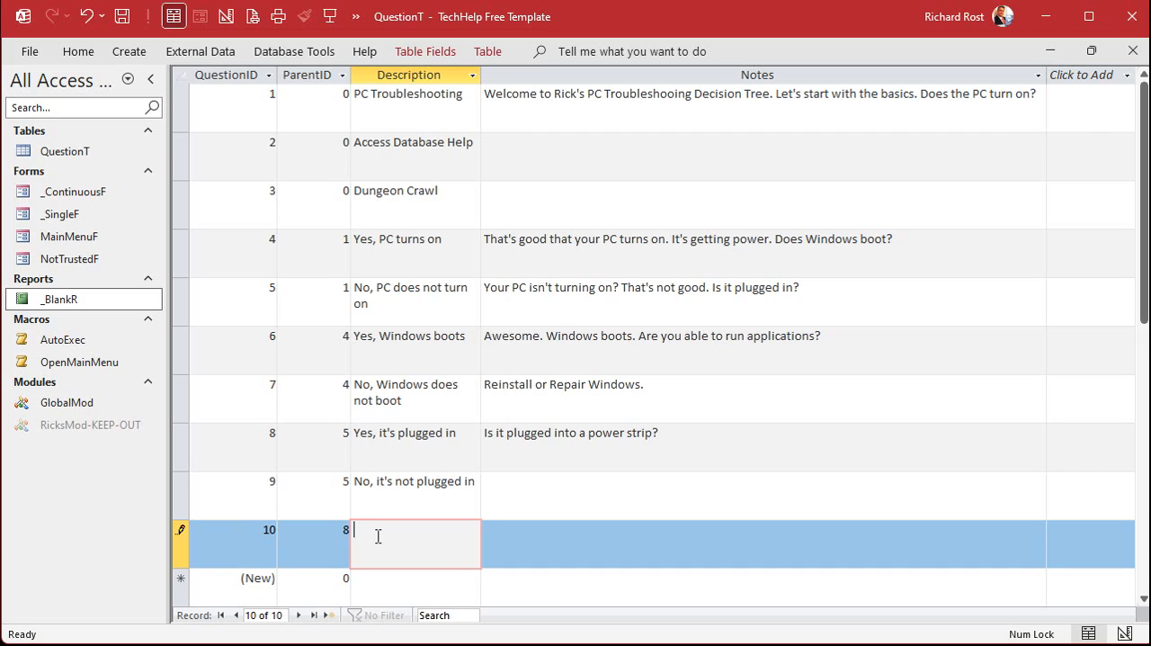
text(Yes, it's on a power tstrip)
key(Tab)
key(Tab)
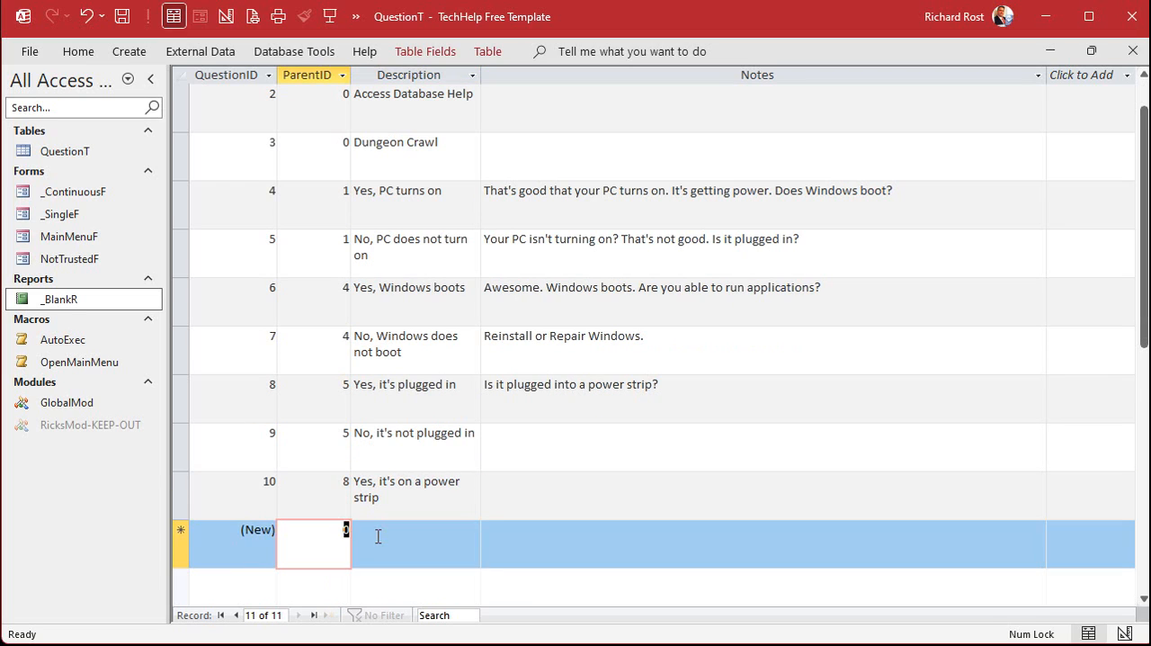
Add another record with ParentID 8 and the description "No, it's plugged directly into the wall outlet"
text(8)
key(Tab)
text(No, it')
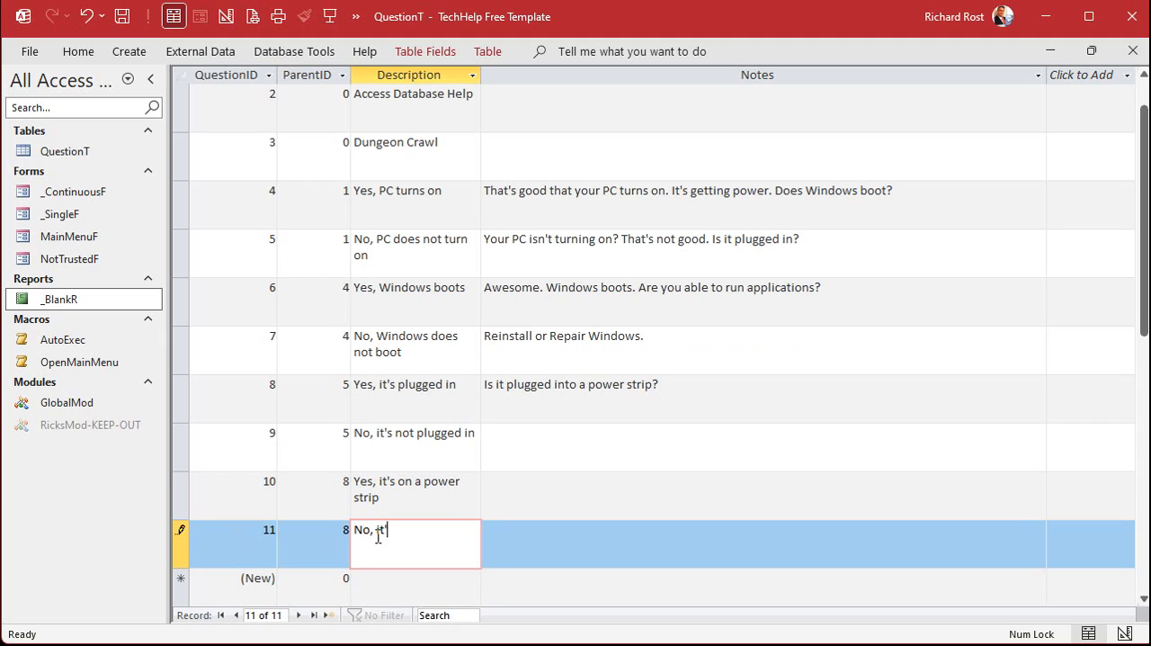
text(s not)
key(BackSpace)
key(BackSpace)
key(BackSpace)
key(BackSpace)
text(plugged directly int)
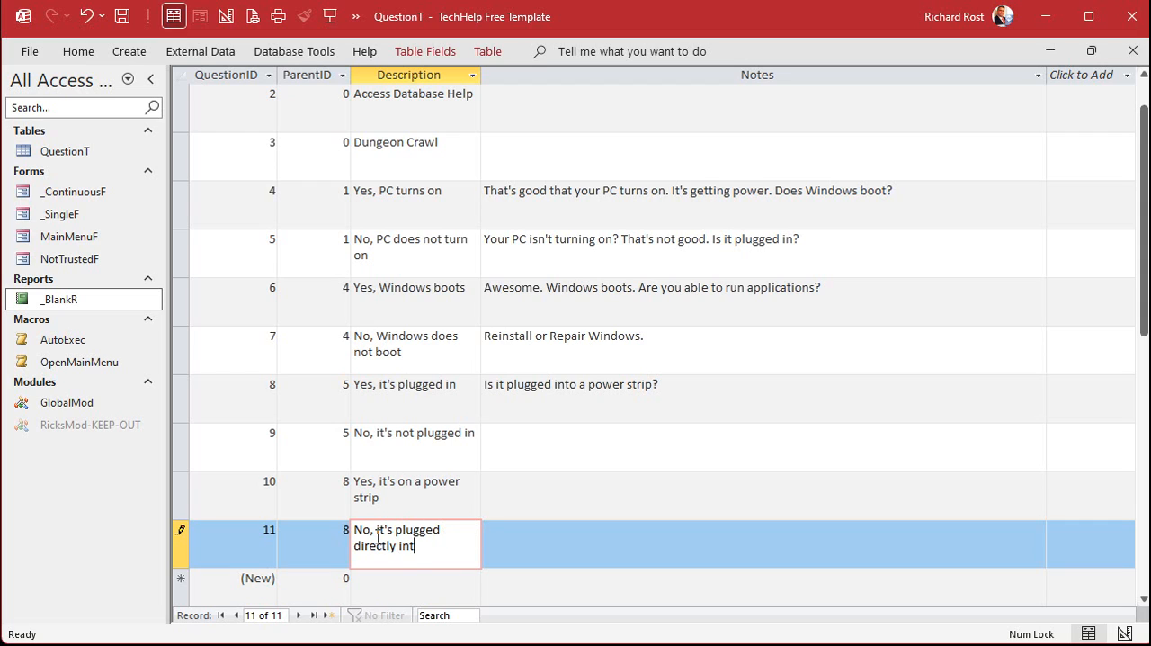
text(o the wall outlet)
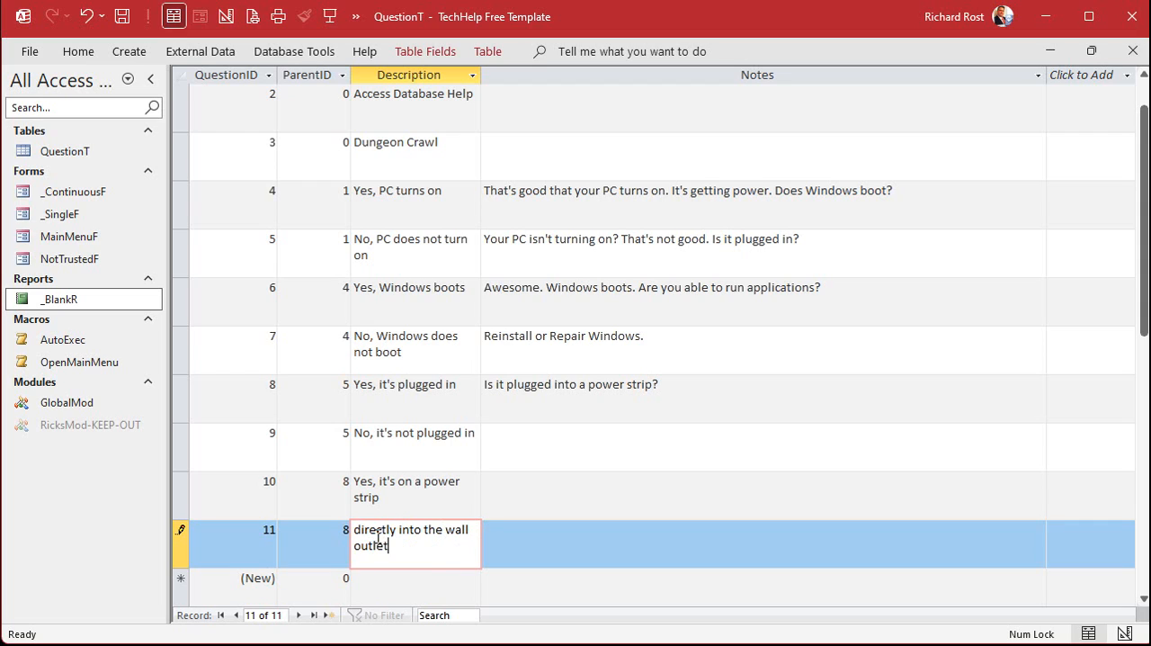
key(Tab)
Set the Notes of the "Yes, it's on a power strip" record to "Is the power strip switched on?"
key(Up)
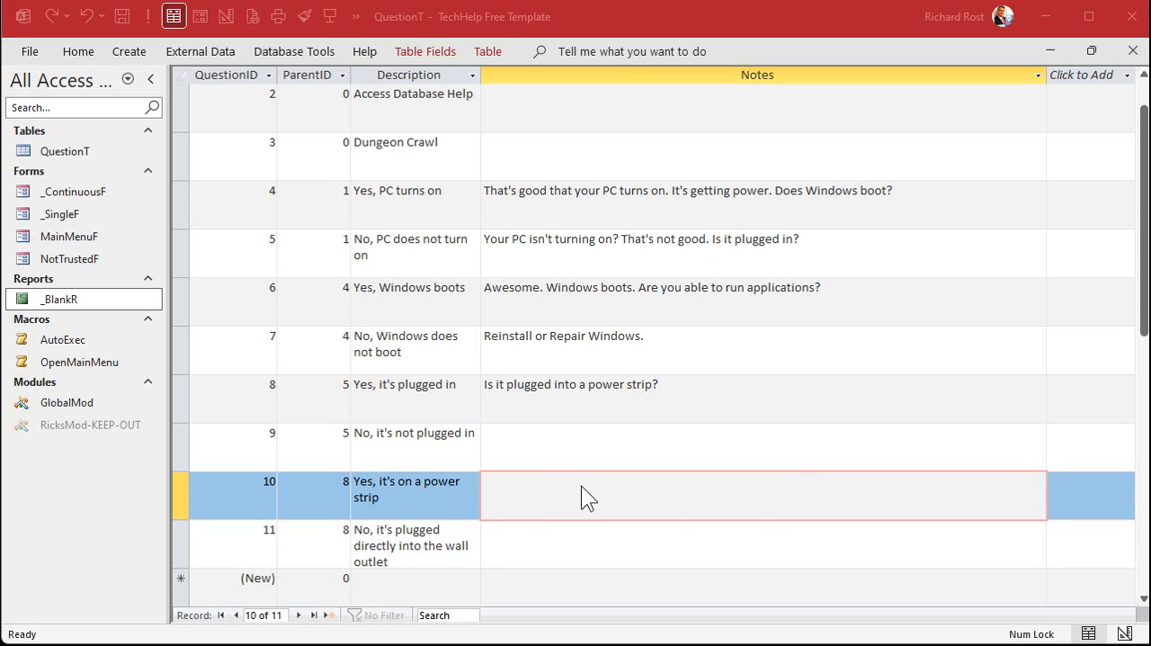
click(581, 485)
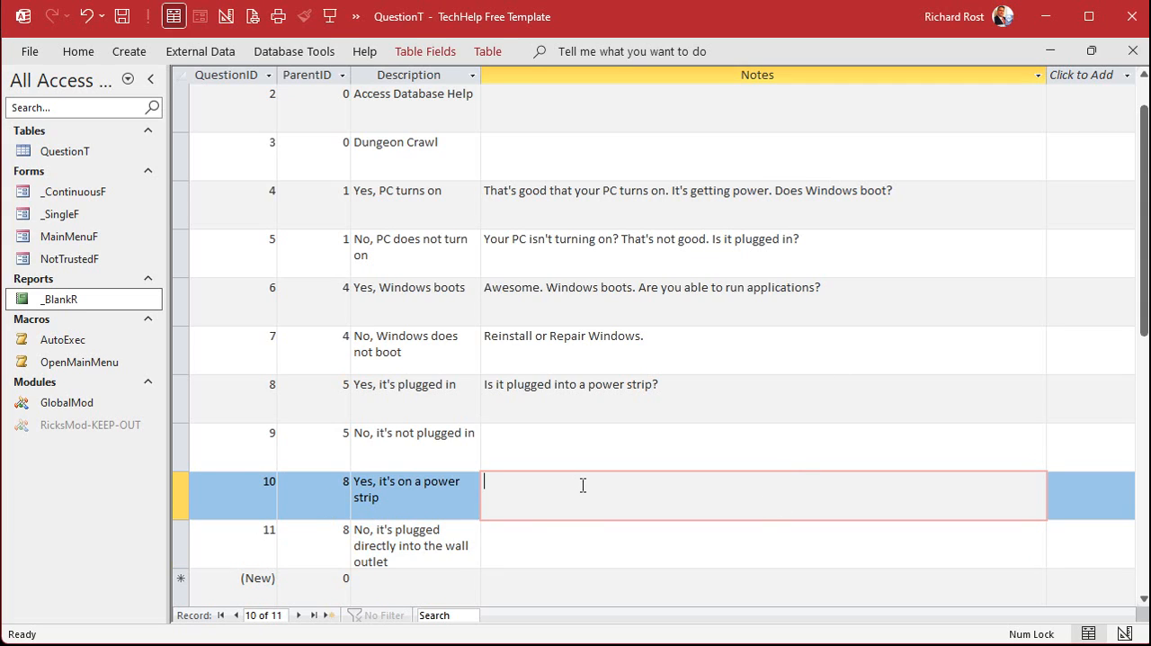
text(Is the power strip switched on?)
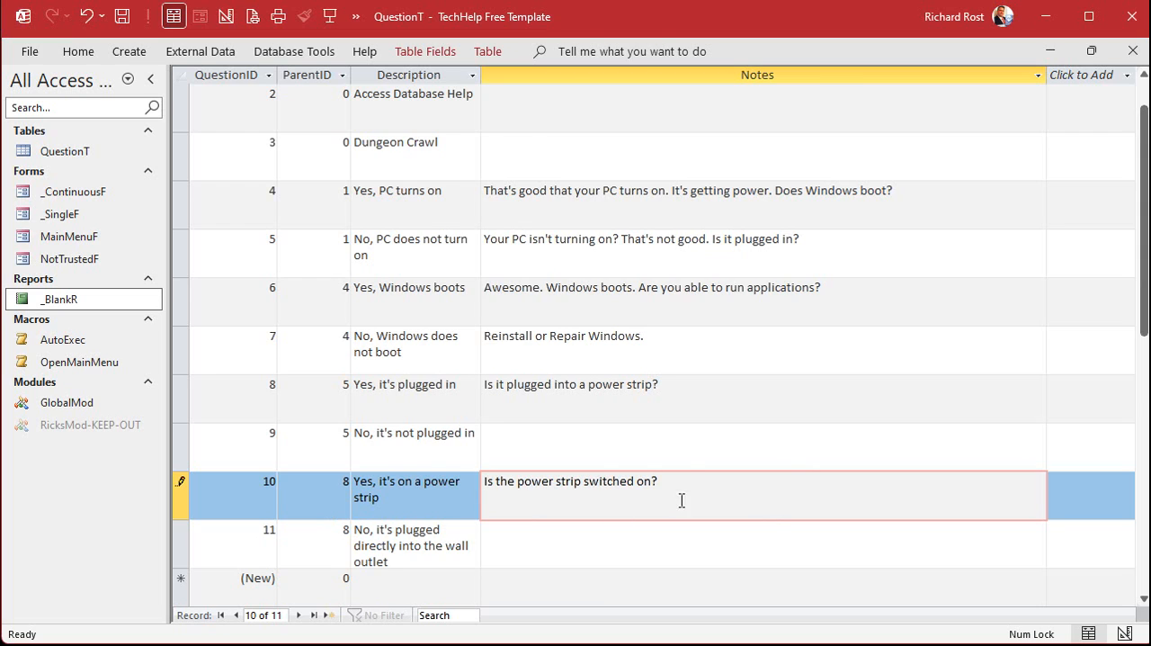
Add a record with ParentID 10, description "Yes, it's switched on" and Notes "Could be a bad power supply in your PC. Contact tech support."
scroll(683, 485, down, 1)
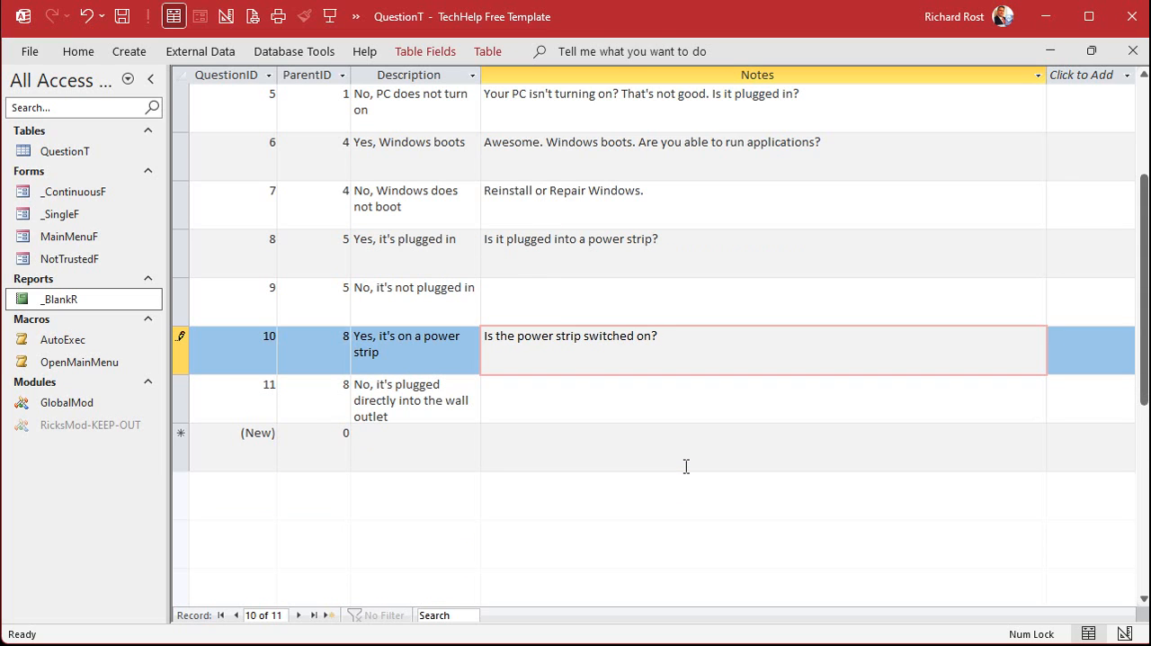
drag(333, 435, 432, 425)
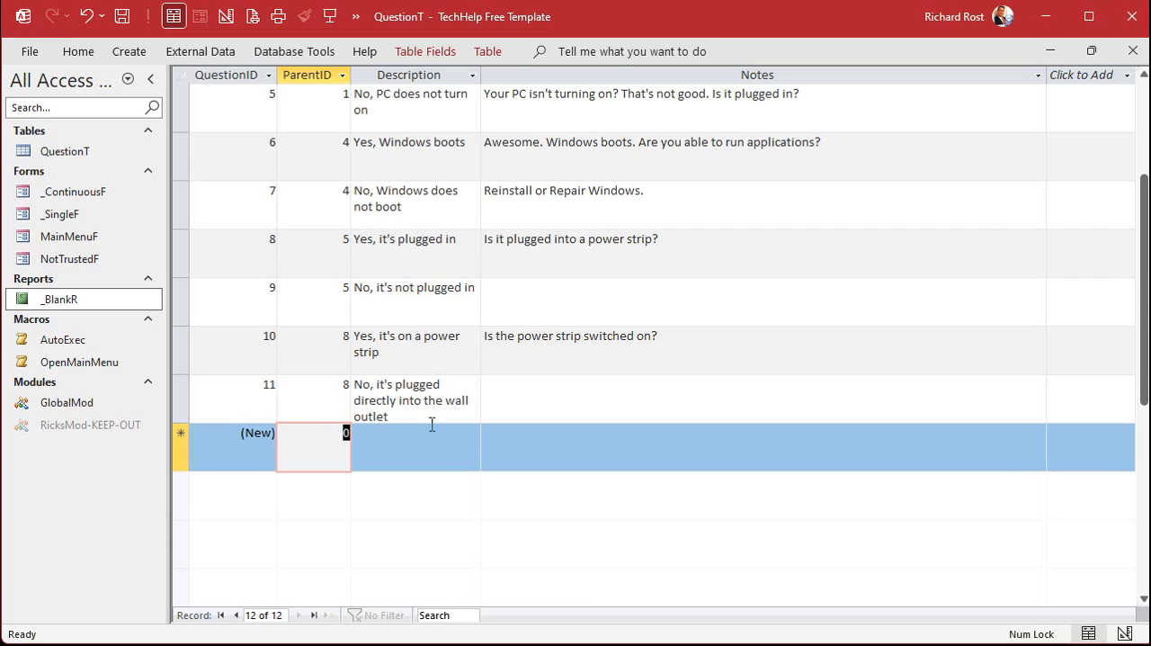
text(10)
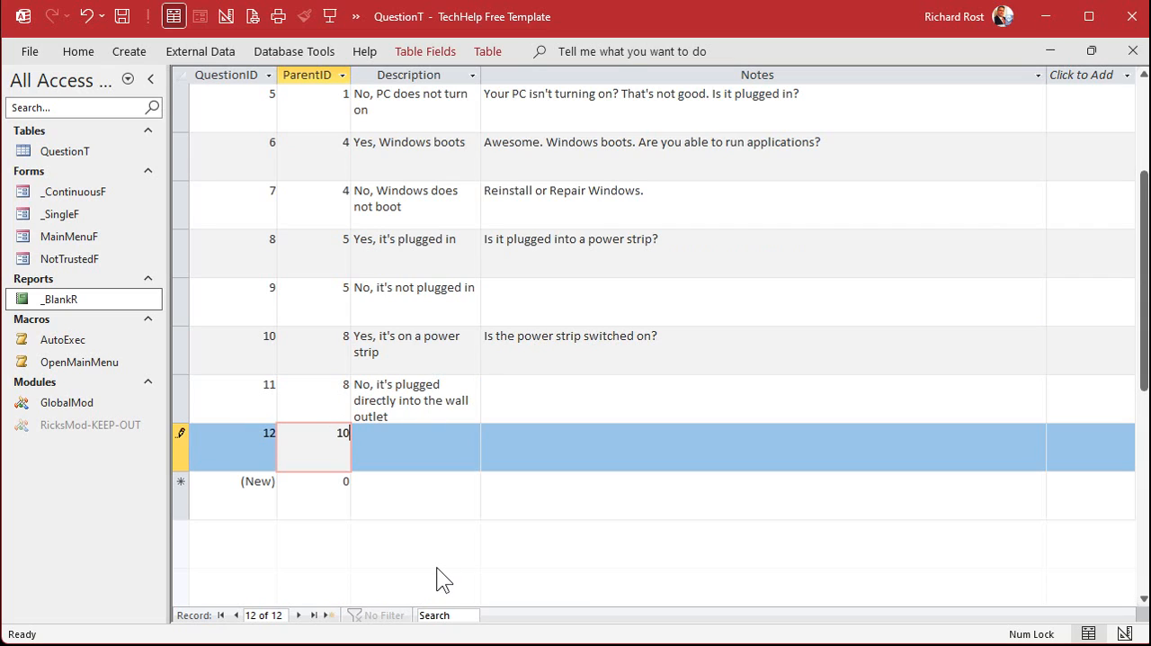
key(Tab)
text(Yes, it')
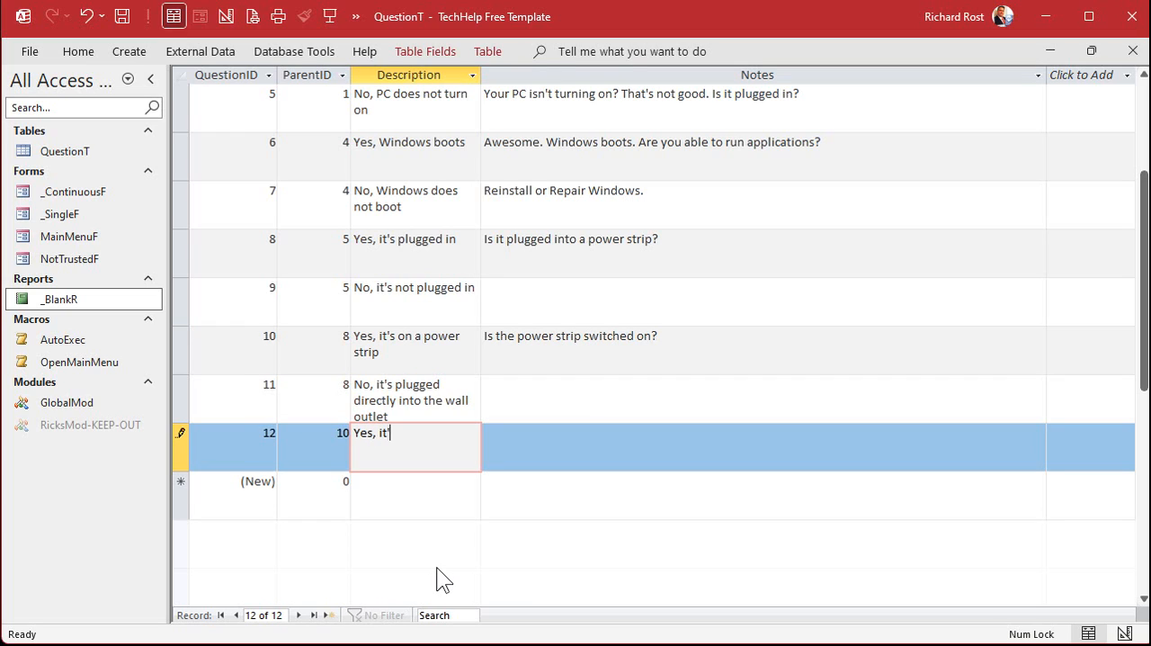
text(s switched on)
key(Tab)
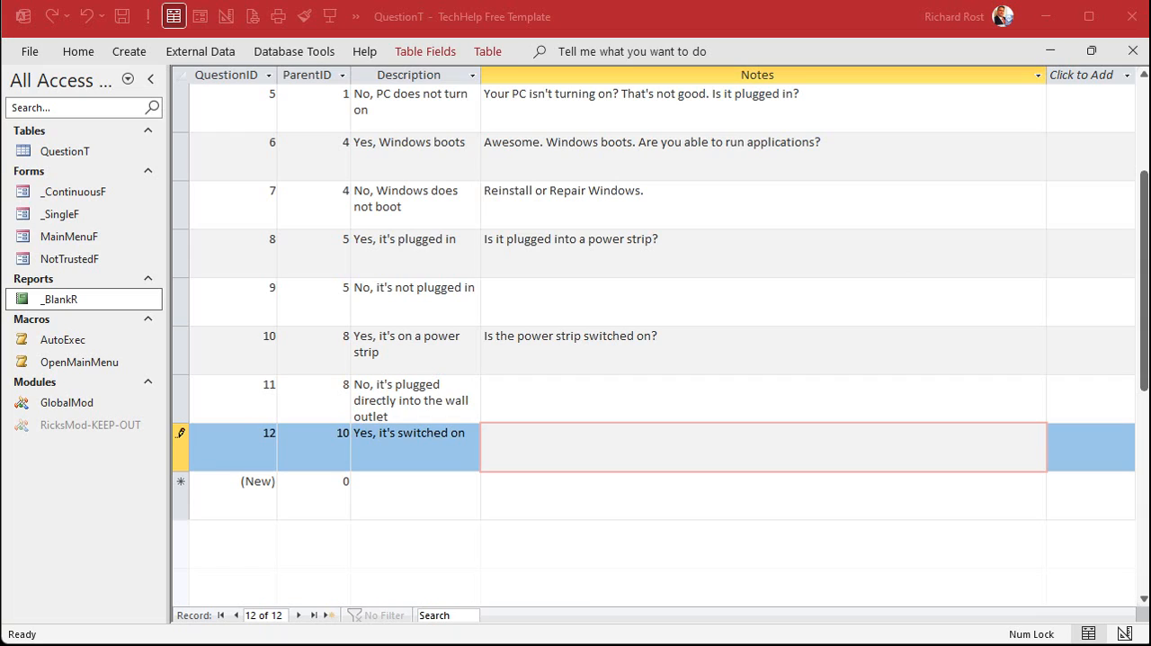
click(650, 445)
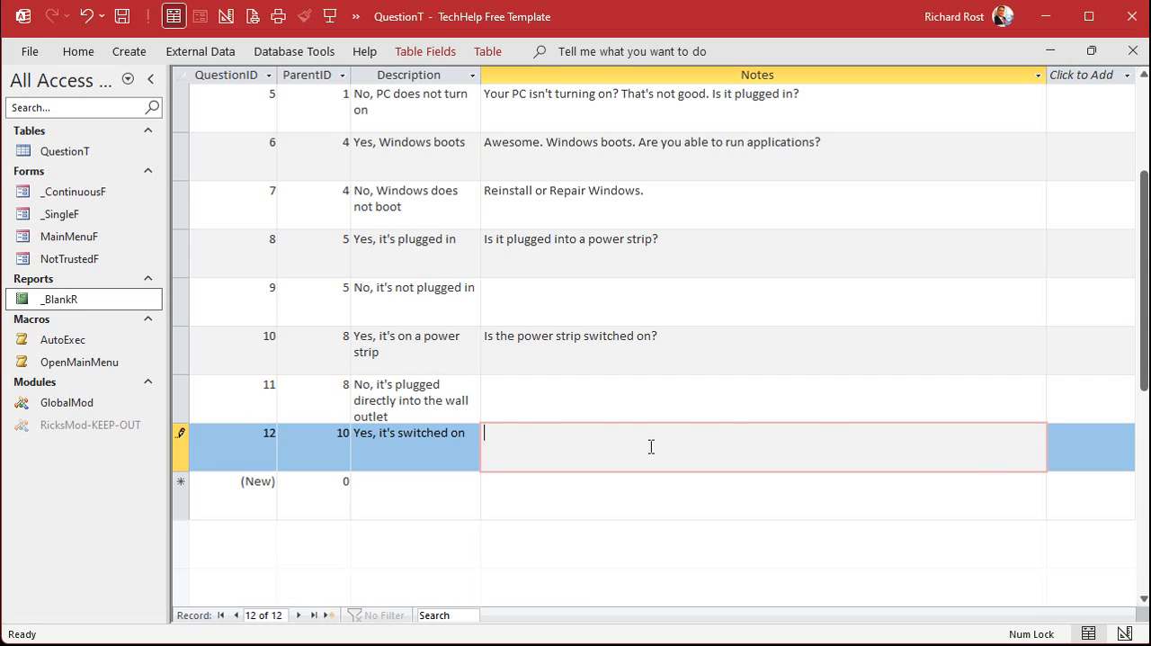
text(Could be a bad power supply in your PC. Contact tech support.)
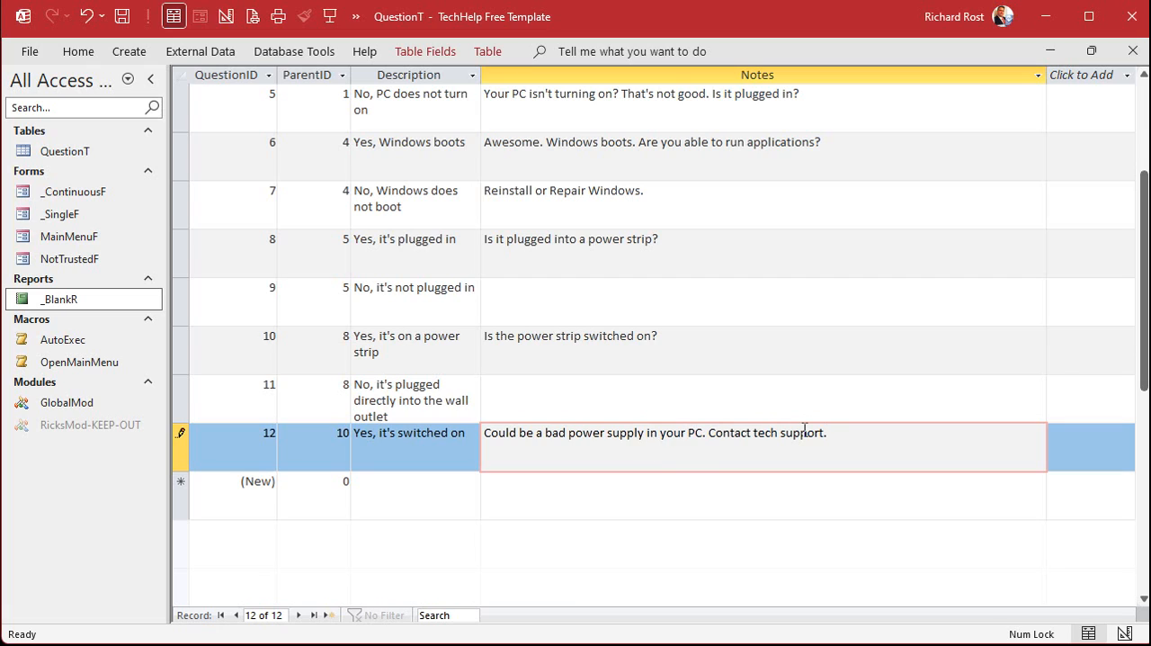
Add and save a record with ParentID 10, description "No, it's not switched on" and Notes "There ya go, dummy! Flip dat switch!"
click(316, 479)
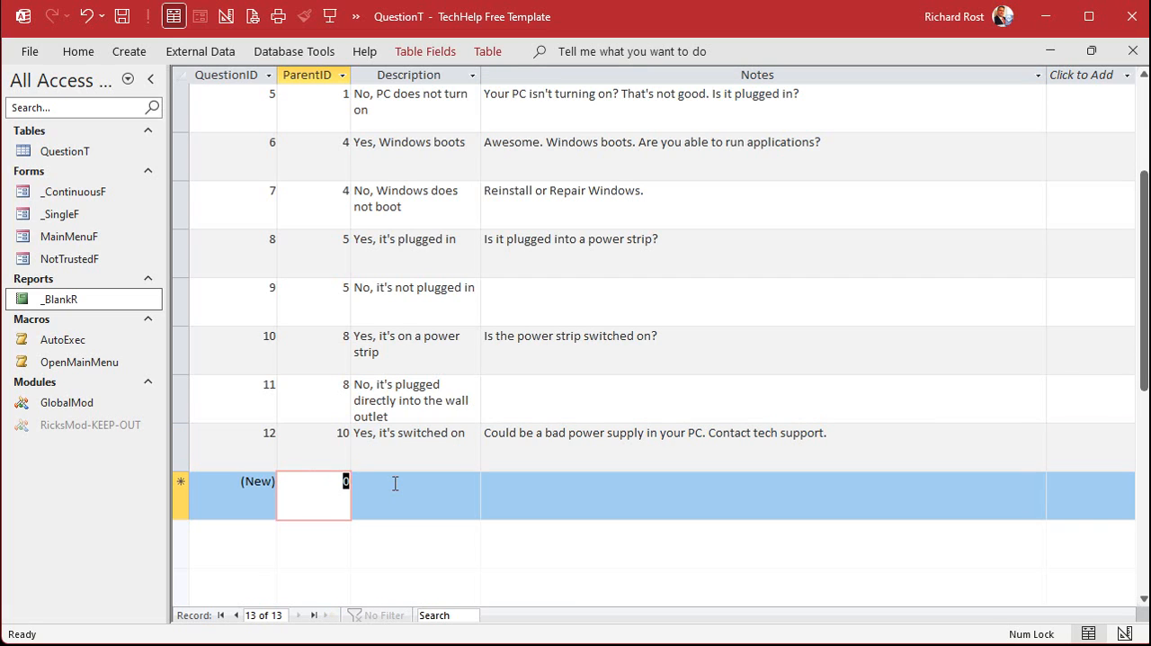
text(10)
key(Tab)
text(No, it's not switched on)
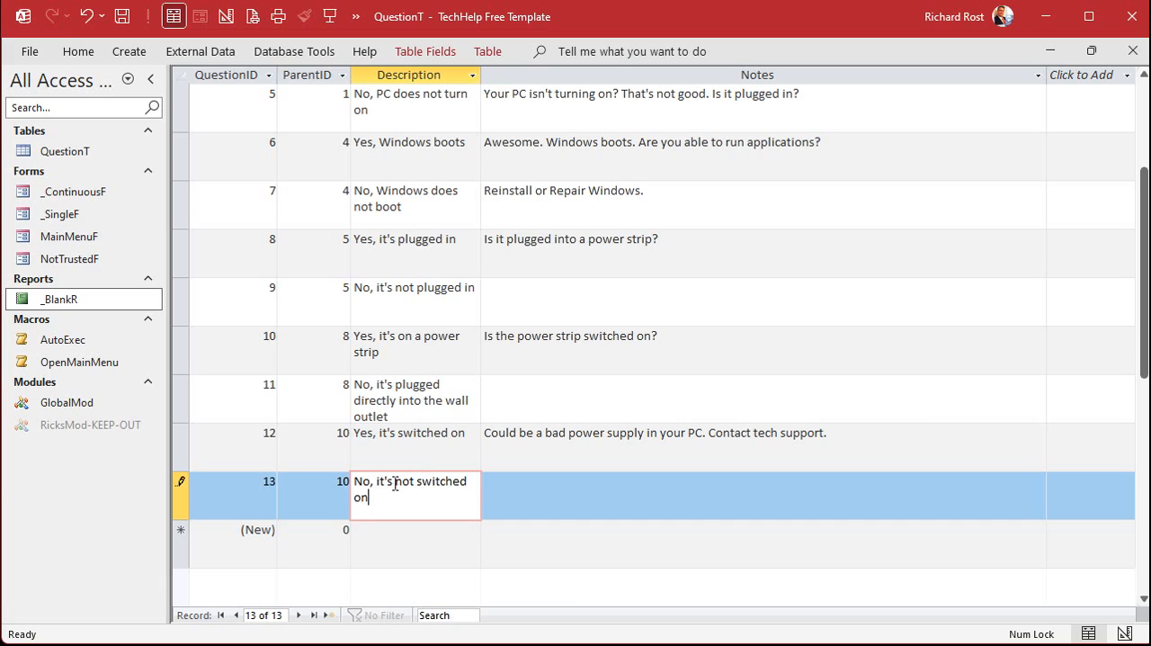
key(Tab)
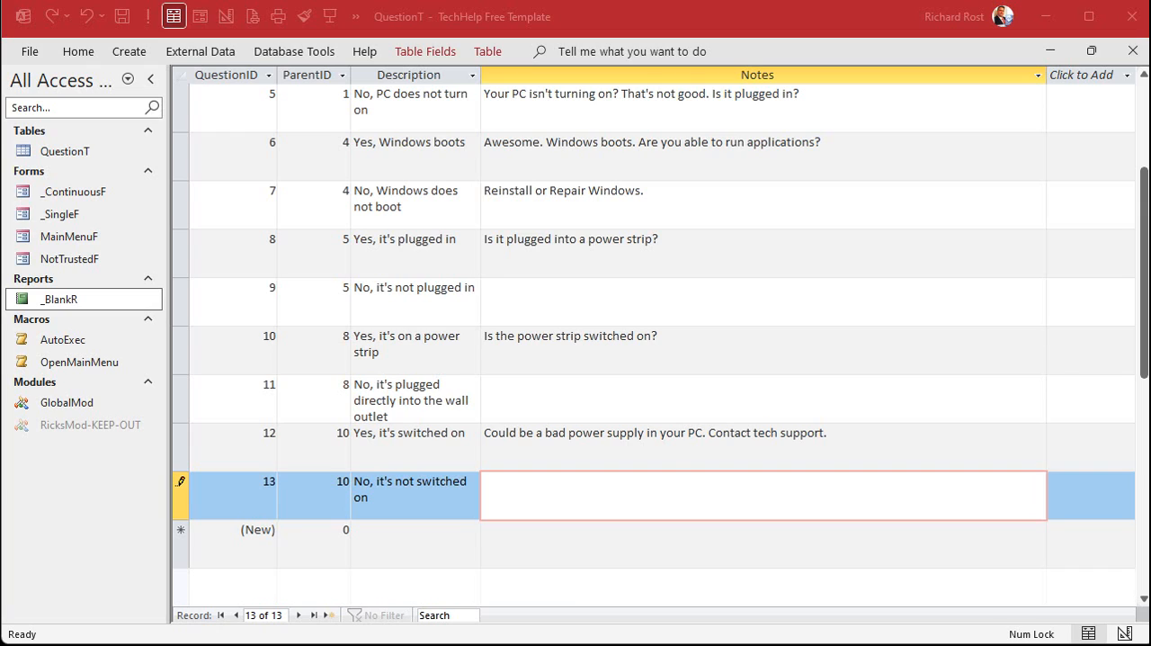
click(591, 483)
text(There ya go, dummy! Flip dat switch!)
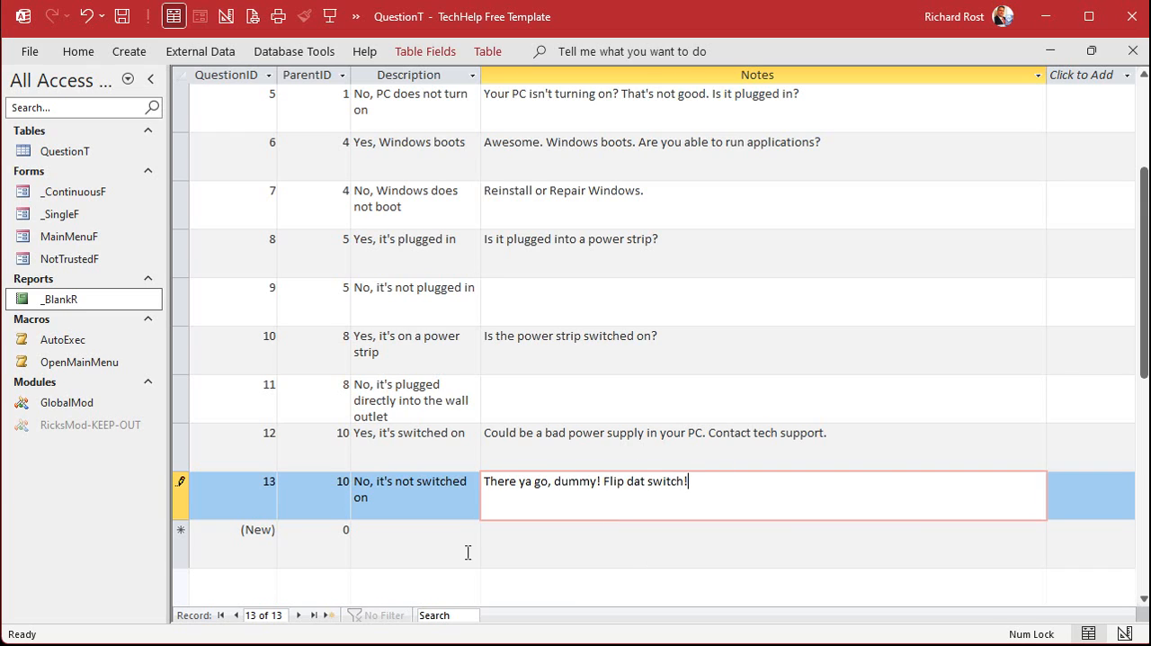
click(495, 543)
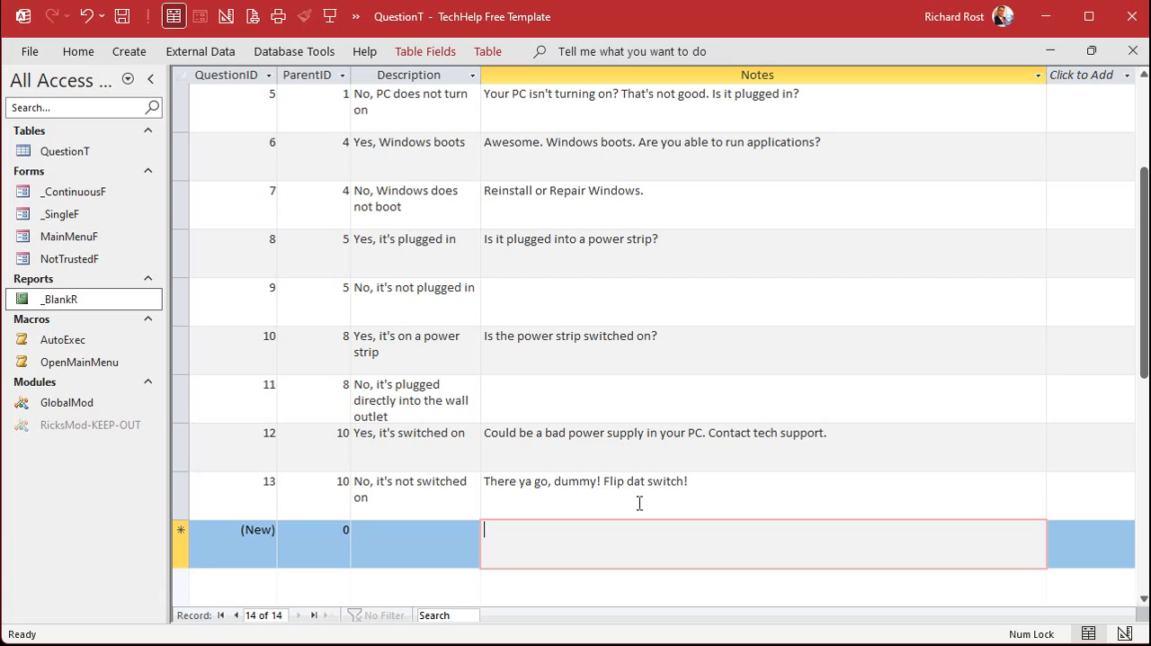
Set the wall outlet record's Notes to "Plug something else like a lamp into the wall socket. Does the lamp work?"
scroll(640, 502, down, 1)
click(580, 301)
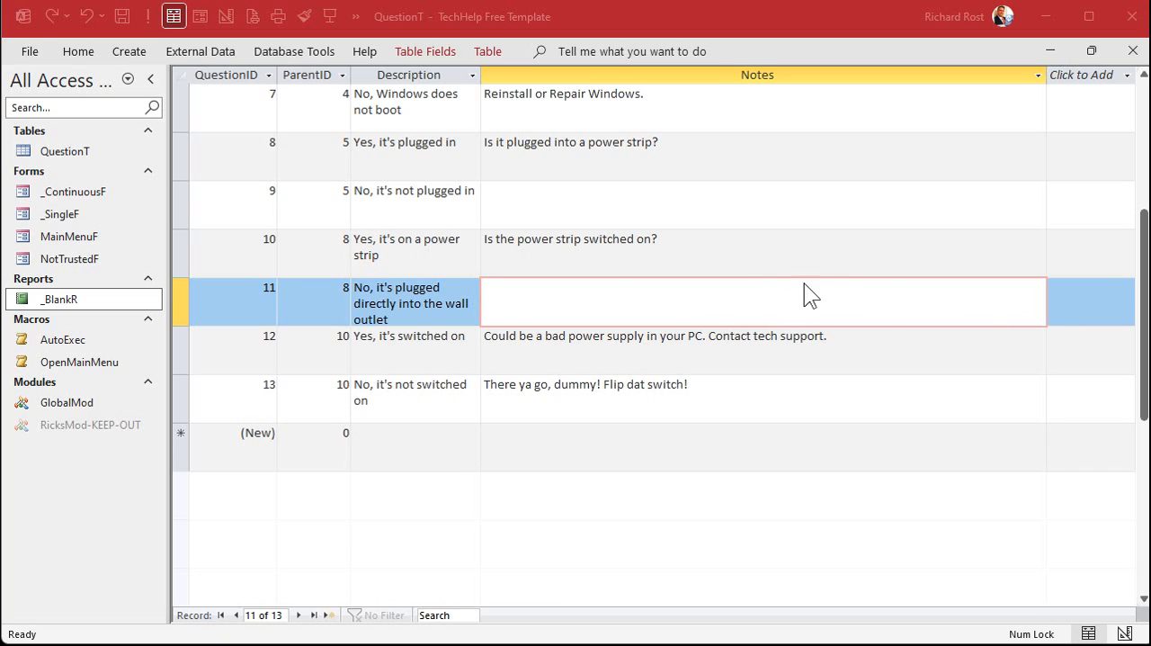
click(691, 290)
text(Plug something else like a lamp into the wall socket. Does the lamp work?)
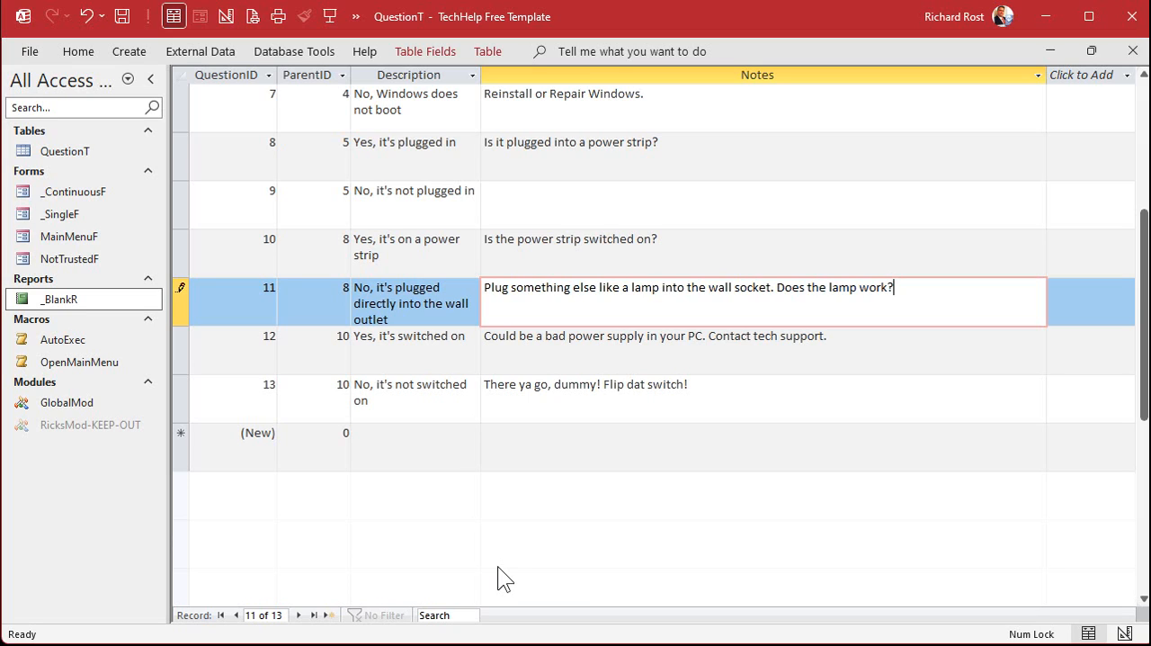
Set the Notes of the "No, it's not plugged in" record to "Well there ya go, dummy! Plug that sucker in!"
scroll(632, 432, up, 1)
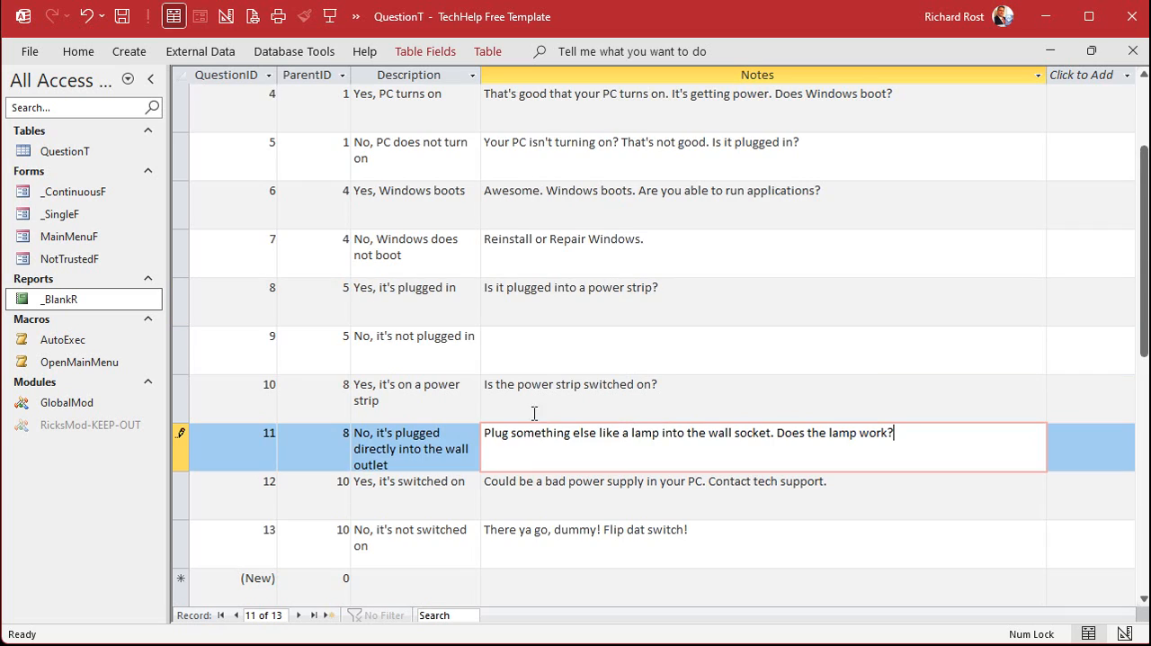
click(582, 344)
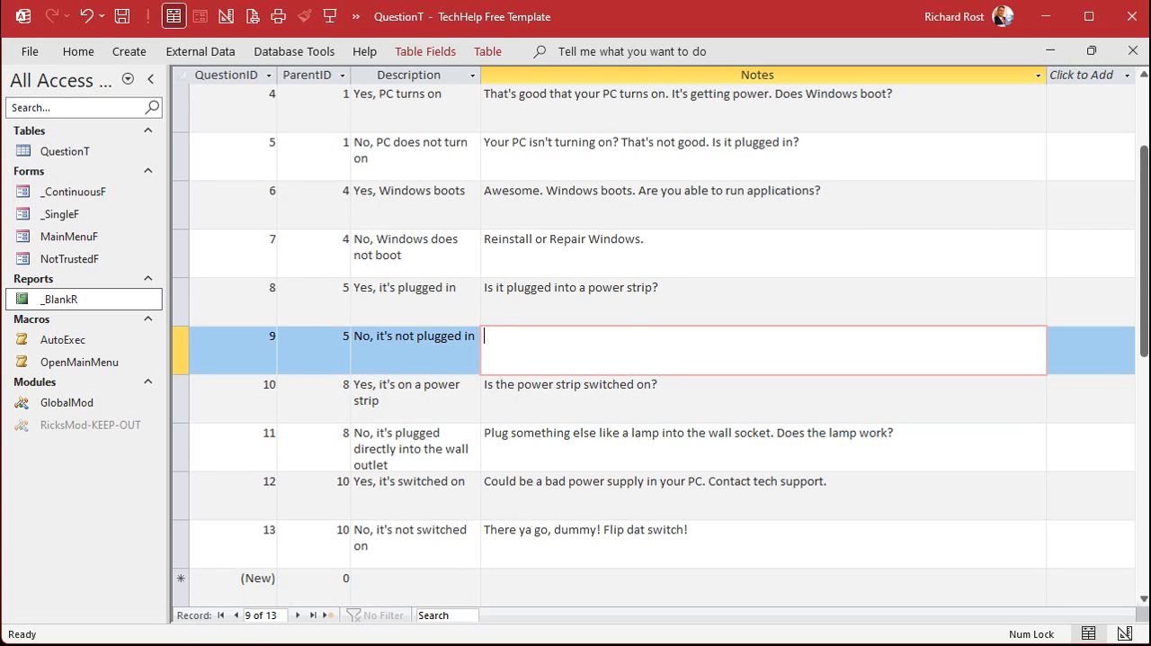
text(Well there ya go, dummy! Plug that sucker in!)
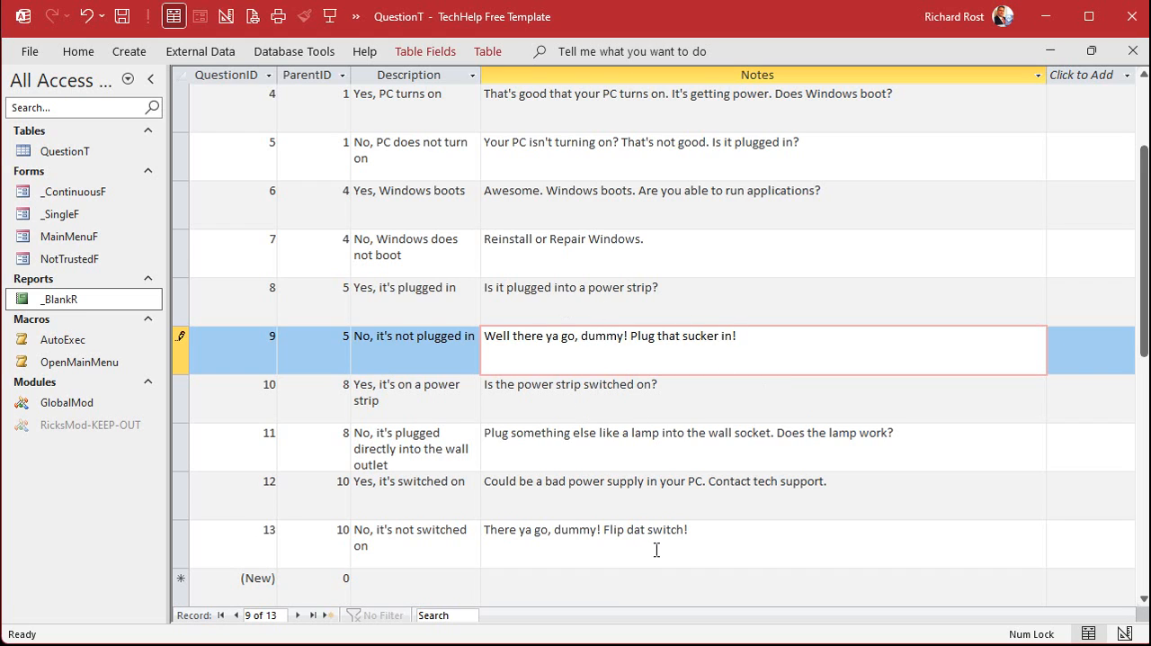
scroll(706, 387, up, 1)
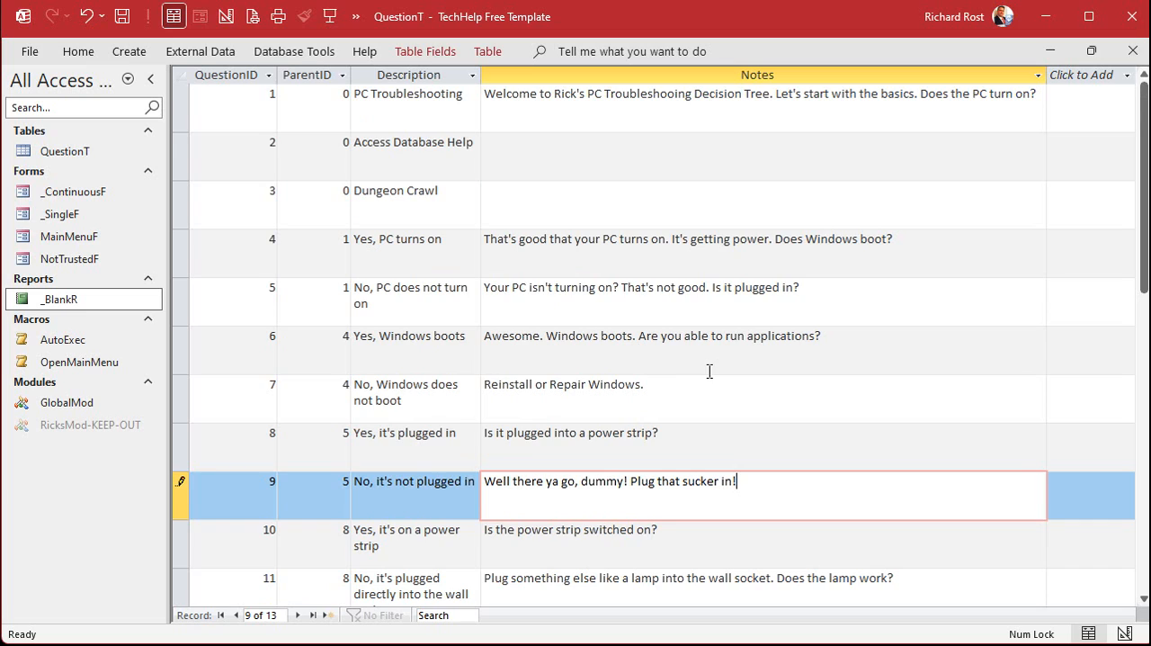
scroll(707, 372, down, 1)
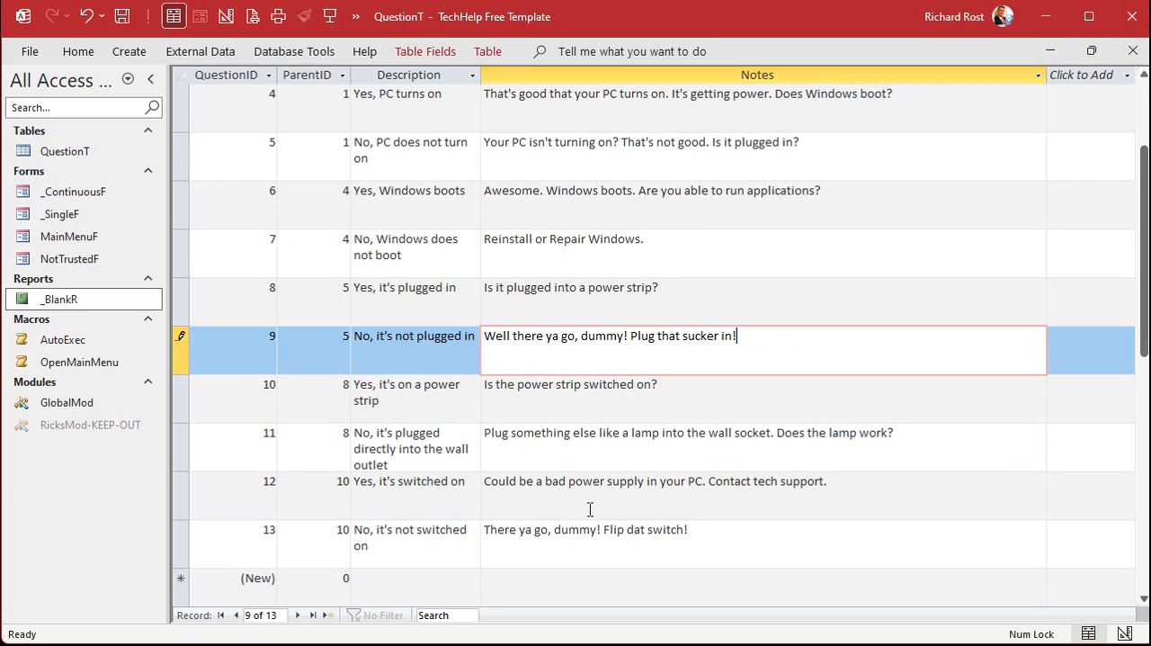
scroll(636, 467, up, 1)
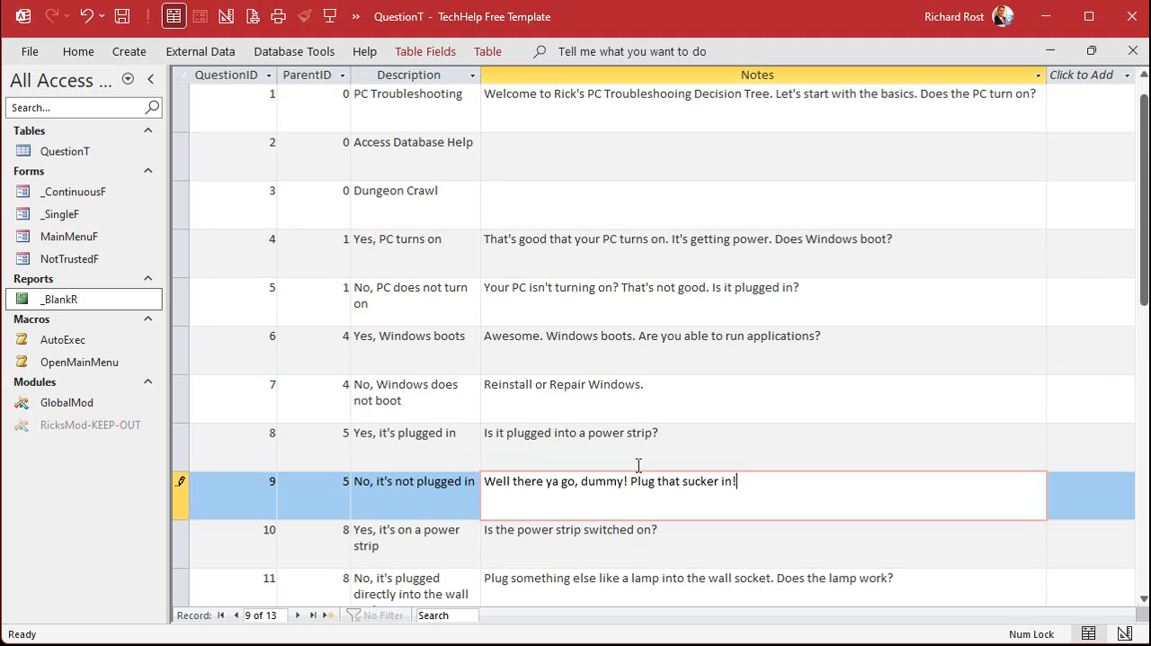
Set and save the Access Database Help record's Notes as "Welcome to Rick's Access Database Troubleshooter. Does your database start normally?"
click(600, 157)
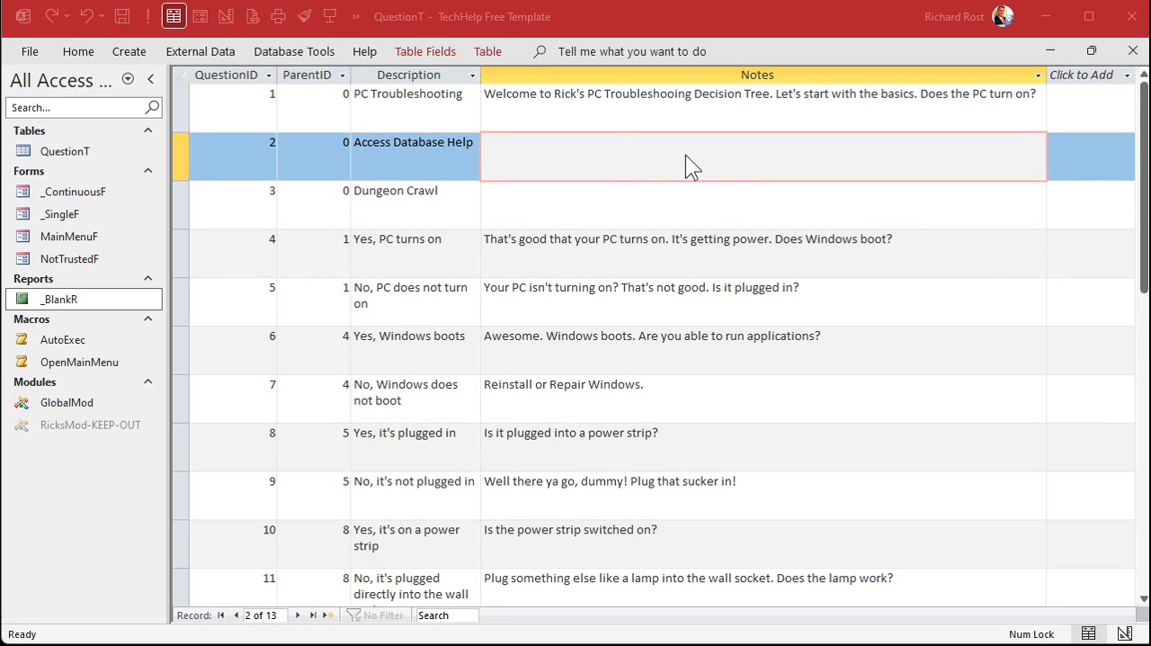
click(618, 149)
text(Welcome to Rick's Access Database Troubleshooter. Does your database start normally?)
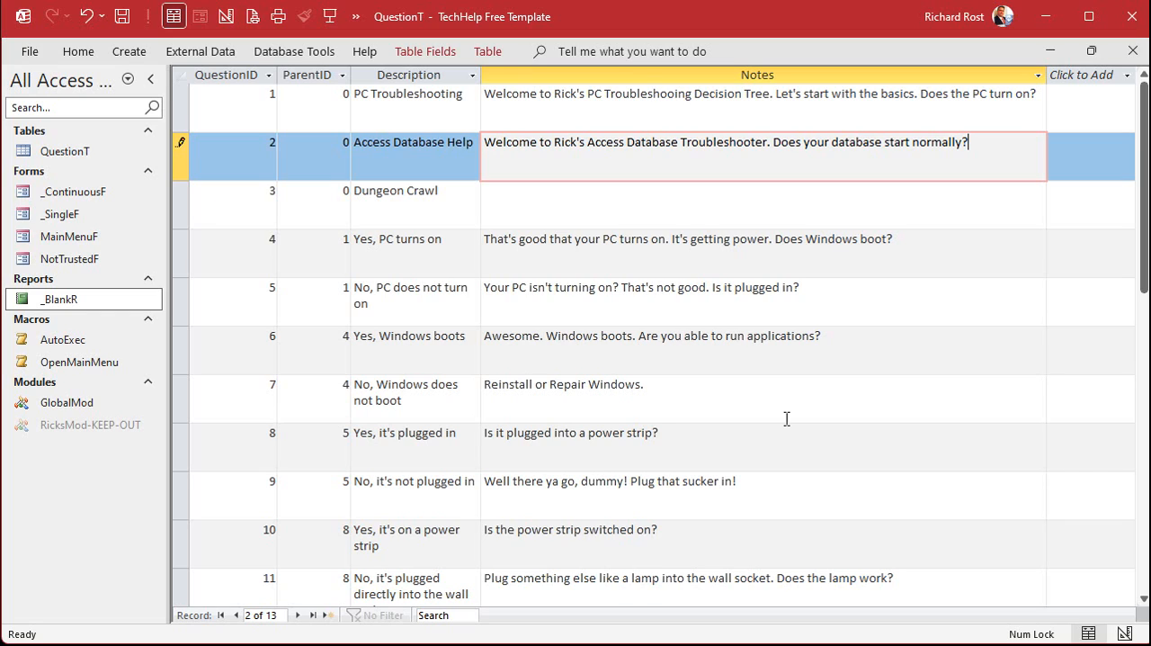
click(522, 215)
click(181, 144)
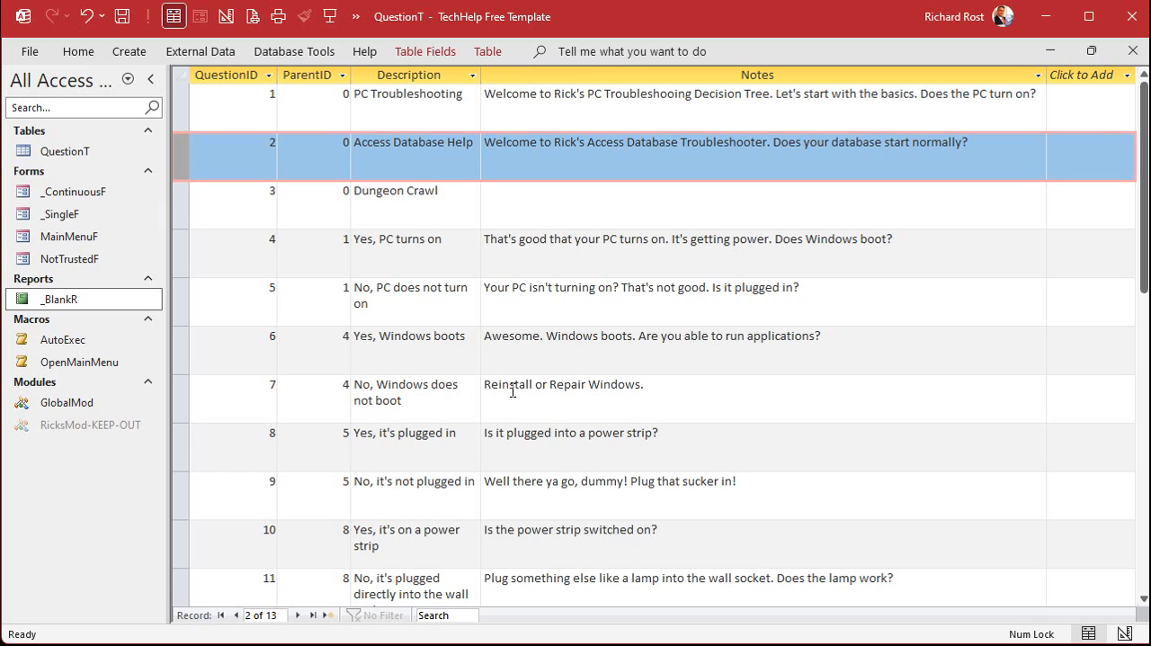
Set and save the Dungeon Crawl record's Notes as "Welcome to Rick's Dungeon Crawl. Please select a character class to begin your adventure!"
click(579, 192)
text(Welcome to Rick's Dungeon Crawl. Please select a character class to begin your adventure!)
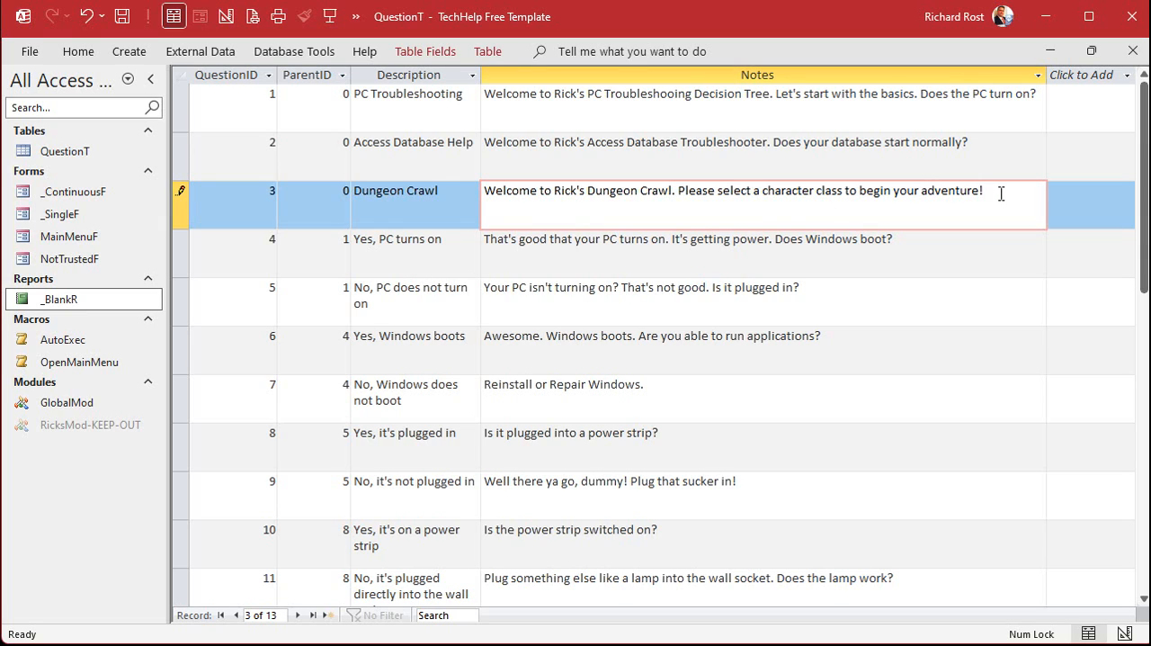
click(180, 195)
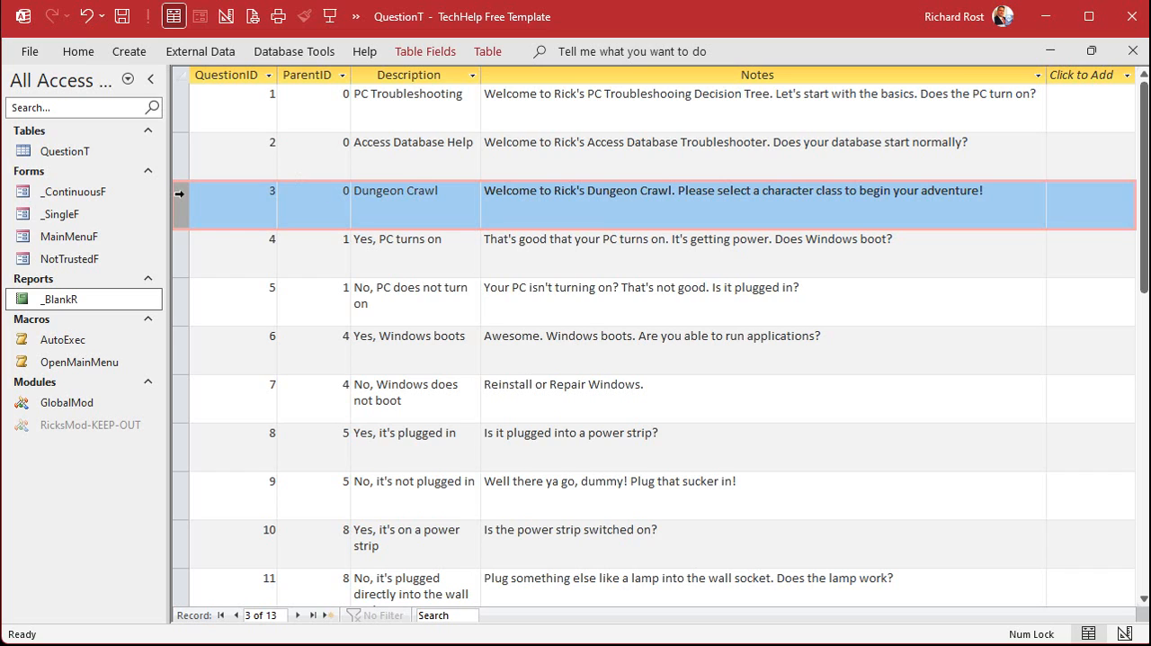
Add and save a record with ParentID 3 and description "Fighter" at the end of the table
scroll(576, 329, down, 1)
click(330, 286)
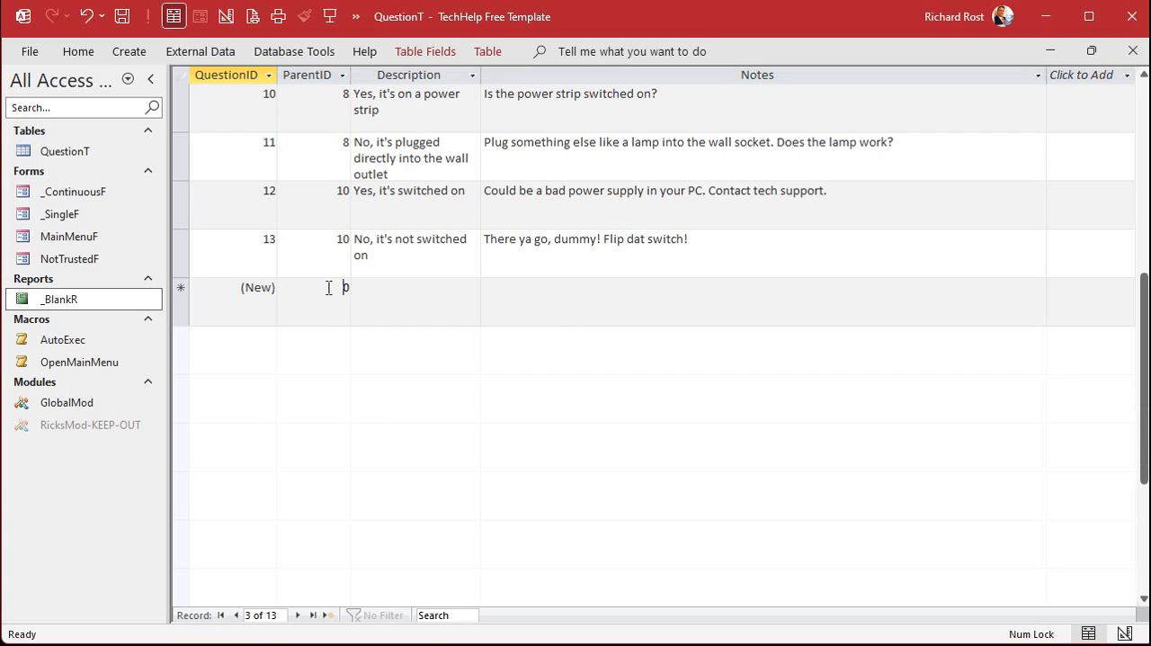
text(3)
click(430, 282)
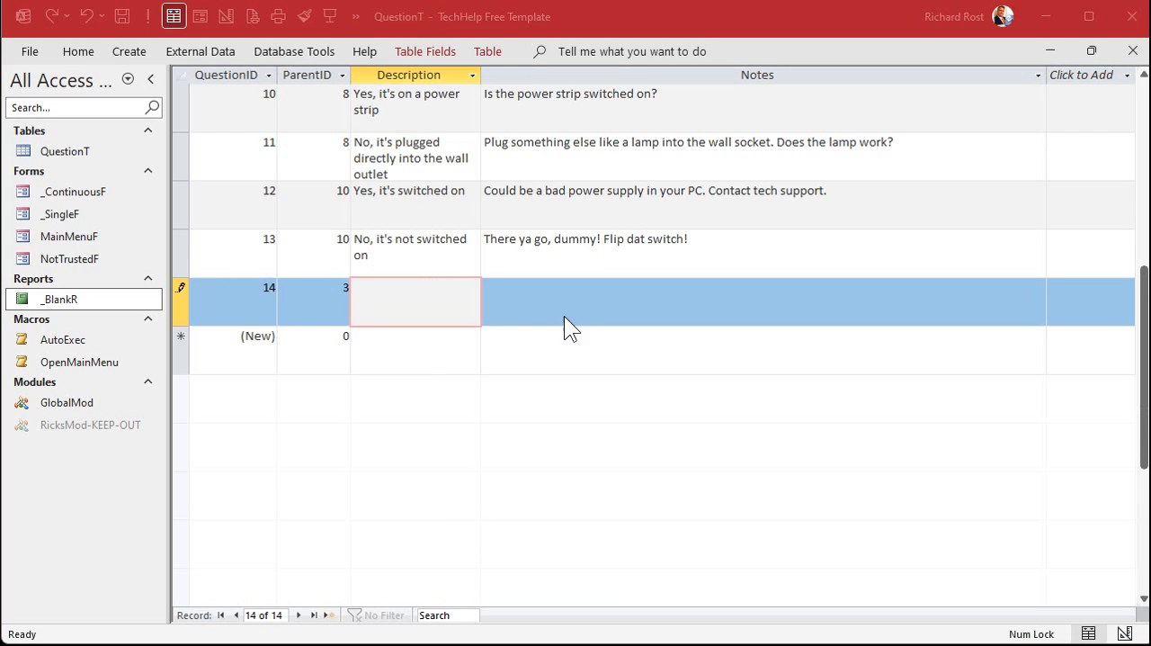
click(403, 292)
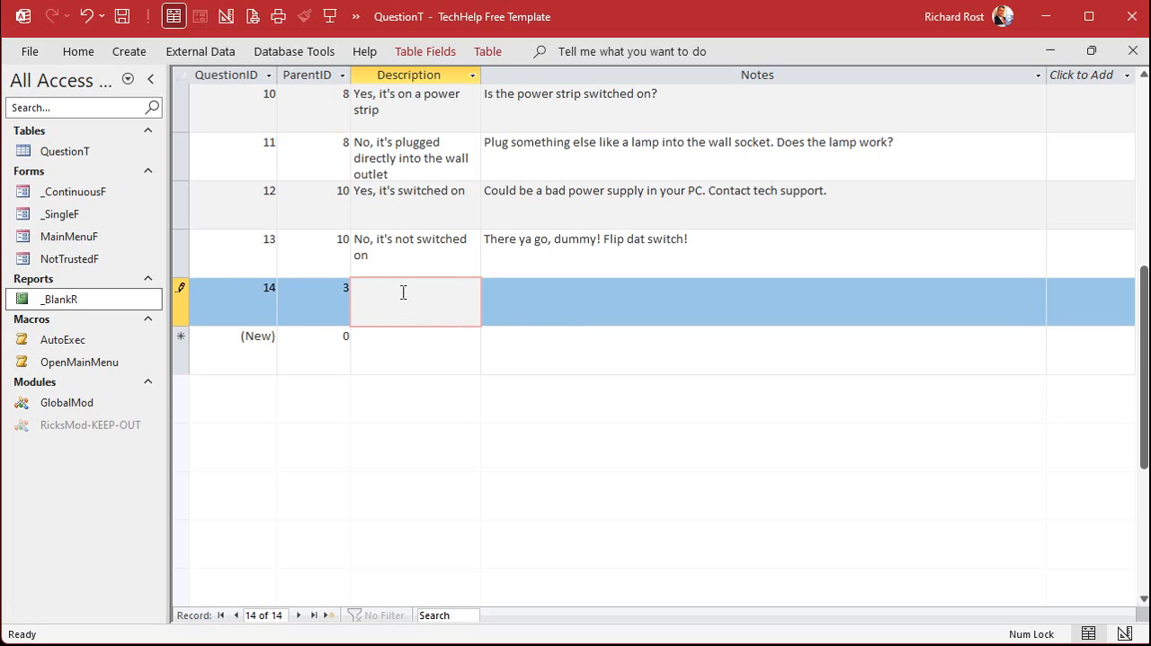
text(Fighter)
key(Down)
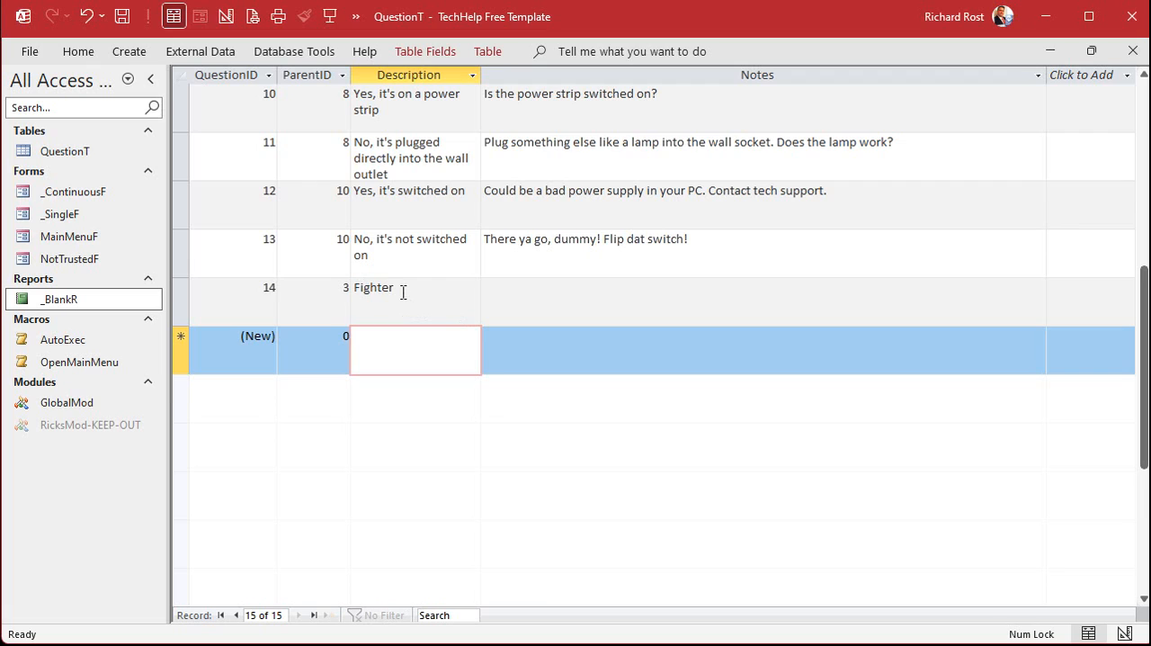
Add and save a record with ParentID 3 and description "Wizard"
key(shift+Tab)
text(3)
key(Tab)
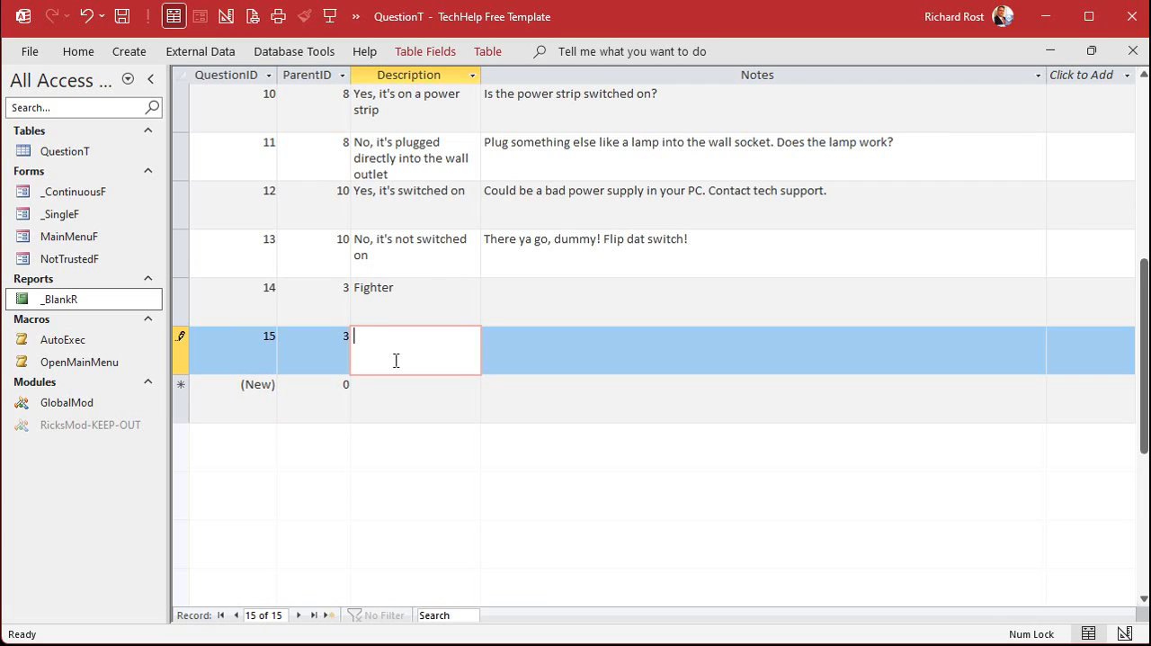
text(Wizard)
key(Down)
Add and save a record with ParentID 3 and description "Thief", correcting the spelling
key(shift+Tab)
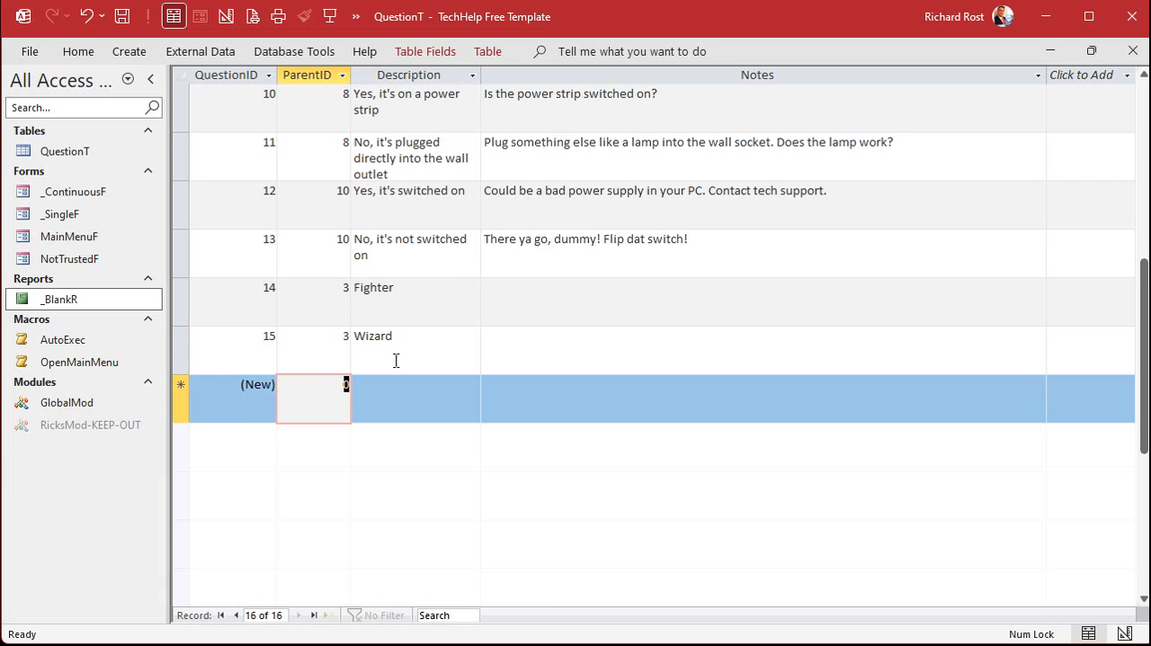
text(3)
key(Tab)
text(Theif)
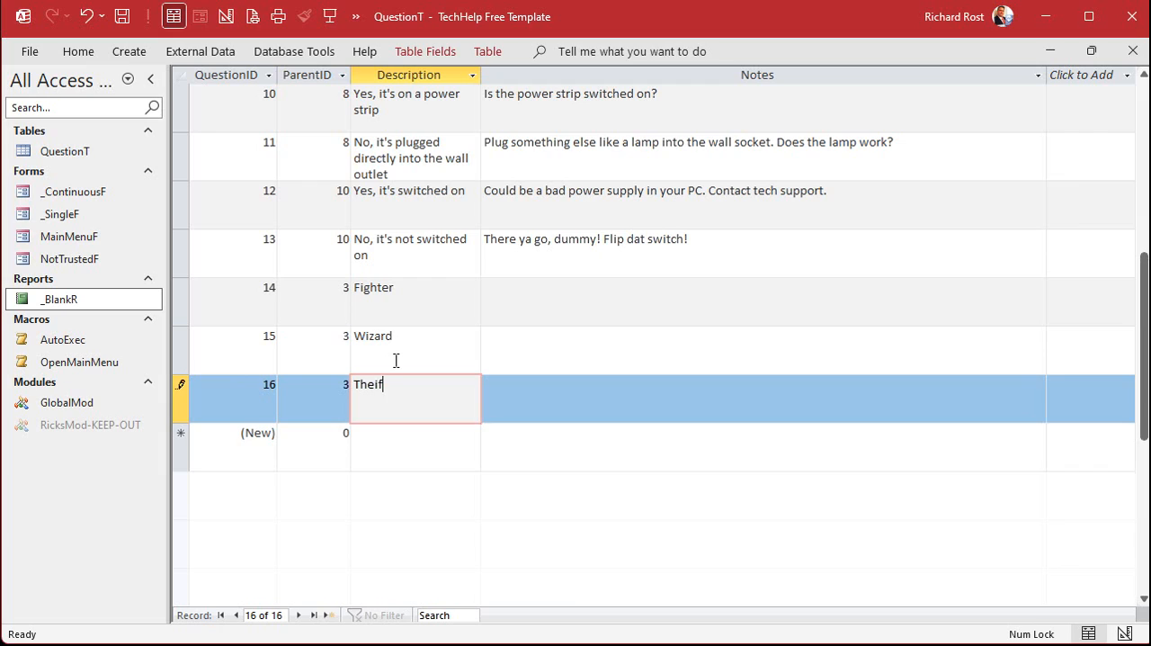
key(Down)
key(shift+Tab)
key(Tab)
key(Up)
text(Thief)
key(Down)
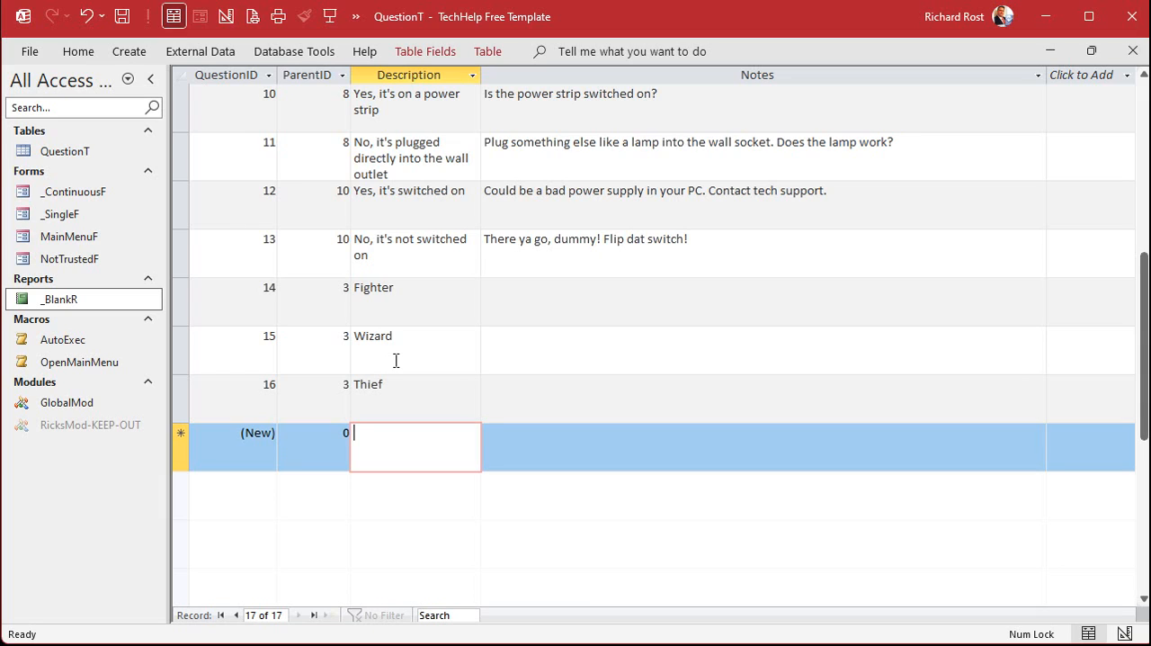
Add a record with ParentID 3 and description "Cleric"
key(shift+Tab)
text(3)
key(Tab)
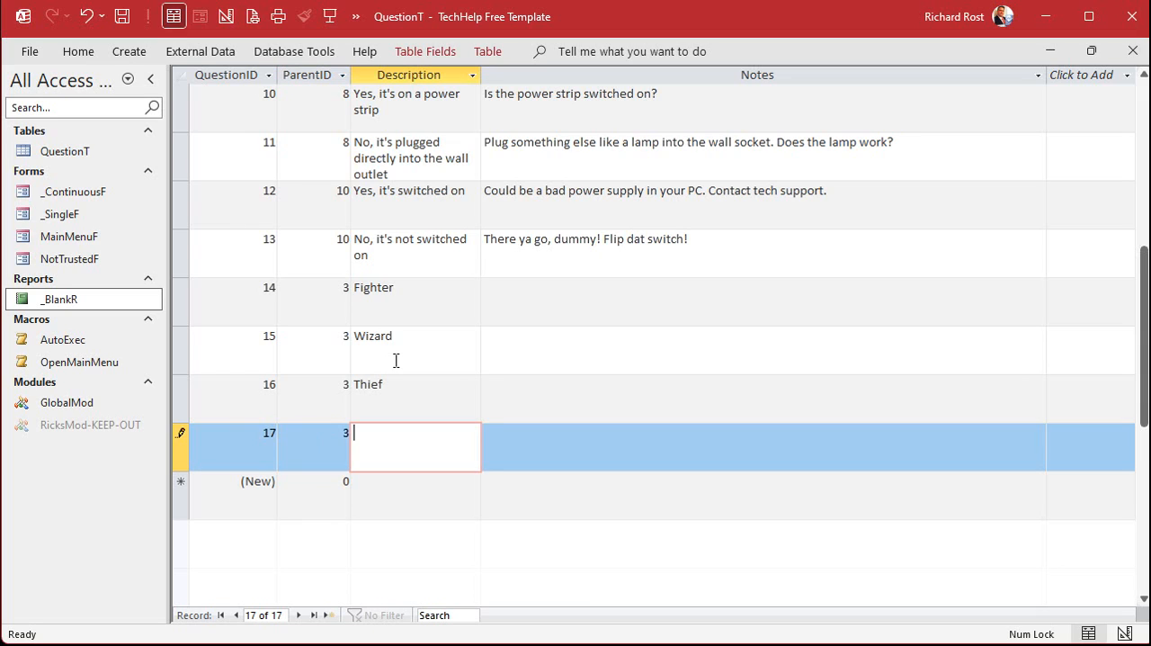
text(Cleric)
key(Tab)
Paste the "Greetings, mighty warrior" goblin encounter text into the Fighter record's Notes and enlarge the row height to fit three full lines
key(Up)
key(Up)
key(Up)
key(Up)
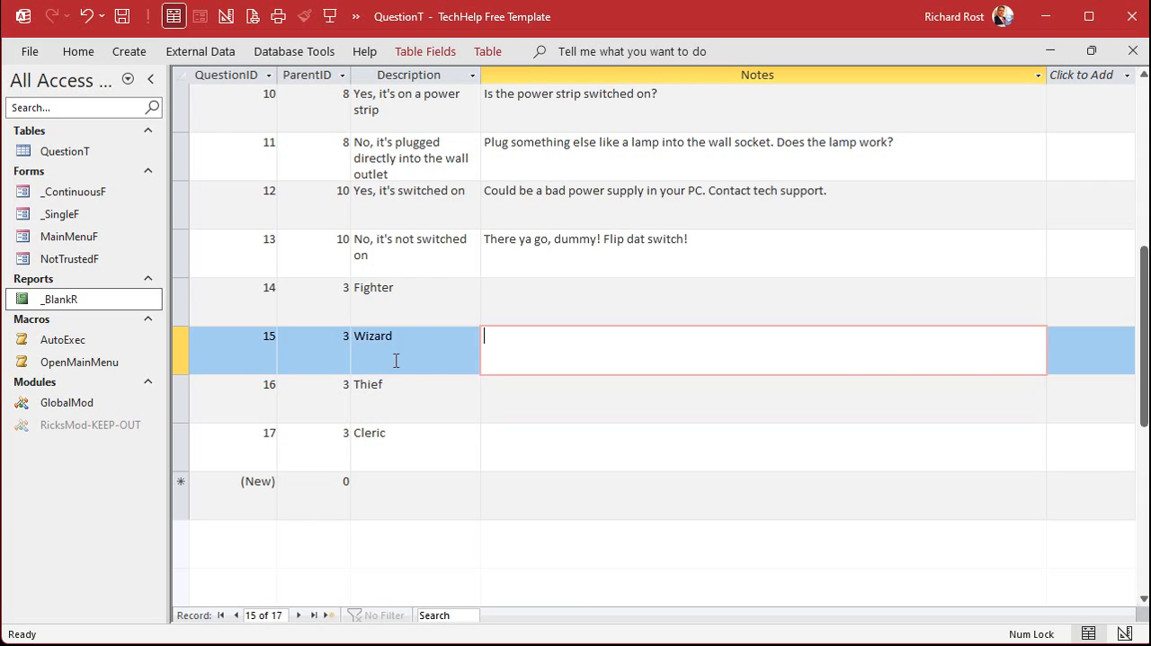
key(Down)
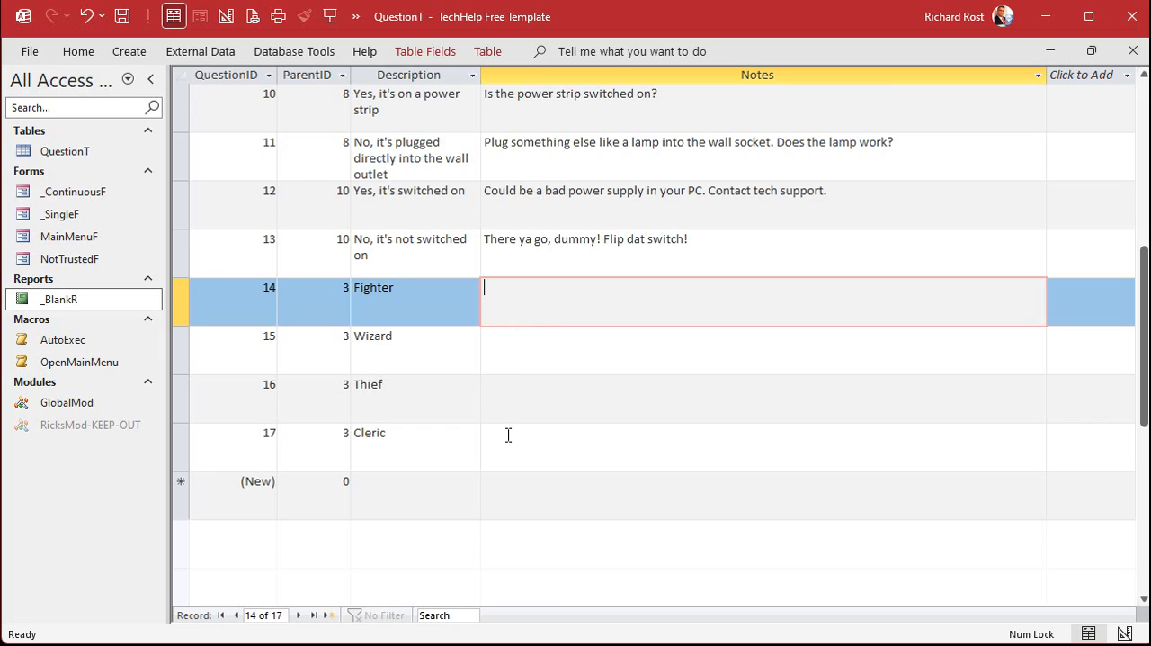
click(566, 284)
text(about 20 feet into the dank cavern, you can see a group of 3 goblins sitting at a table, playing some sort of a dice game. What do you do?)
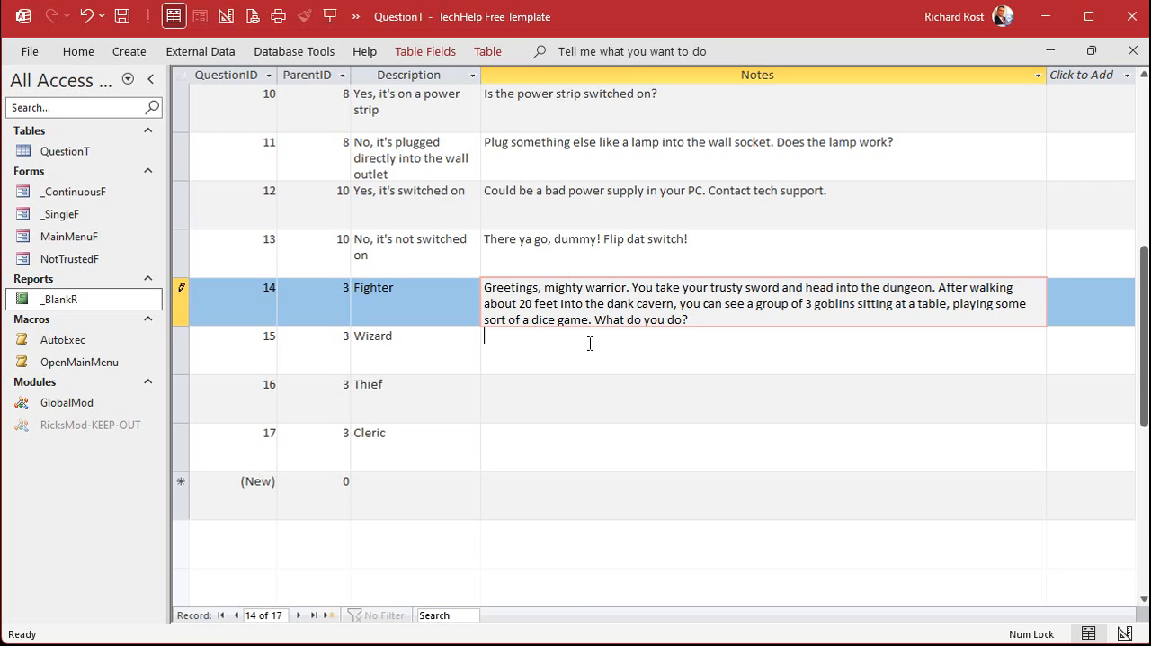
click(575, 350)
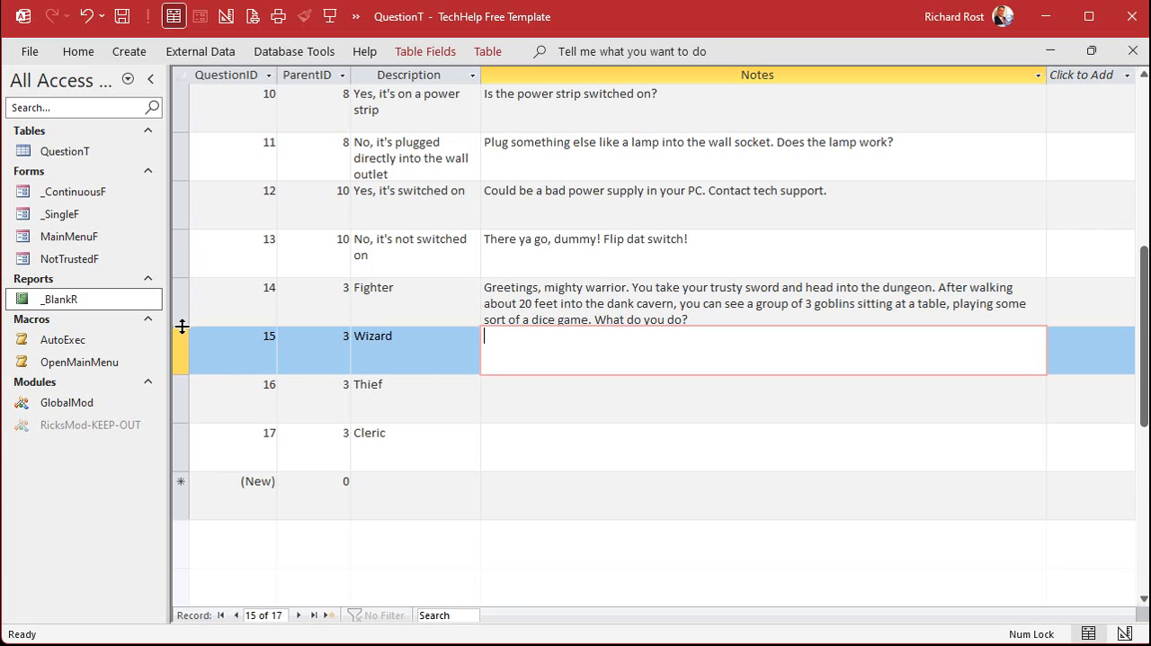
drag(180, 325, 183, 331)
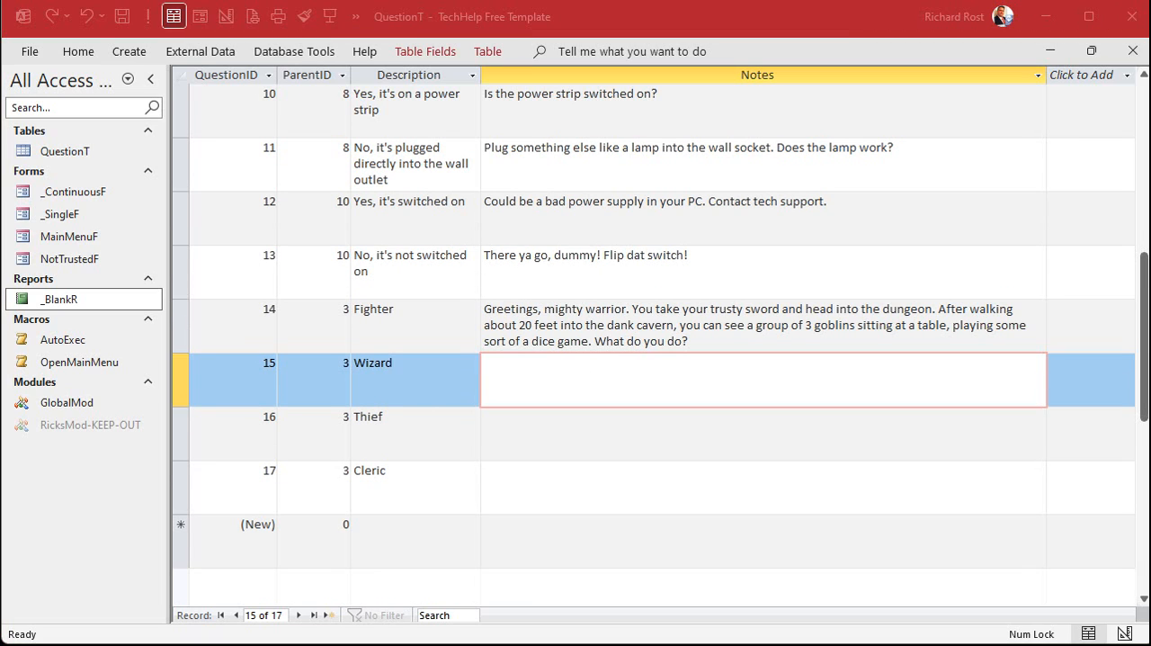
Paste the "Greetings, oh brilliant and magical mage" goblin encounter text into the Wizard record's Notes and save the record
click(578, 372)
text(Greetings, oh brilliant and magical mage. You arm yourself with your trusty spellbook and staff and make your way to the dungeon. After walking about 20 feet into the dank cavern, you can see a group of 3 goblins sitting at a table, playing some sort of a dice game. What do you do?)
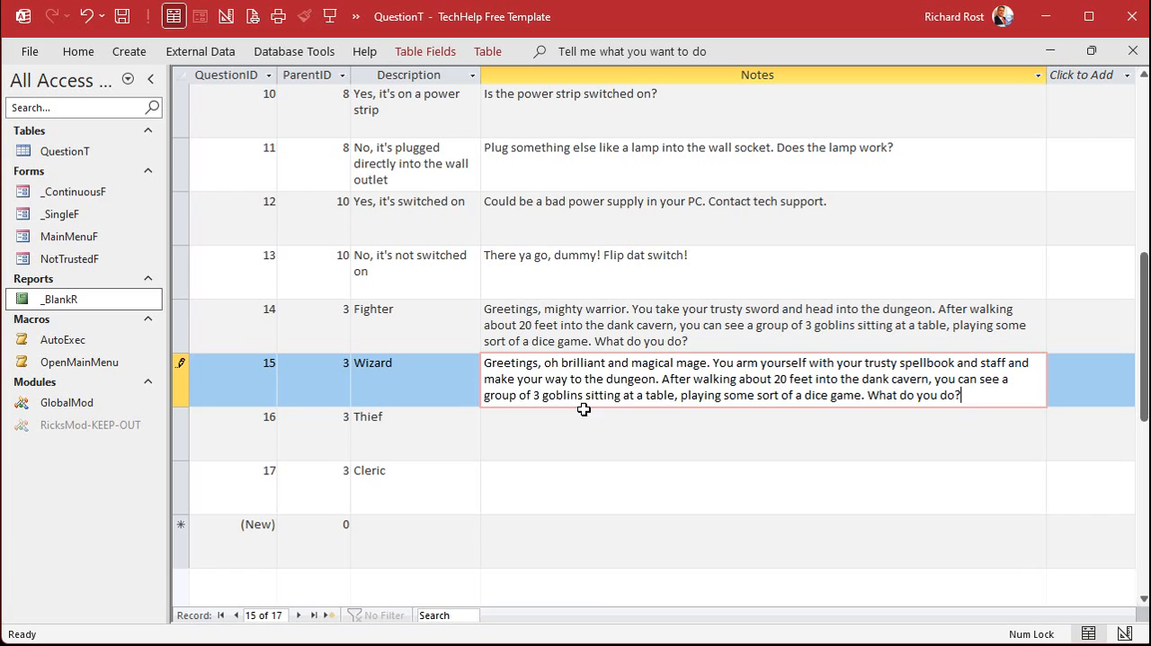
click(580, 422)
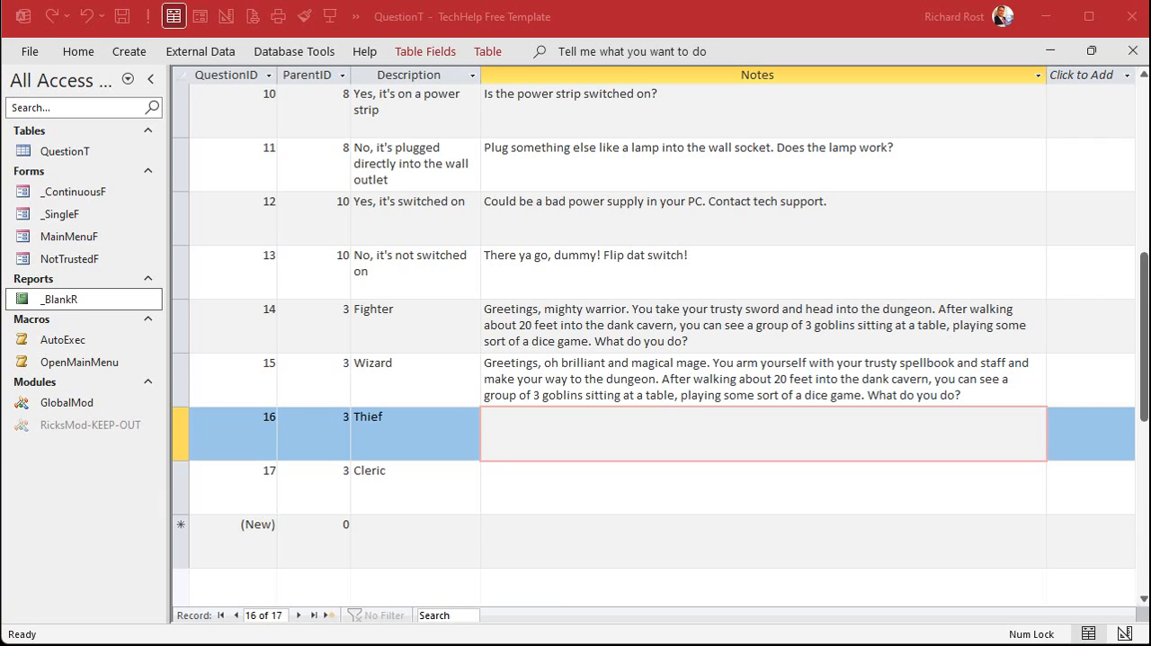
Paste the "Greetings, cunning master thief" goblin encounter text into the Thief record's Notes and save the record
click(978, 419)
text(Greetings, cunning master thief. You gather your whip, thieves' tools, and other miscellaneous adventuring gear and head into the dungeon. After walking about 20 feet into the dank cavern, you can see a group of 3 goblins sitting at a table, playing some sort of a dice game. What do you do?)
click(667, 490)
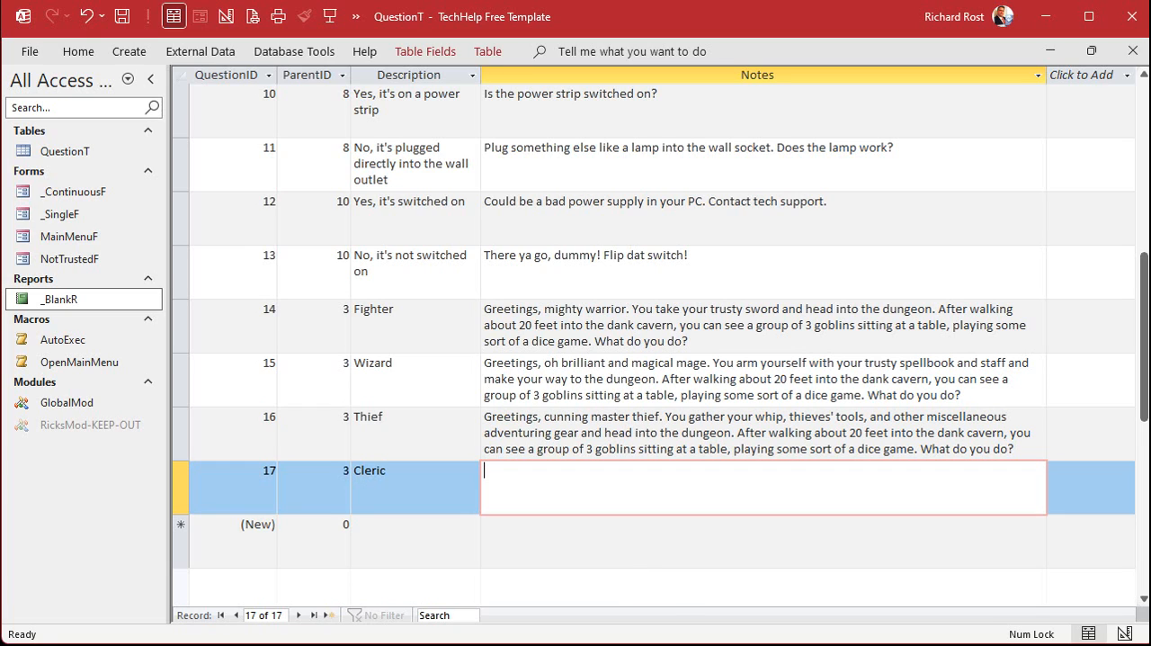
Paste the "Greetings, wise and faithful brother" goblin encounter text into the Cleric record's Notes and save the record
key(alt+Tab)
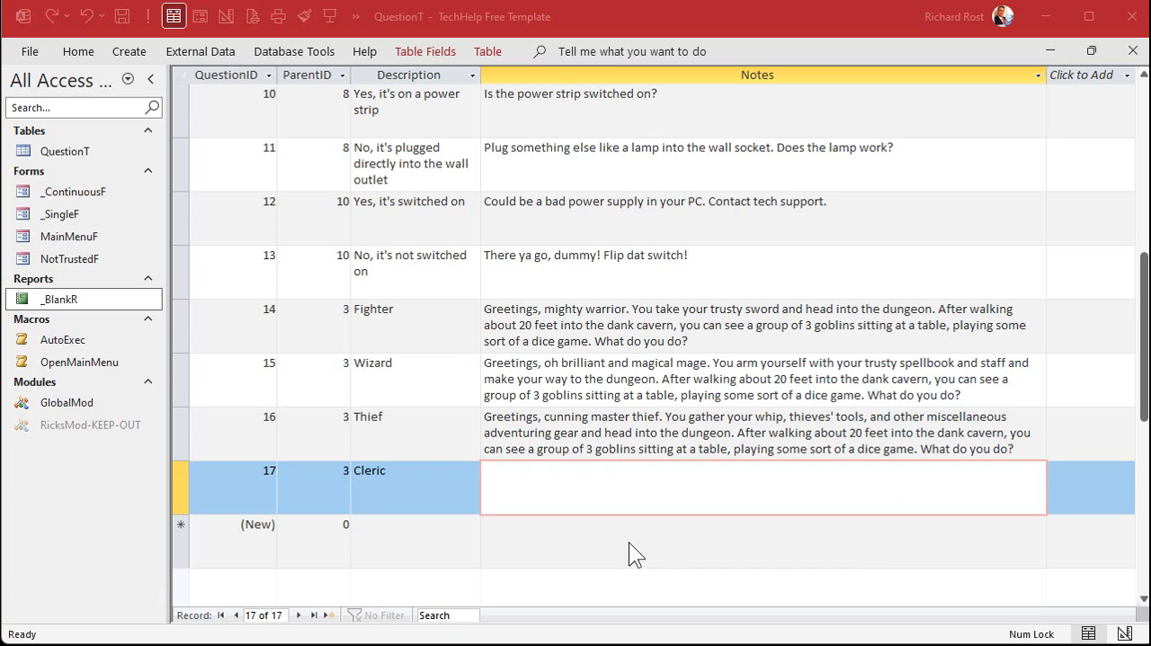
click(581, 492)
text(Greetings, wise and faithful brother. You gather your holy symbol and hammer and head to the dungeon. After walking about 20 feet into the dank cavern, you can see a group of 3 goblins sitting at a table, playing some sort of a dice game. What do you do?)
click(593, 547)
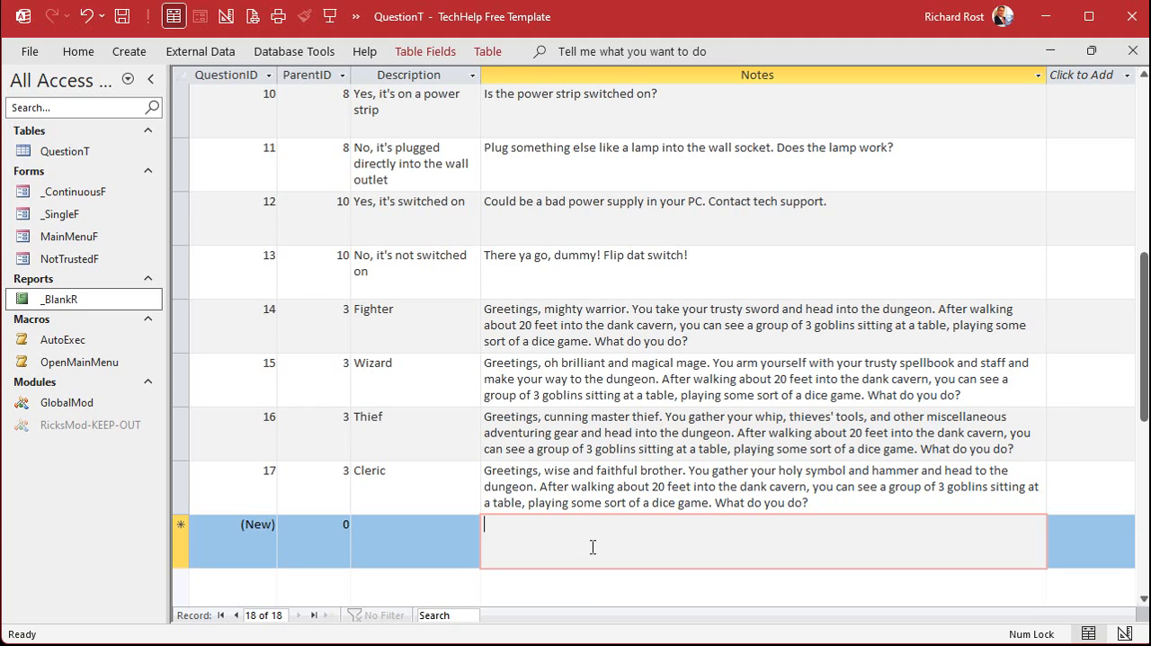
Add three records with ParentID 14, copied from the Fighter record's QuestionID, leaving their Description and Notes empty
click(416, 333)
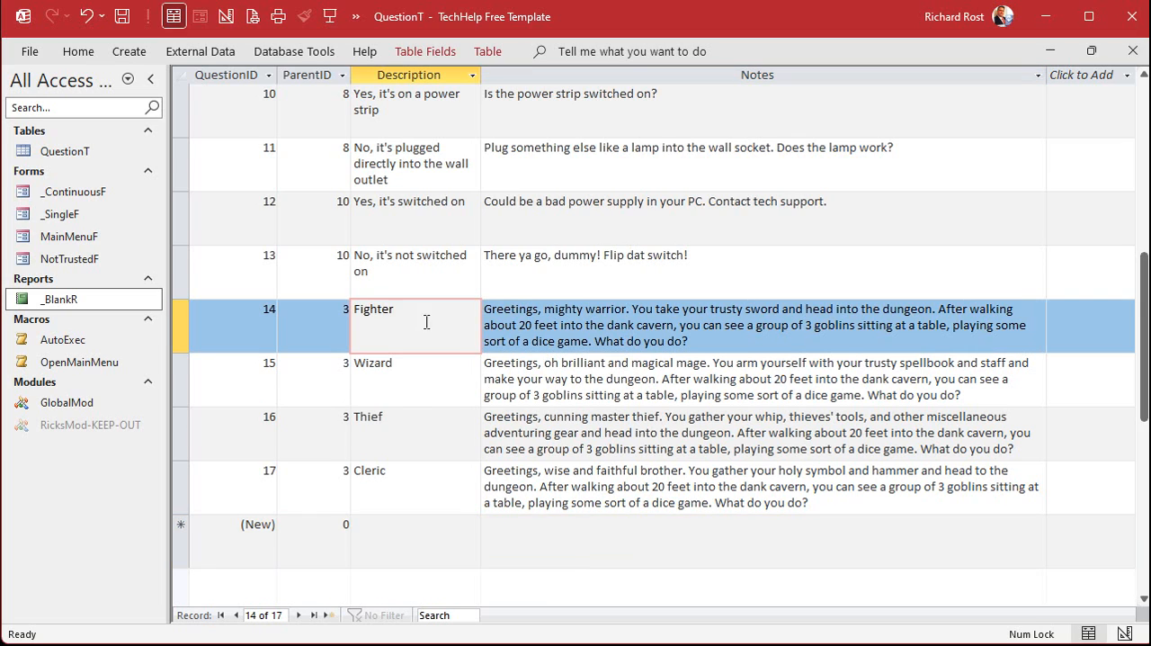
scroll(423, 327, down, 1)
click(331, 368)
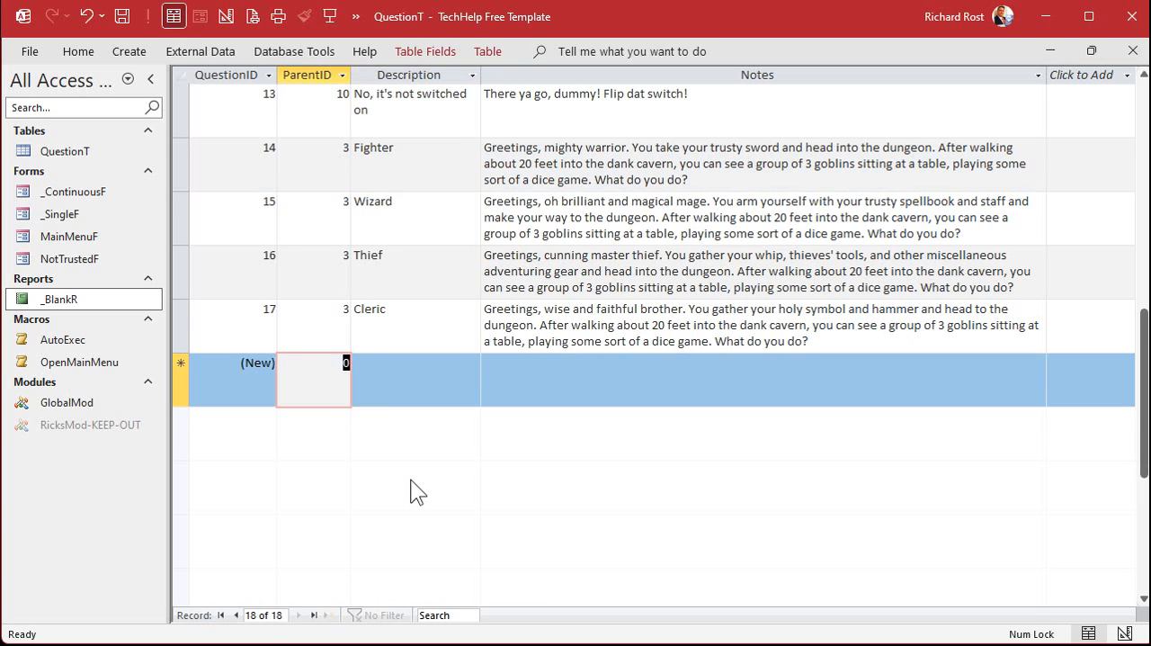
click(392, 175)
click(224, 157)
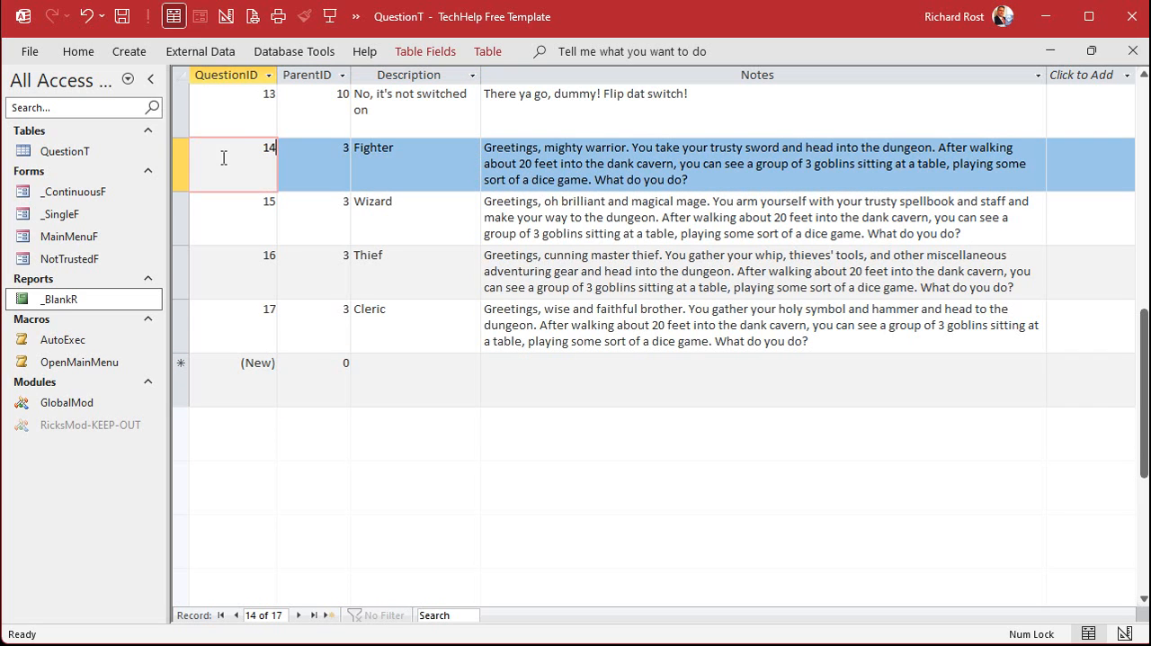
double_click(270, 148)
key(ctrl+c)
click(337, 361)
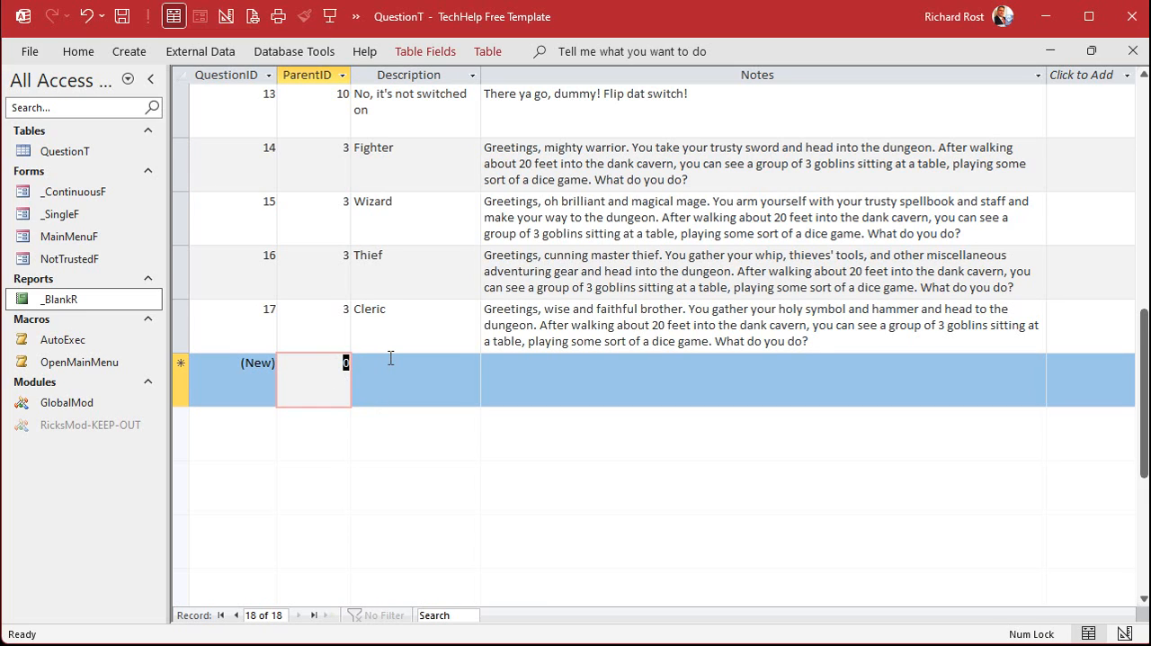
key(ctrl+v)
key(Down)
key(ctrl+v)
key(Down)
key(ctrl+v)
key(Down)
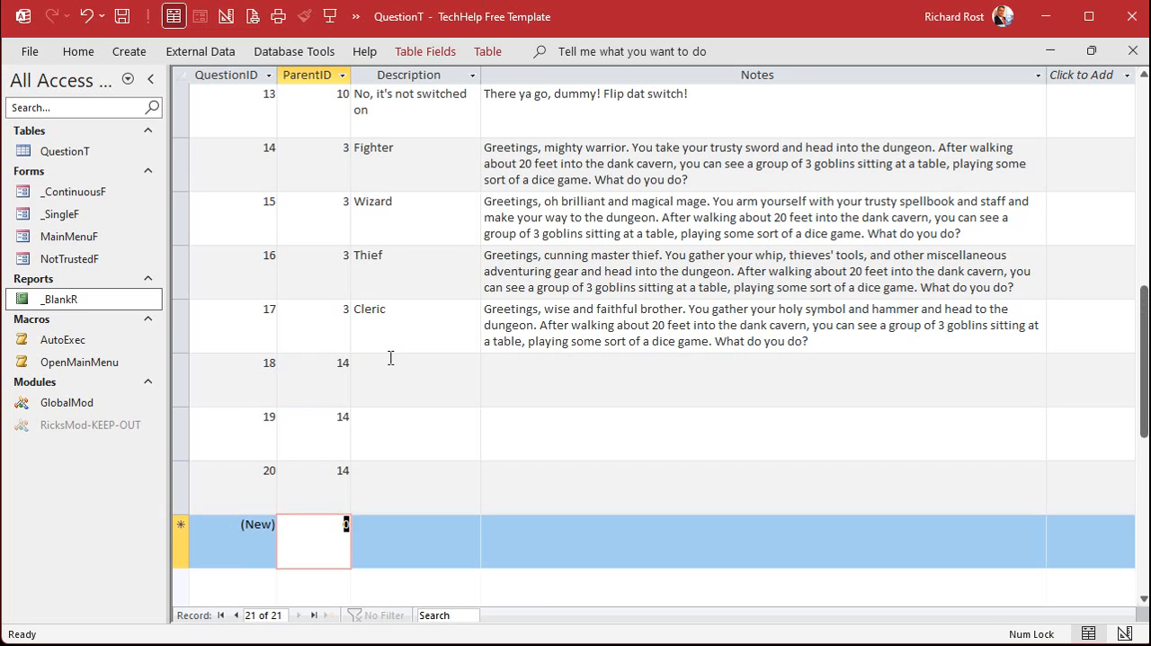
Add a fourth record with ParentID 14 and describe the first two of these records as "Attack with my sword" and "Ask to join their game"
key(ctrl+v)
key(Tab)
key(Up)
key(Up)
key(Up)
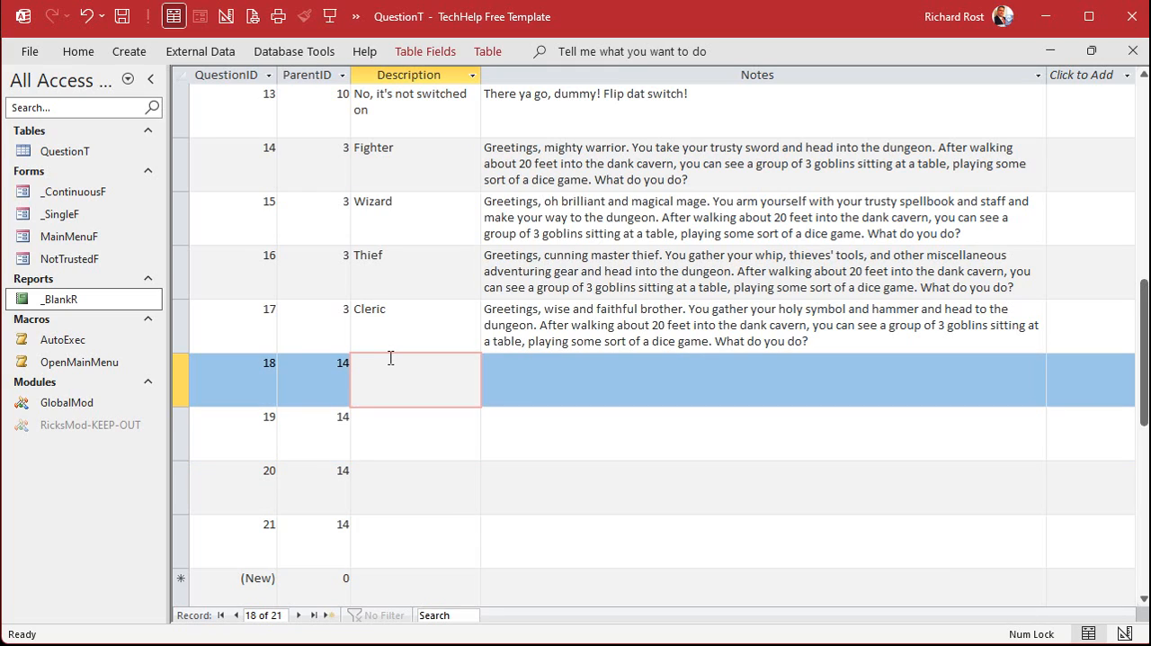
text(Attack with my sword)
key(Down)
text(A)
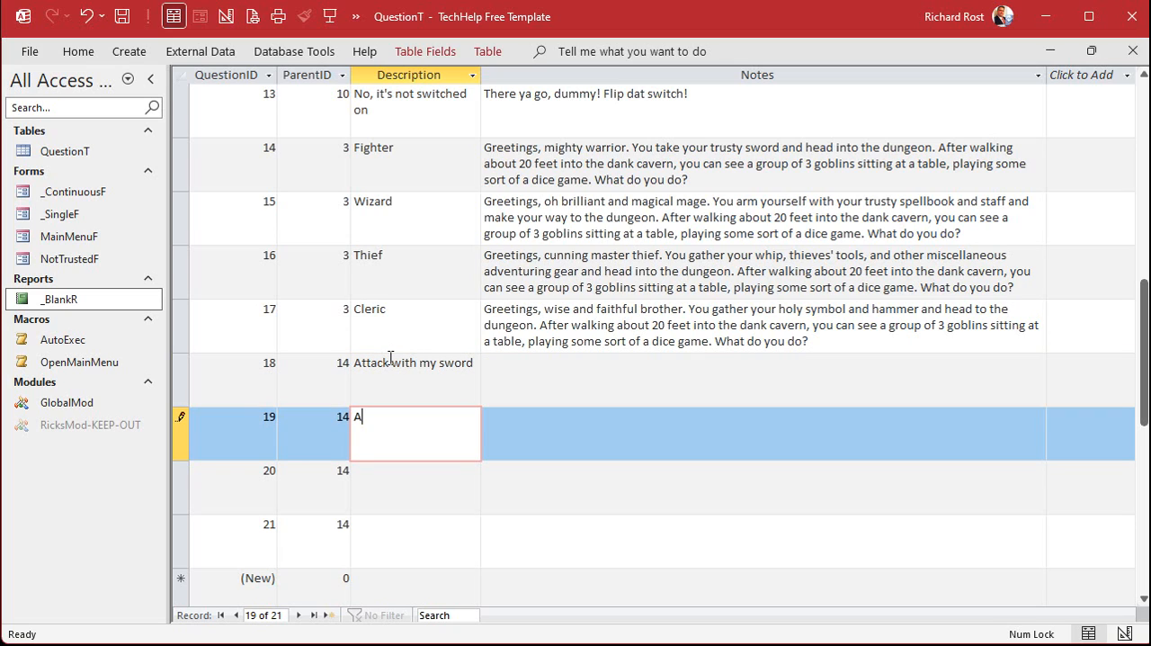
text(sk to join their game)
Enter "Run away, run away" and "Quietly try to sneak past" as the Descriptions of the remaining two ParentID 14 records
key(Down)
text(Run aw)
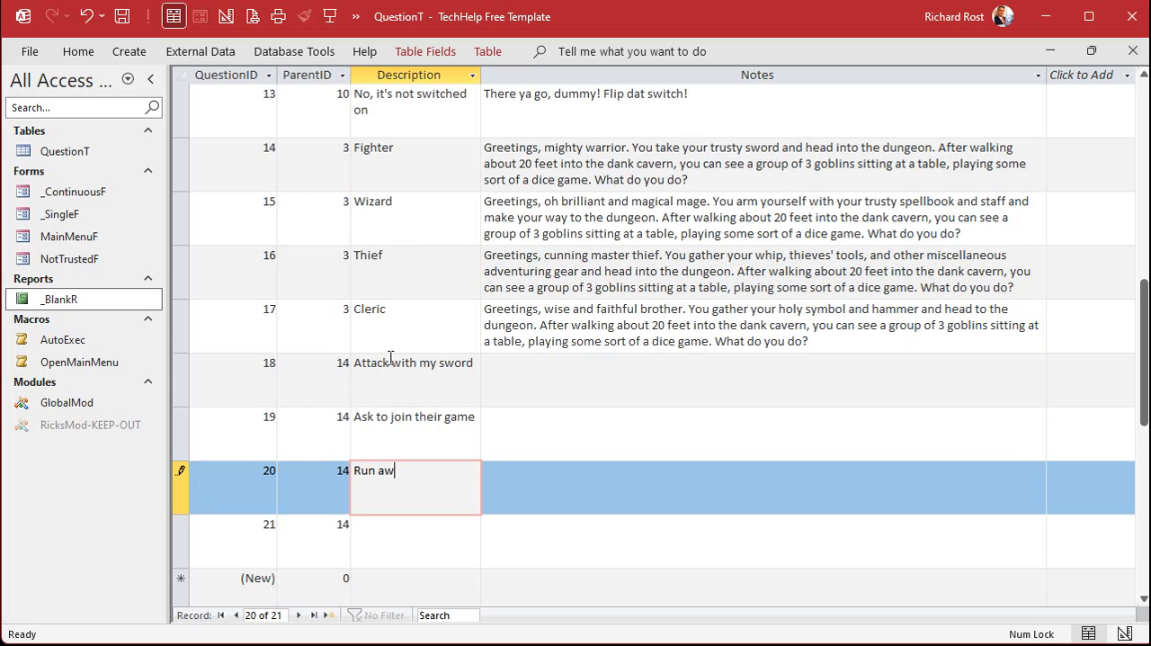
text(ay, run away)
key(Down)
text(Quiet)
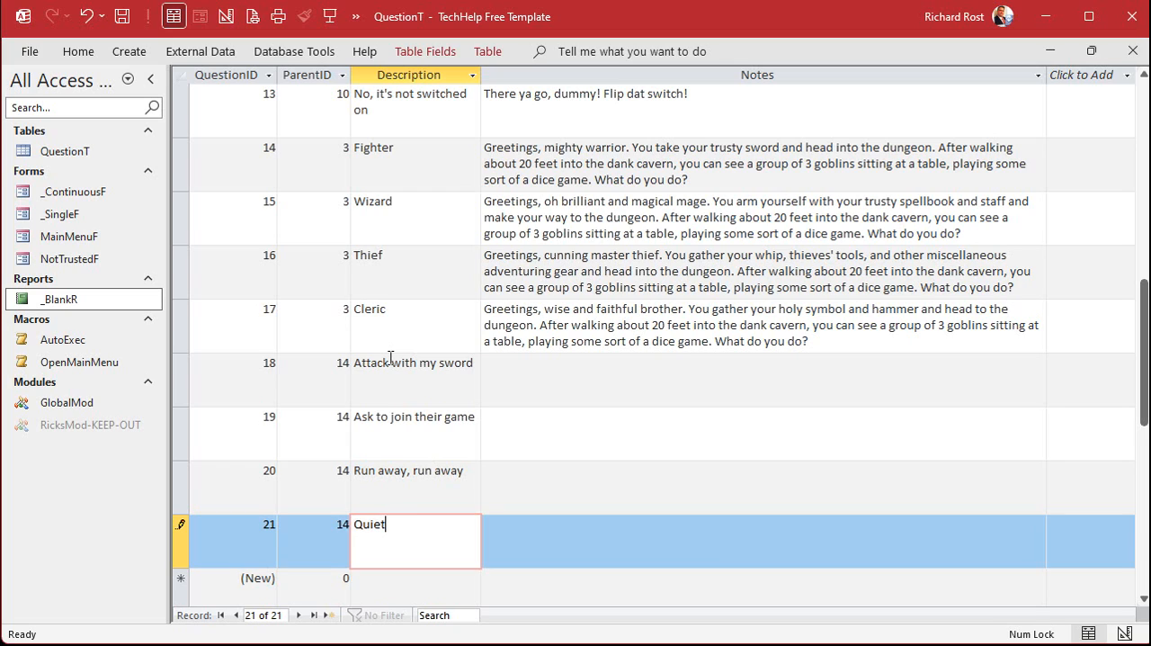
text(ly try to sneak past)
key(Down)
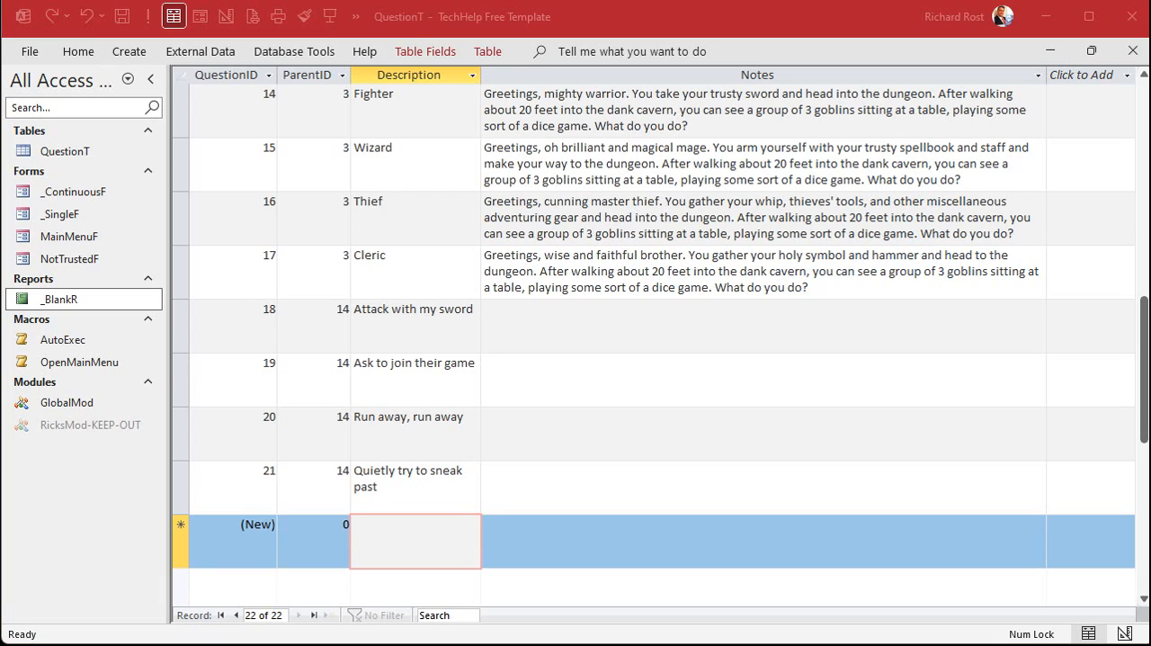
Add five records with ParentID 15 for the Wizard, leaving their Description and Notes empty
click(303, 534)
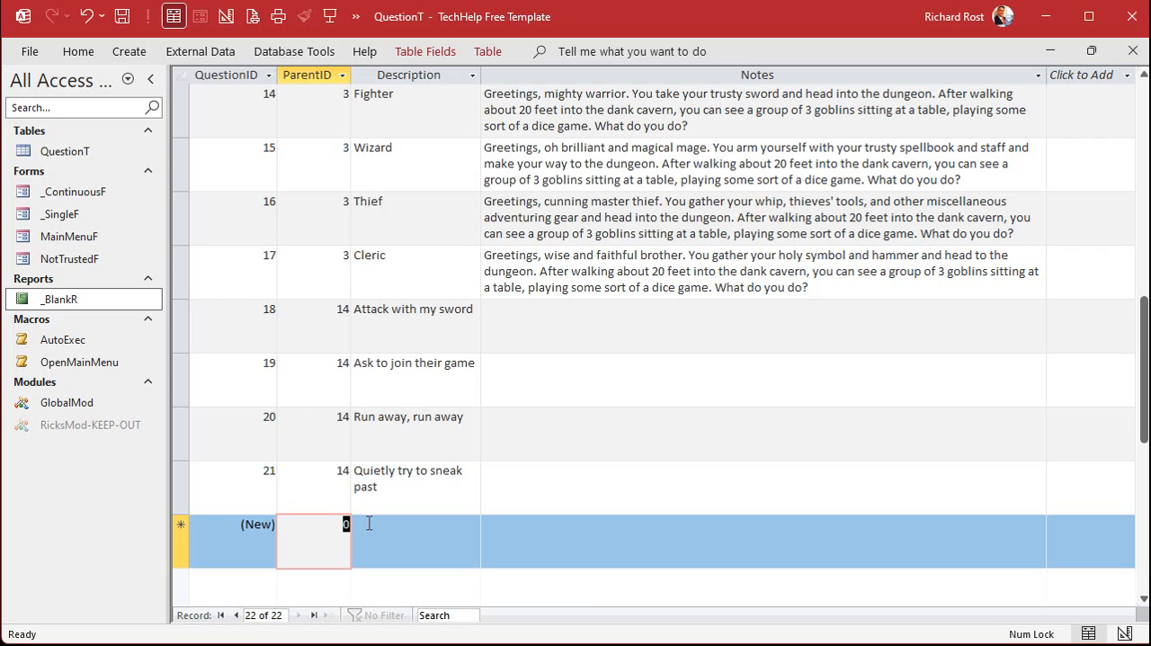
text(15)
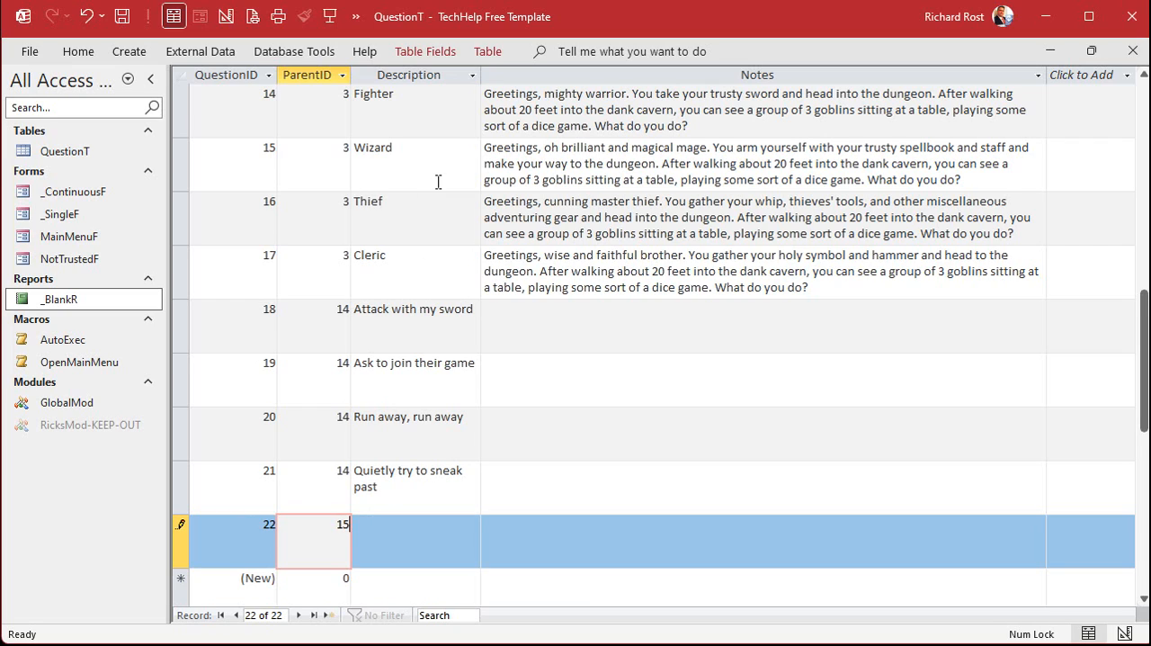
key(Down)
text(15)
key(Down)
text(15)
key(Down)
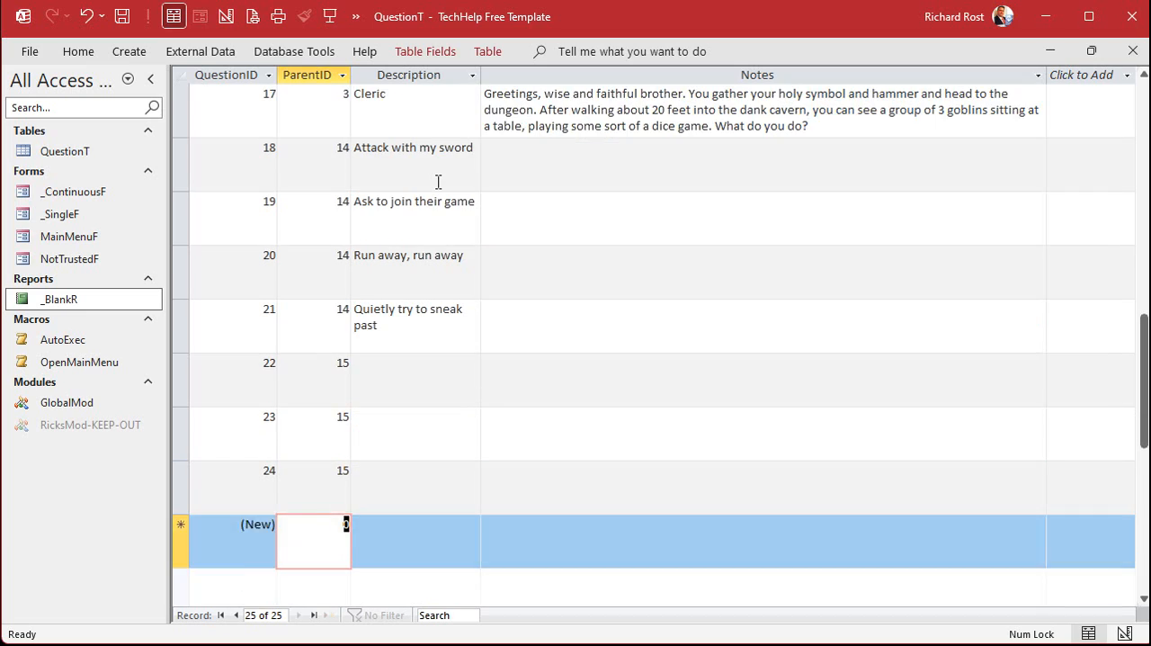
text(15)
key(Down)
text(15)
key(Tab)
key(Up)
key(Up)
key(Up)
key(Up)
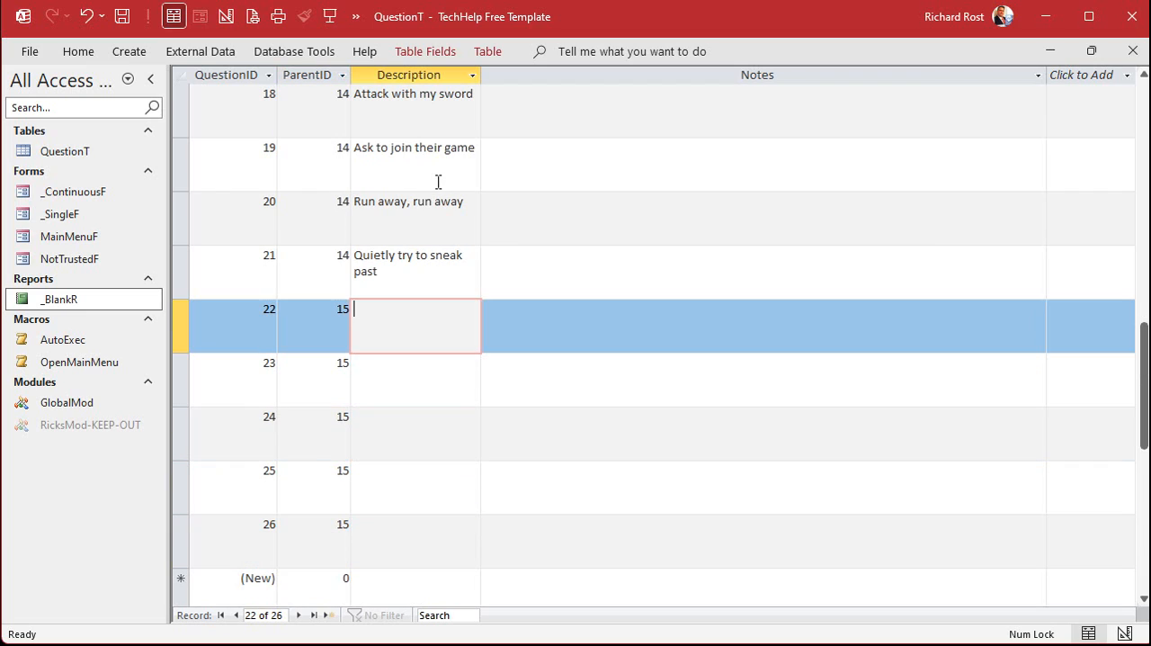
Describe the first two ParentID 15 records as "Attack with my staff of lightning bolts" and "Cast a sleep spell"
text(Attack with my staff of li)
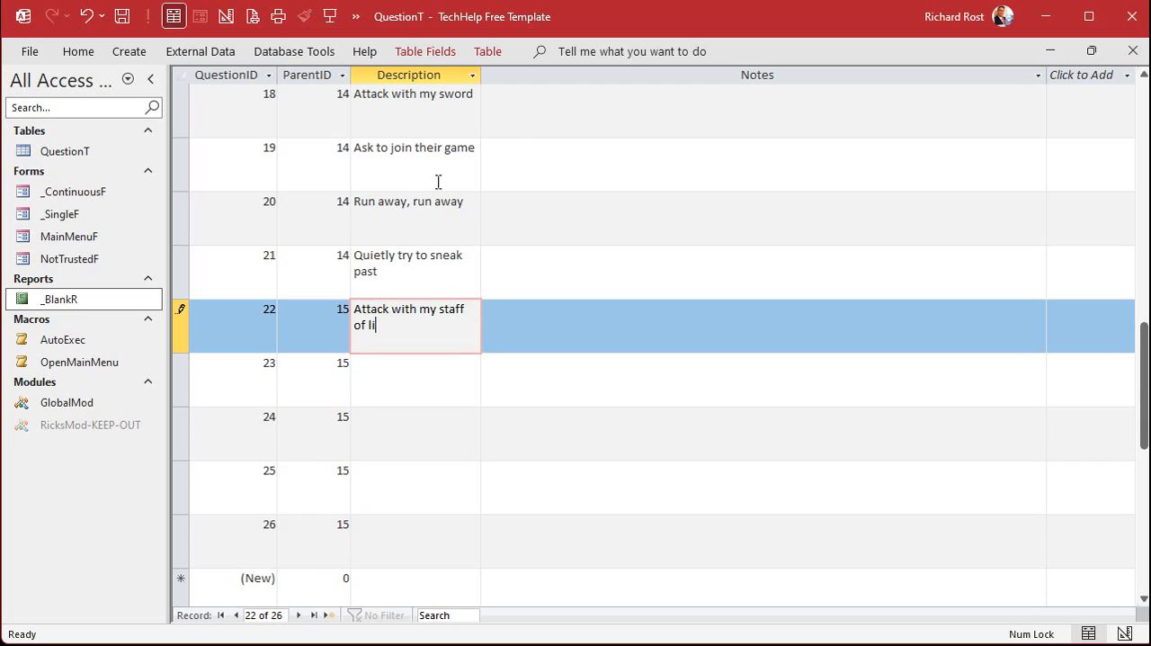
text(ghtning bolts)
key(Down)
text(Cast a sll)
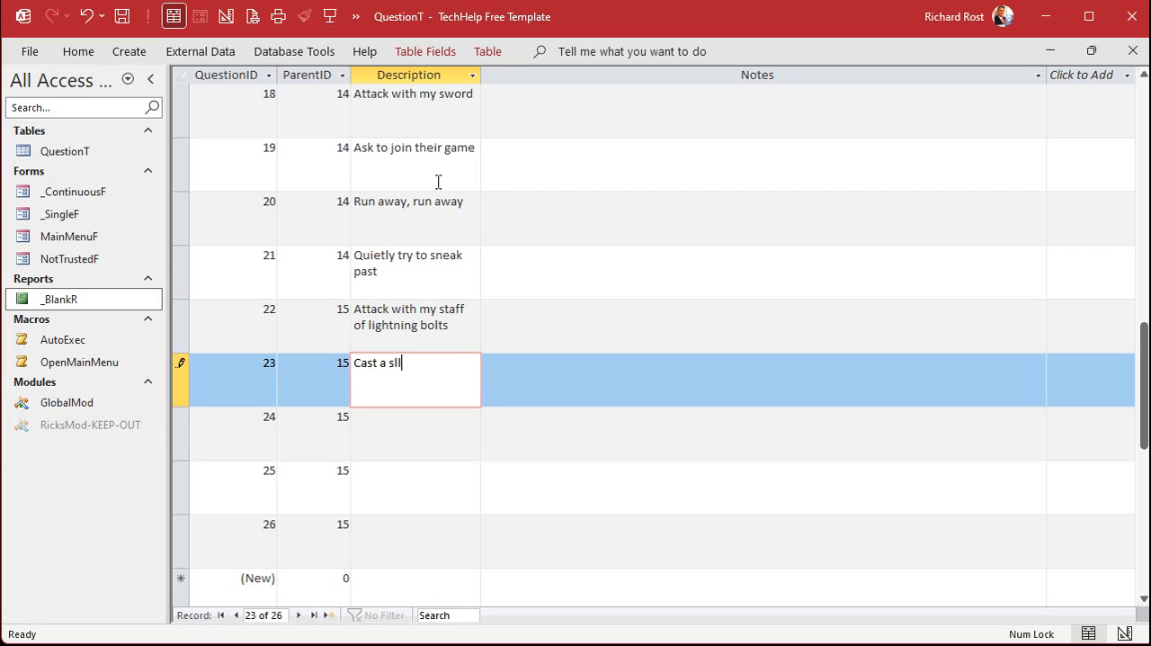
key(BackSpace)
text(eep spee)
key(BackSpace)
text(ll)
key(Down)
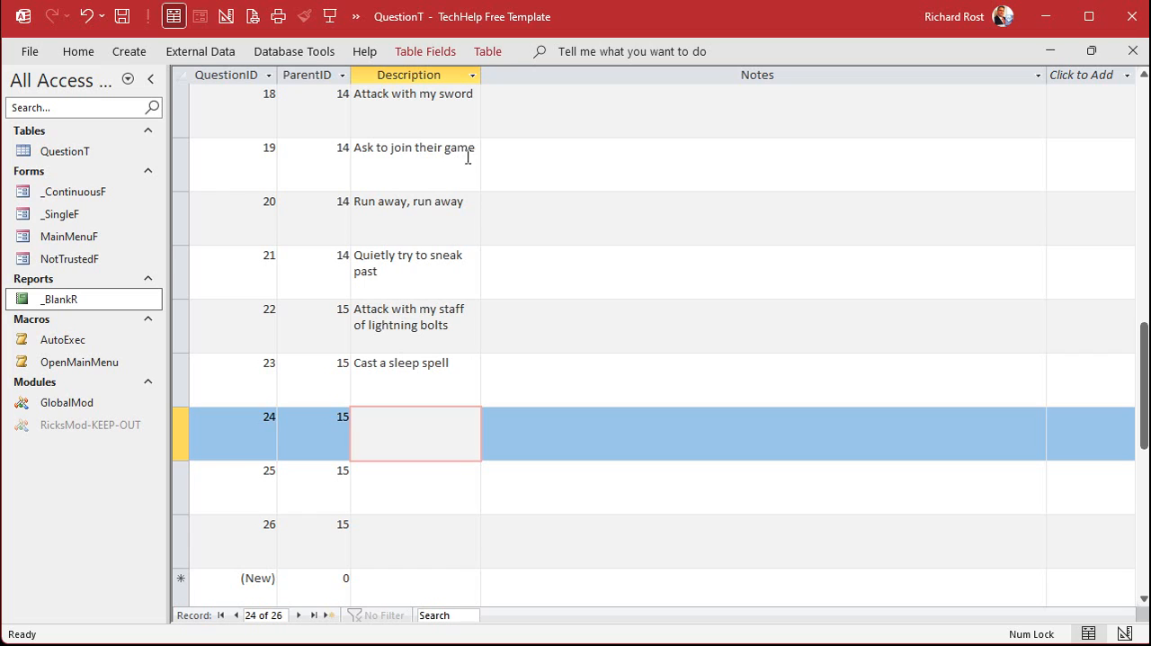
Copy the Fighter options "Ask to join their game", "Run away, run away" and "Quietly try to sneak past" into the three empty ParentID 15 Descriptions
drag(474, 146, 322, 143)
key(ctrl+c)
click(436, 435)
key(ctrl+v)
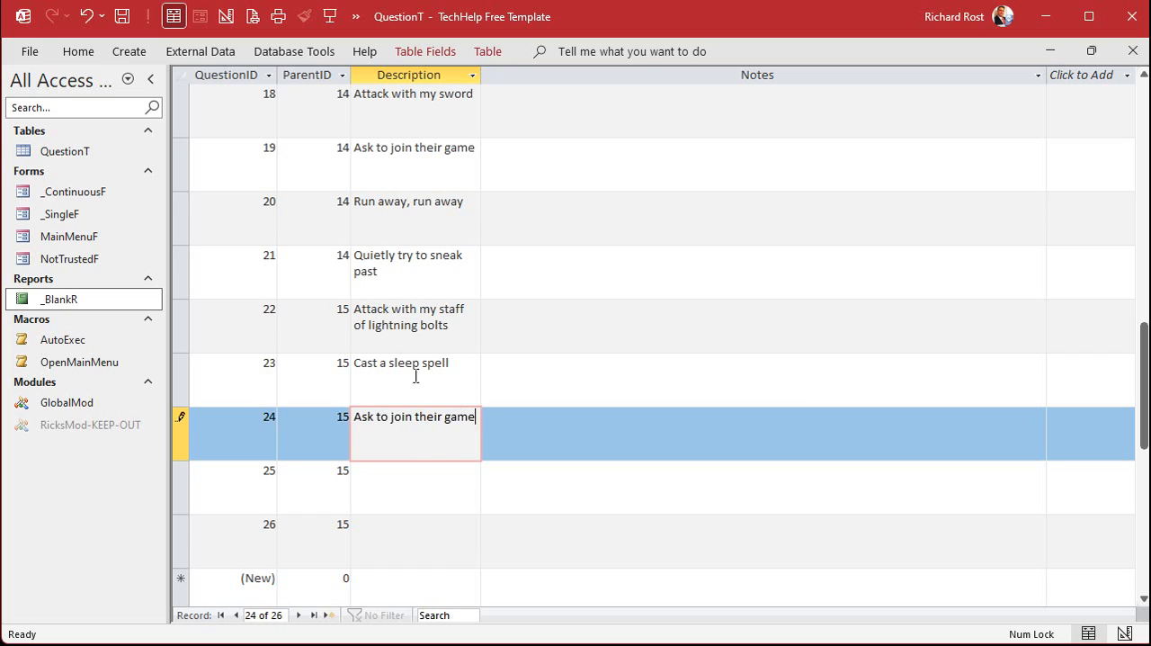
click(438, 216)
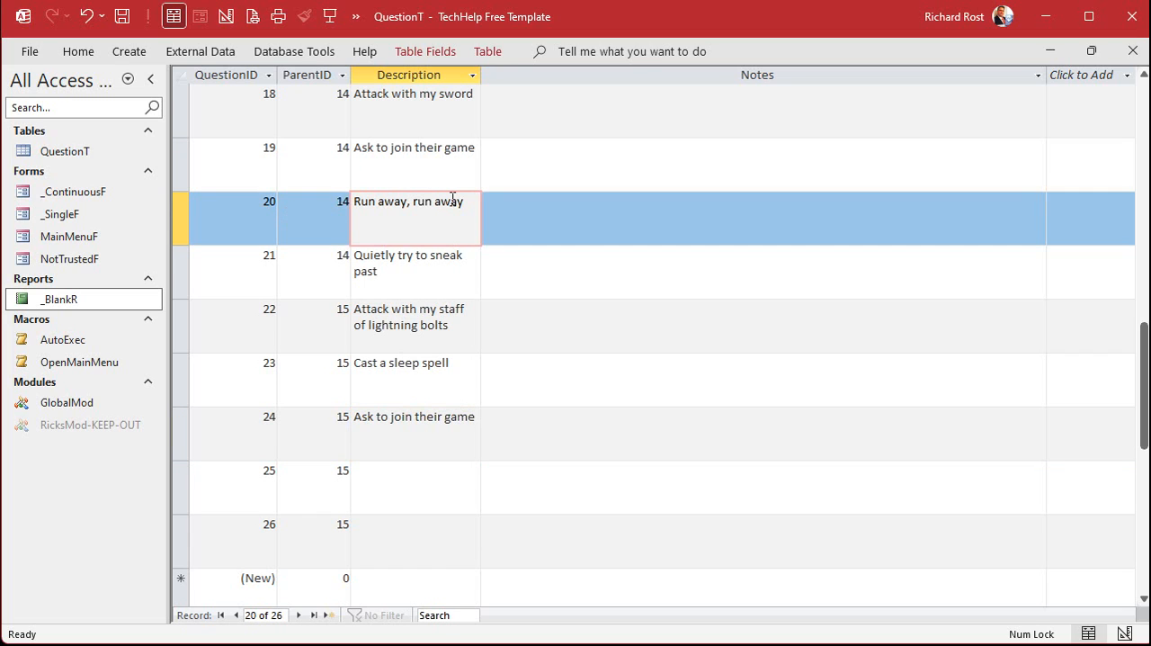
drag(464, 200, 319, 187)
key(ctrl+c)
click(424, 472)
key(ctrl+v)
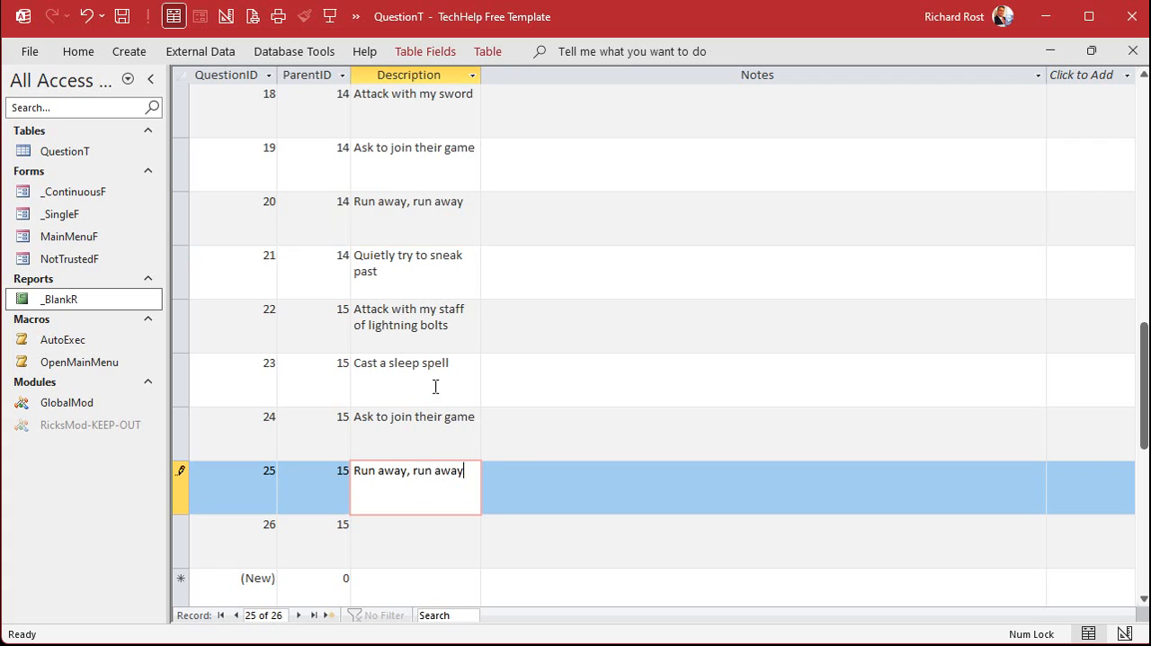
drag(385, 270, 343, 249)
key(ctrl+c)
click(415, 536)
key(ctrl+v)
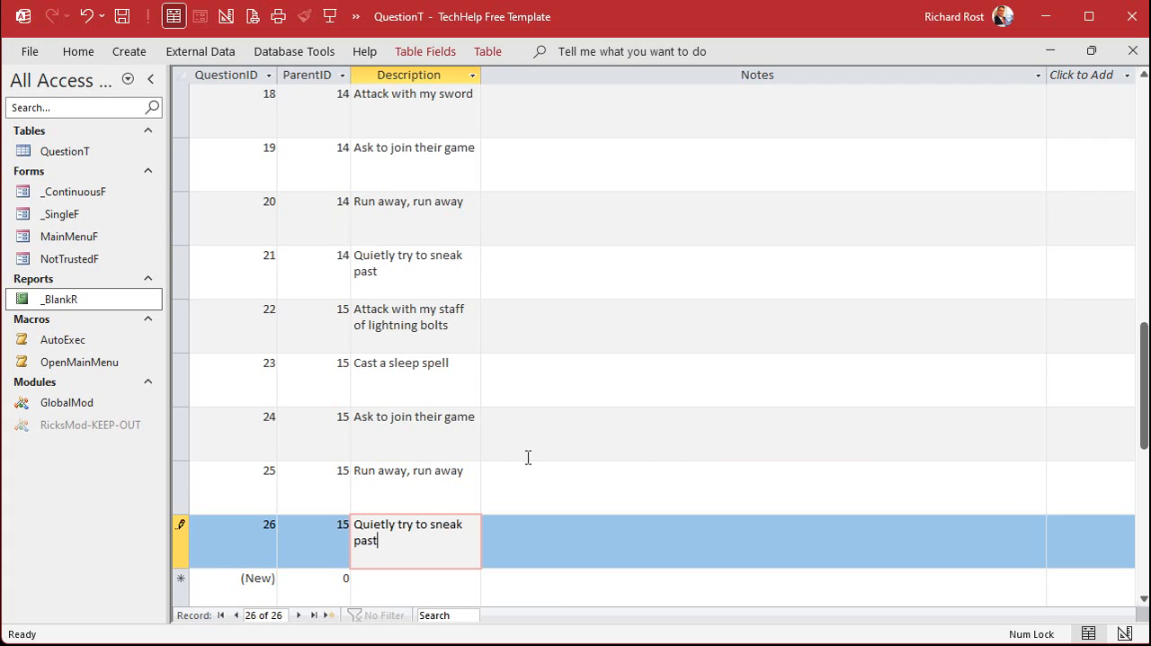
Paste the five prepared Thief options with ParentID 16 and the seven Cleric options with ParentID 17 as new records
scroll(552, 398, down, 1)
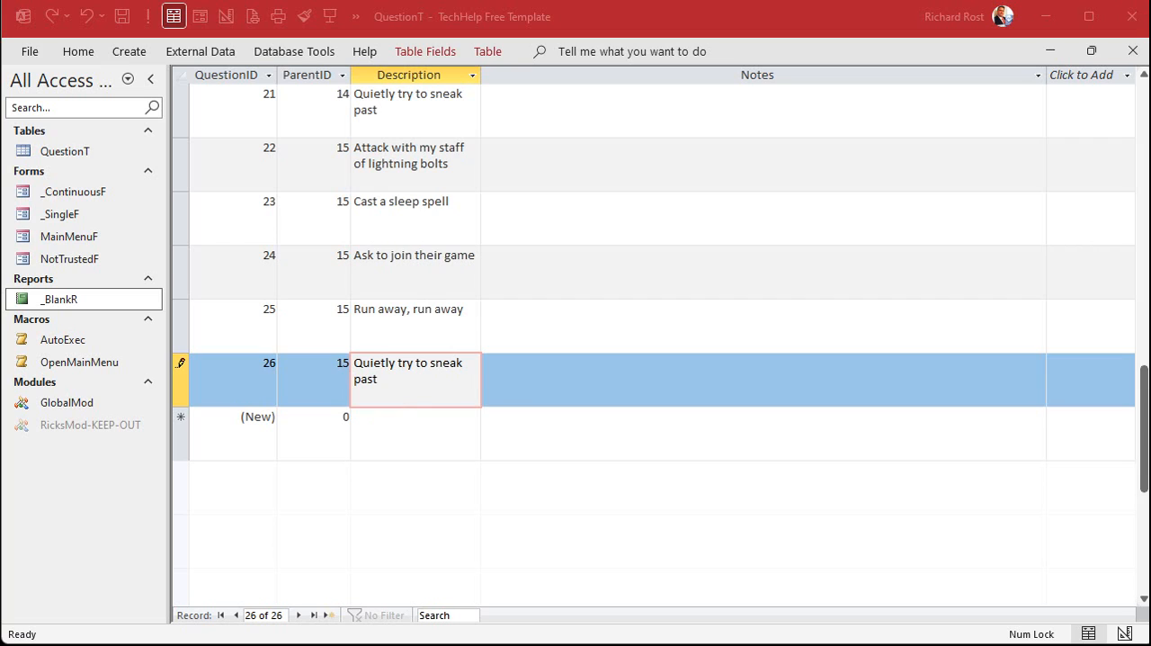
key(ctrl+v)
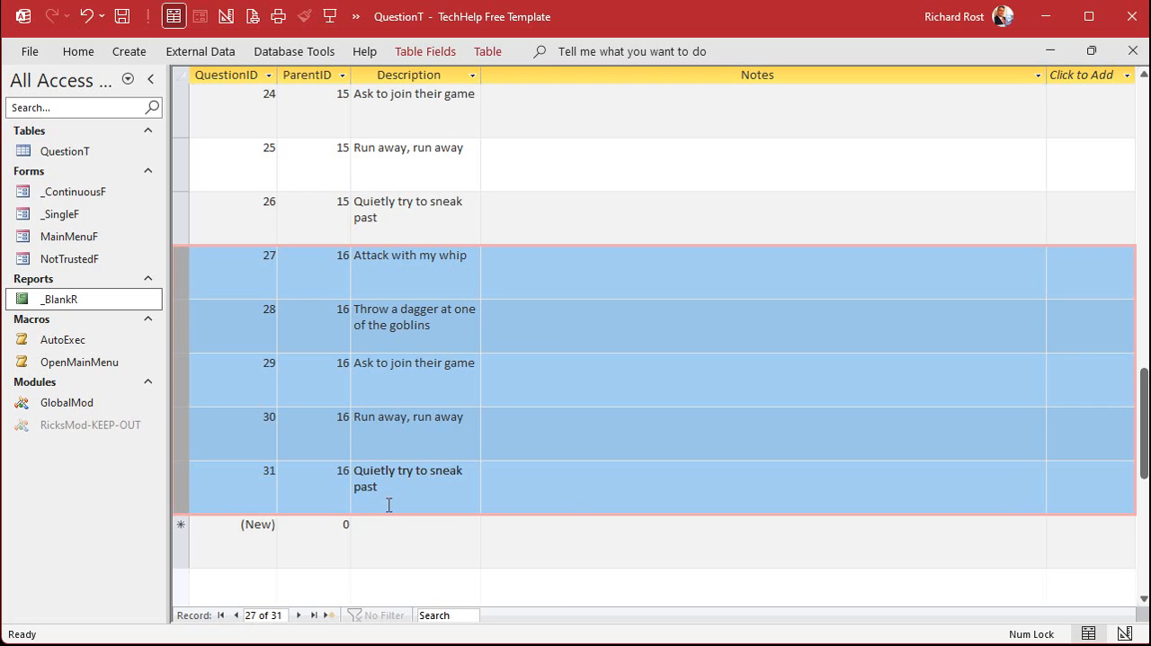
key(ctrl+v)
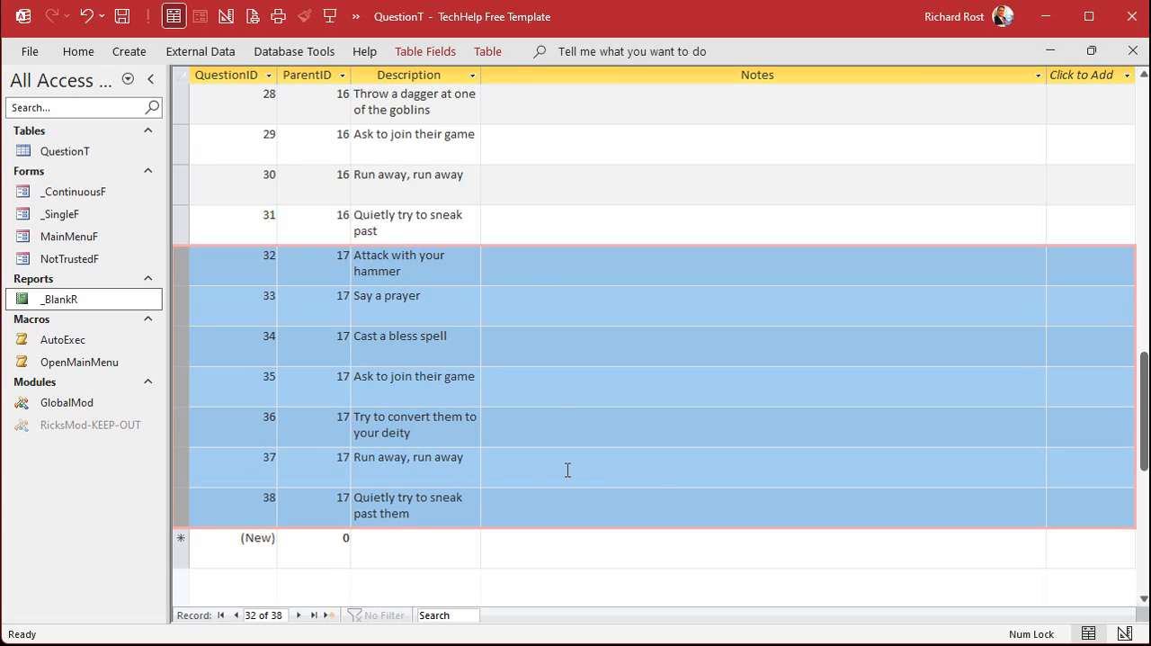
scroll(557, 398, up, 2)
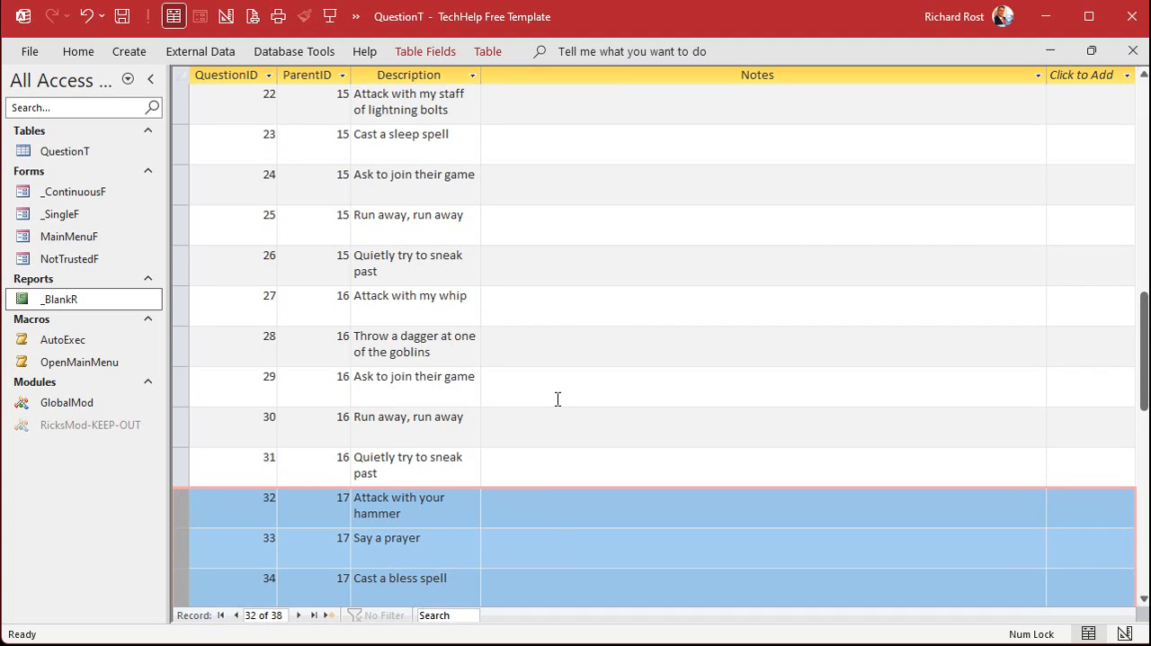
click(177, 262)
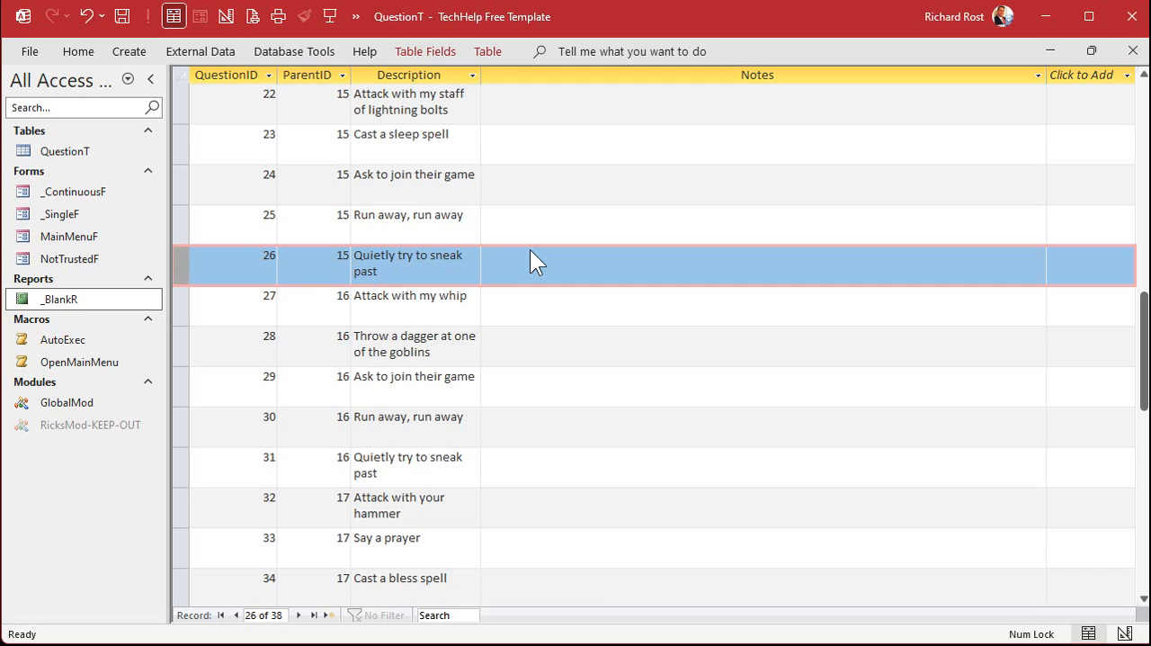
scroll(530, 252, up, 3)
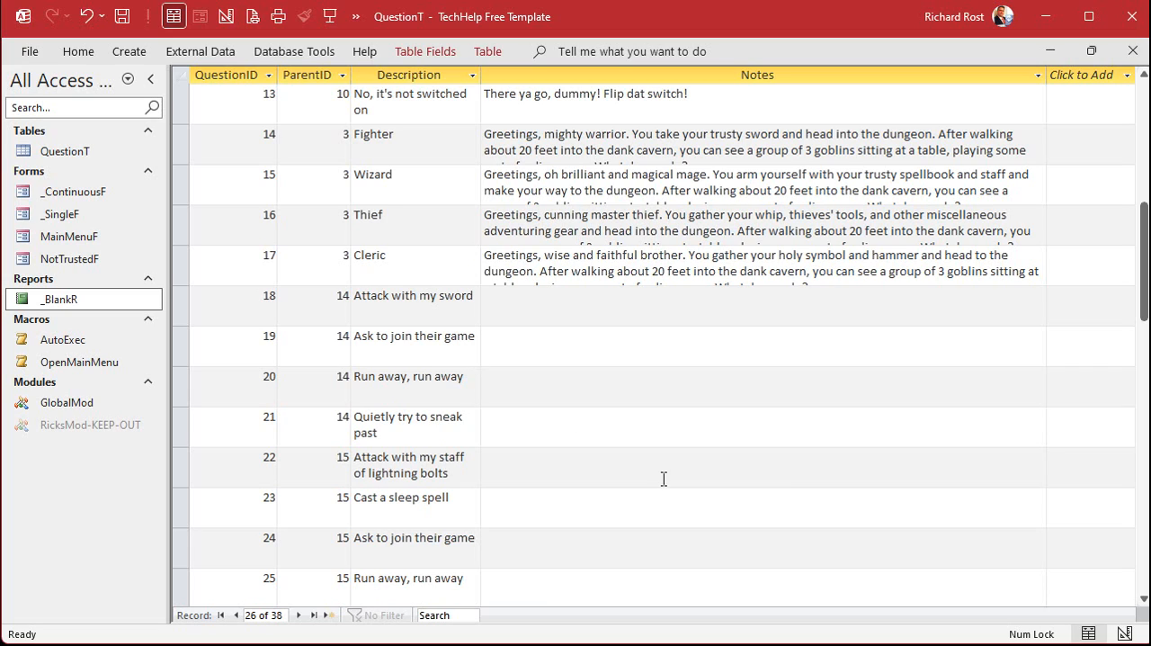
scroll(771, 359, up, 4)
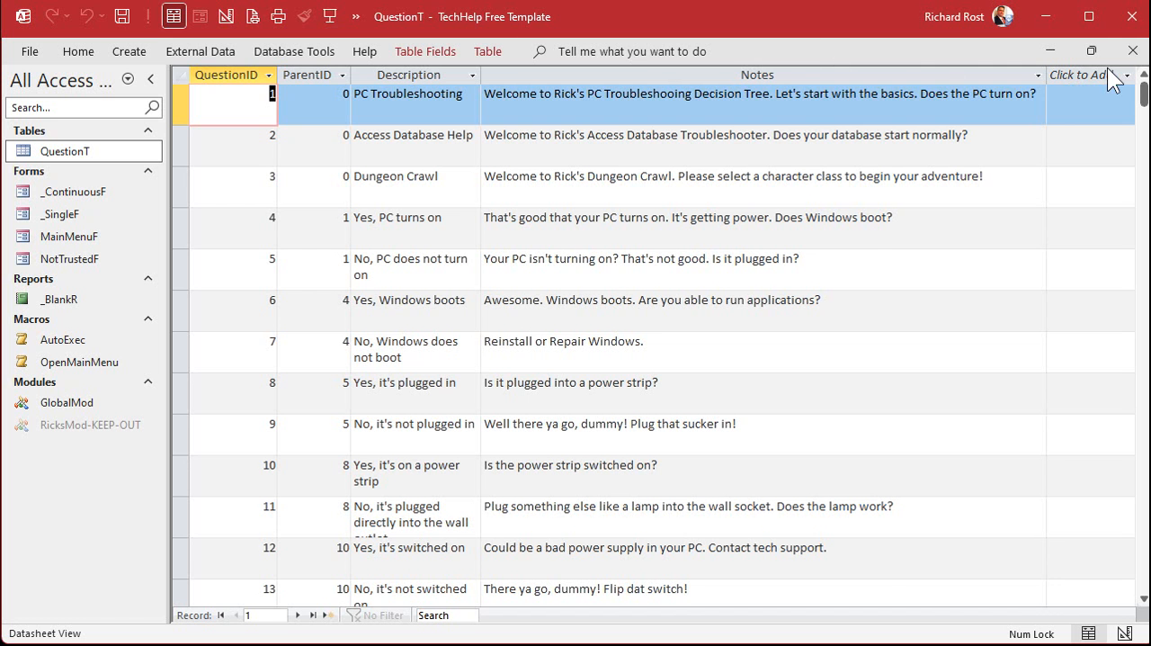
Restore the QuestionT table from its maximized state and close it
click(1092, 50)
drag(804, 116, 808, 103)
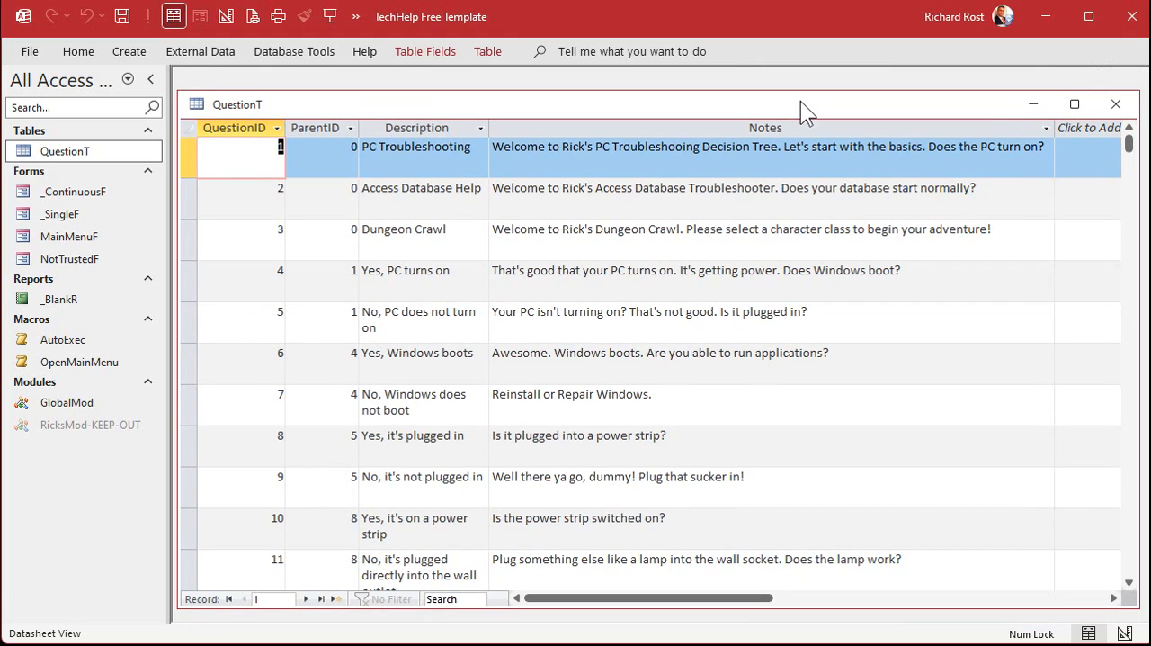
click(1116, 103)
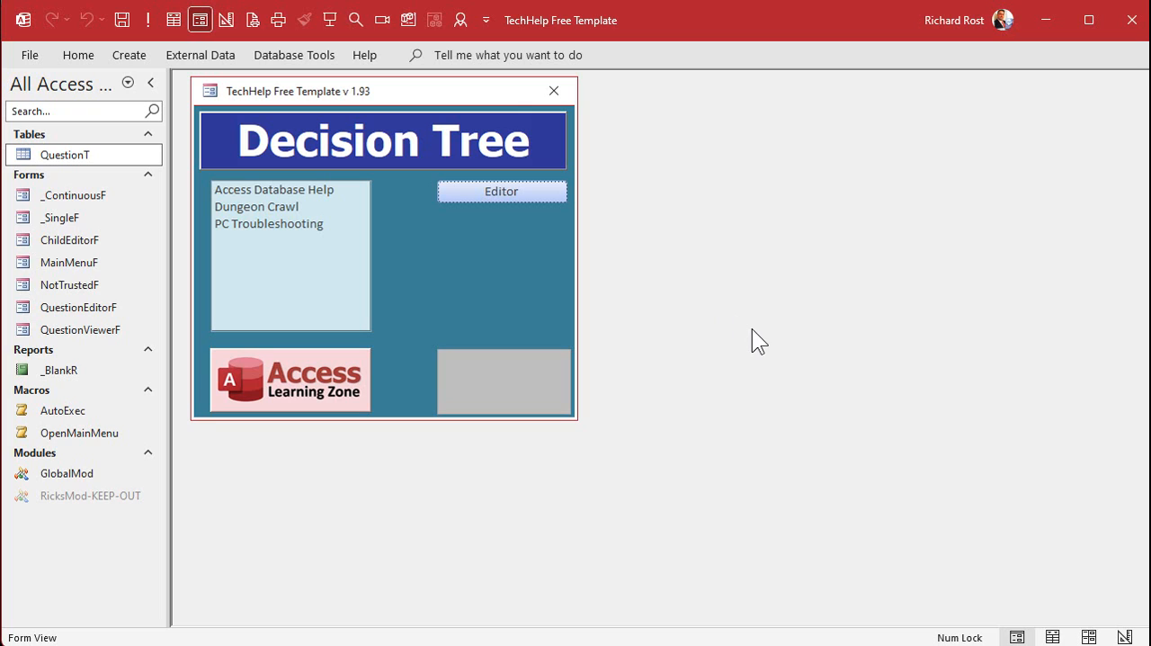
Open Dungeon Crawl in the question editor and add "Paladin" as a new child entry below Cleric
click(288, 209)
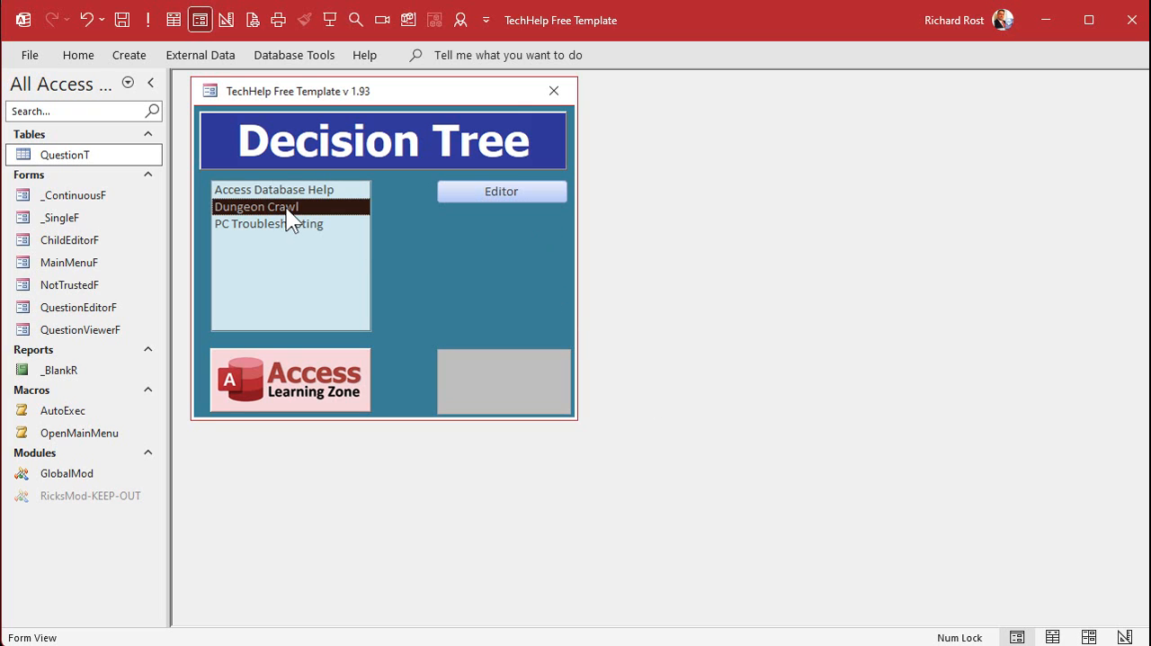
click(493, 191)
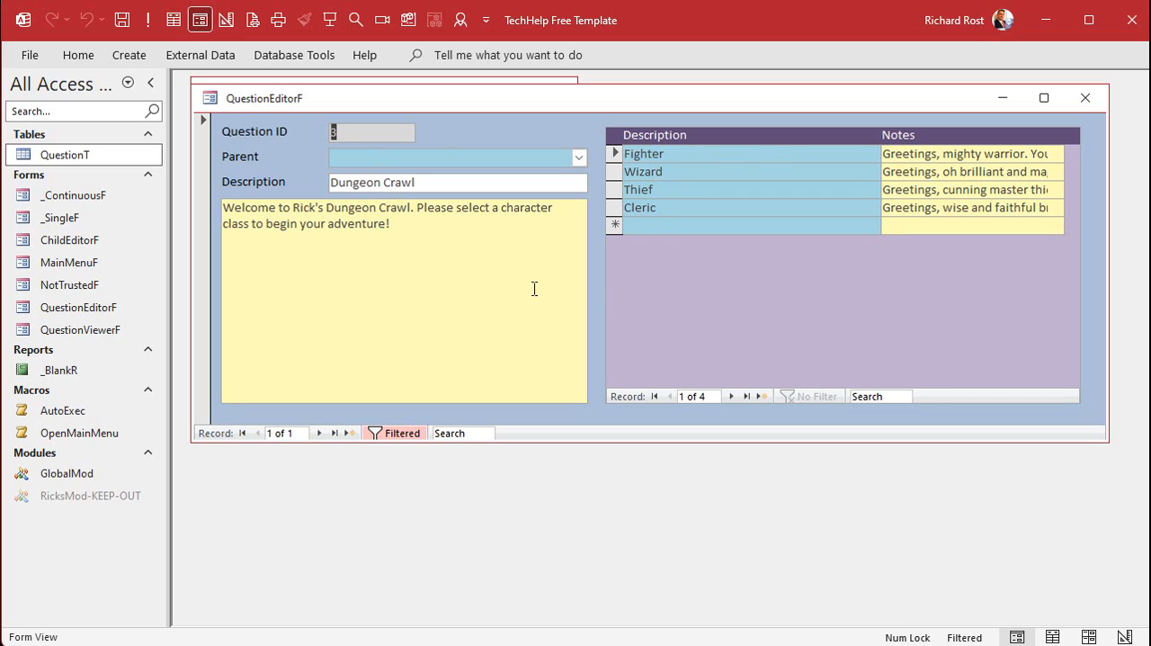
click(702, 225)
text(Paladin)
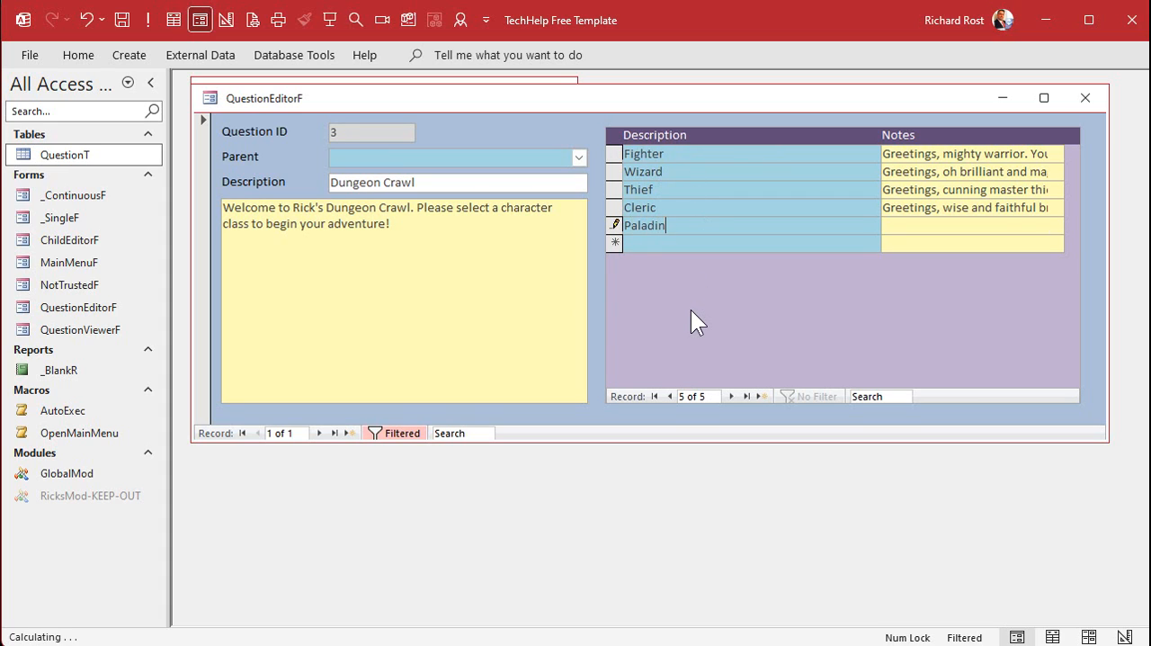
key(Tab)
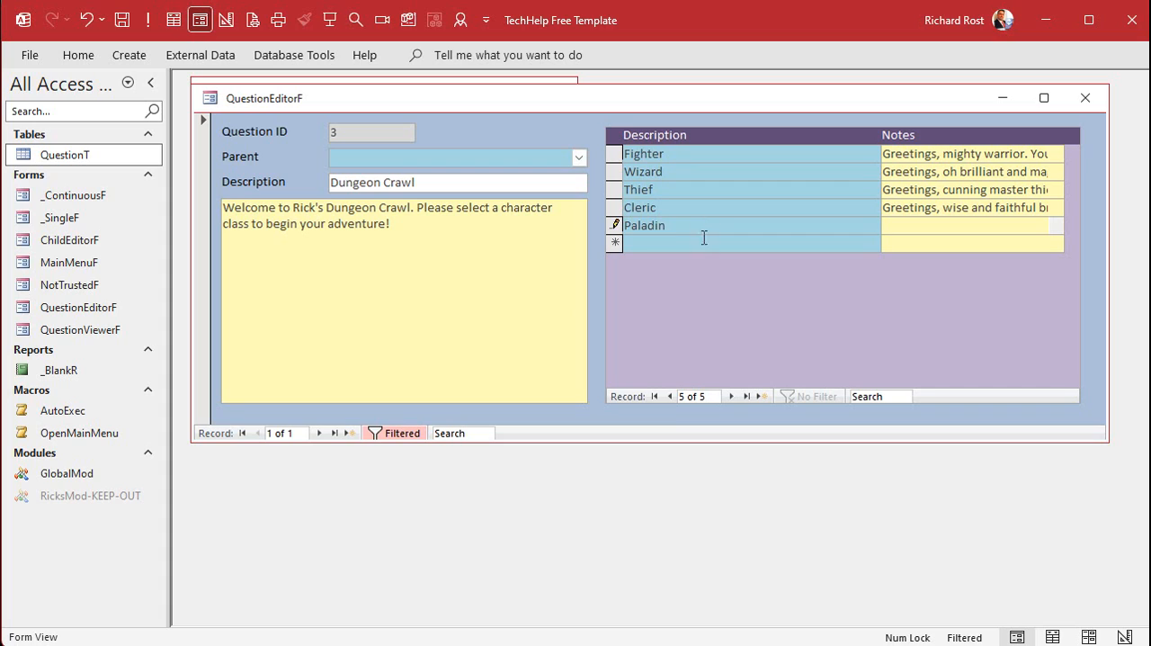
Open the Cleric child entry as the current question in the editor
click(684, 207)
double_click(683, 207)
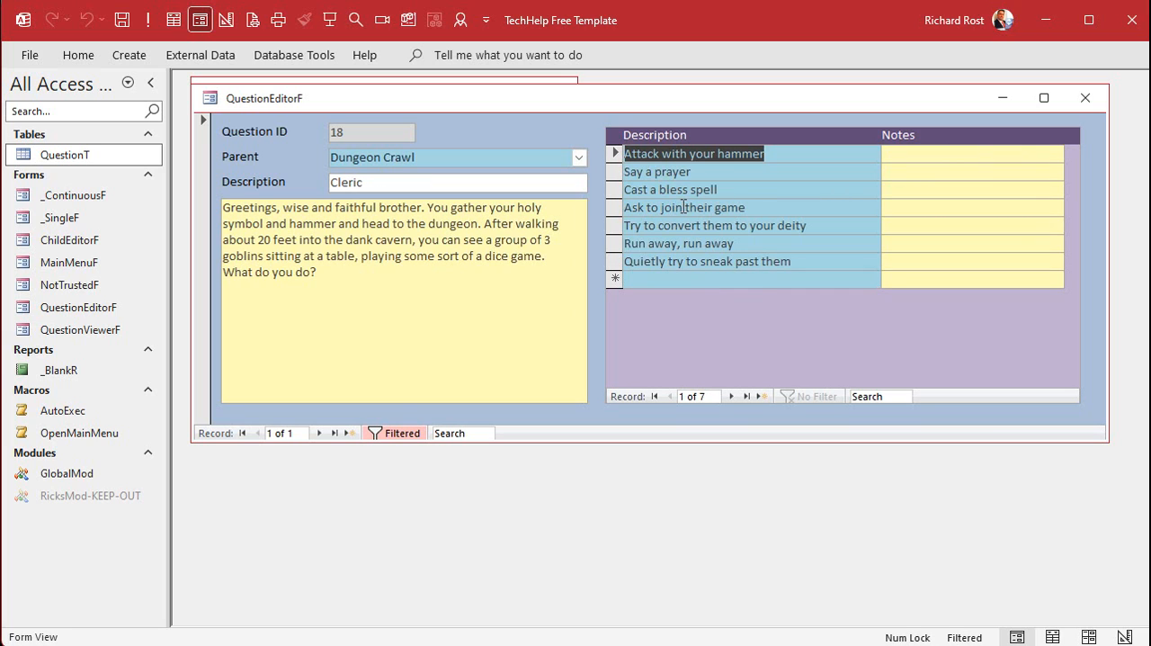